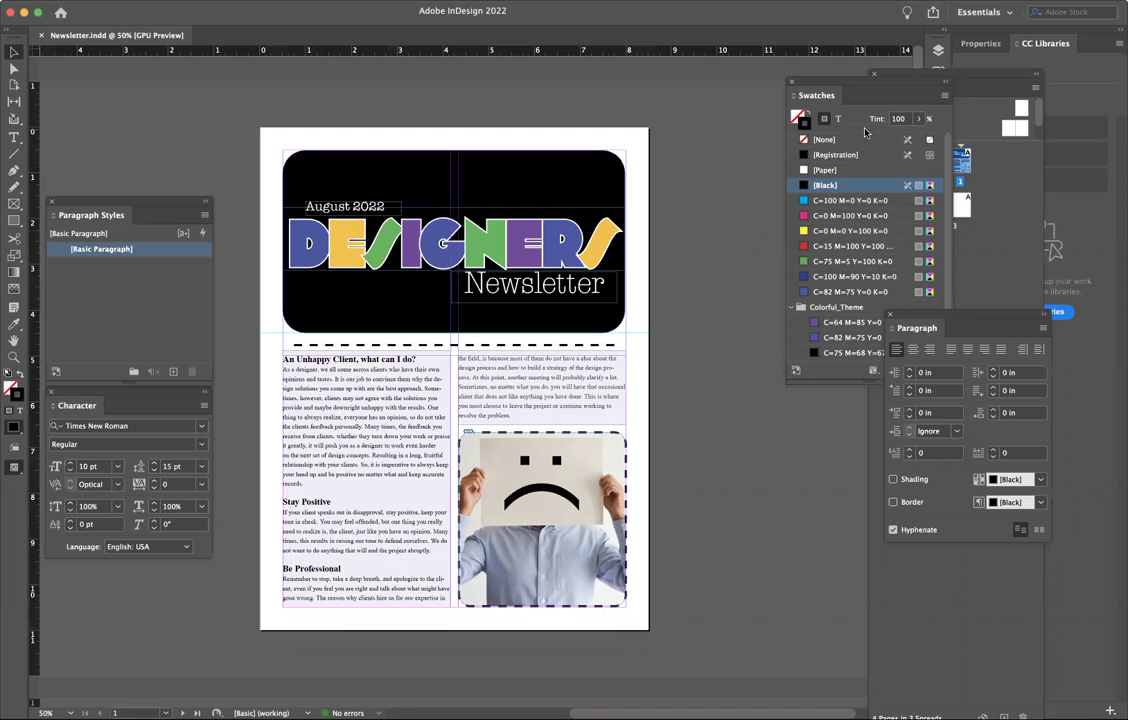
Step: Move the floating Swatches and Paragraph panels next to the page so they no longer cover the Pages panel
drag(835, 87, 737, 93)
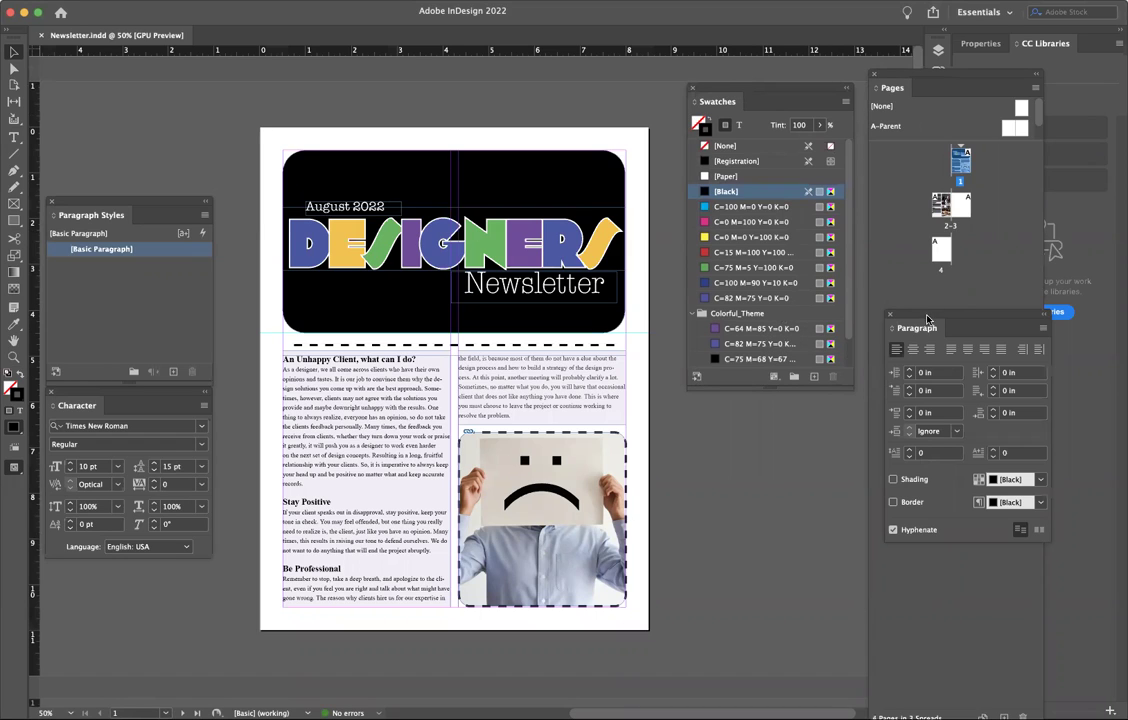
drag(925, 318, 725, 408)
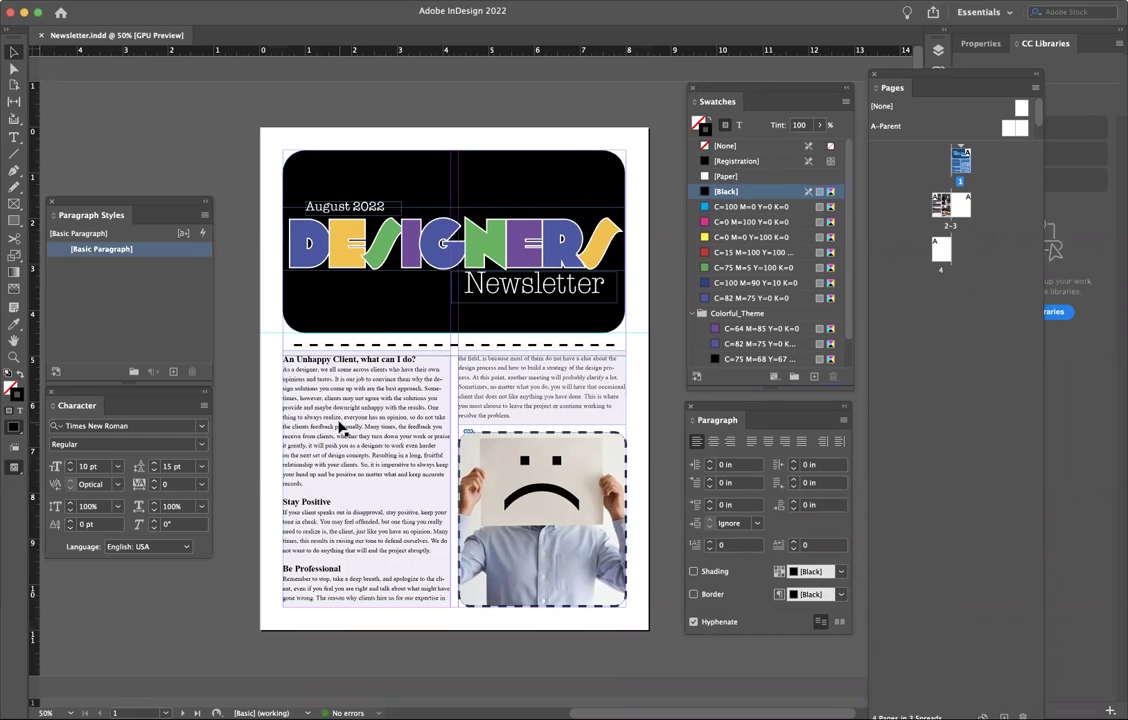
Step: Examine the newsletter's headings, body text and images on page 1 and the spread of pages 2–3
scroll(340, 428, down, 10)
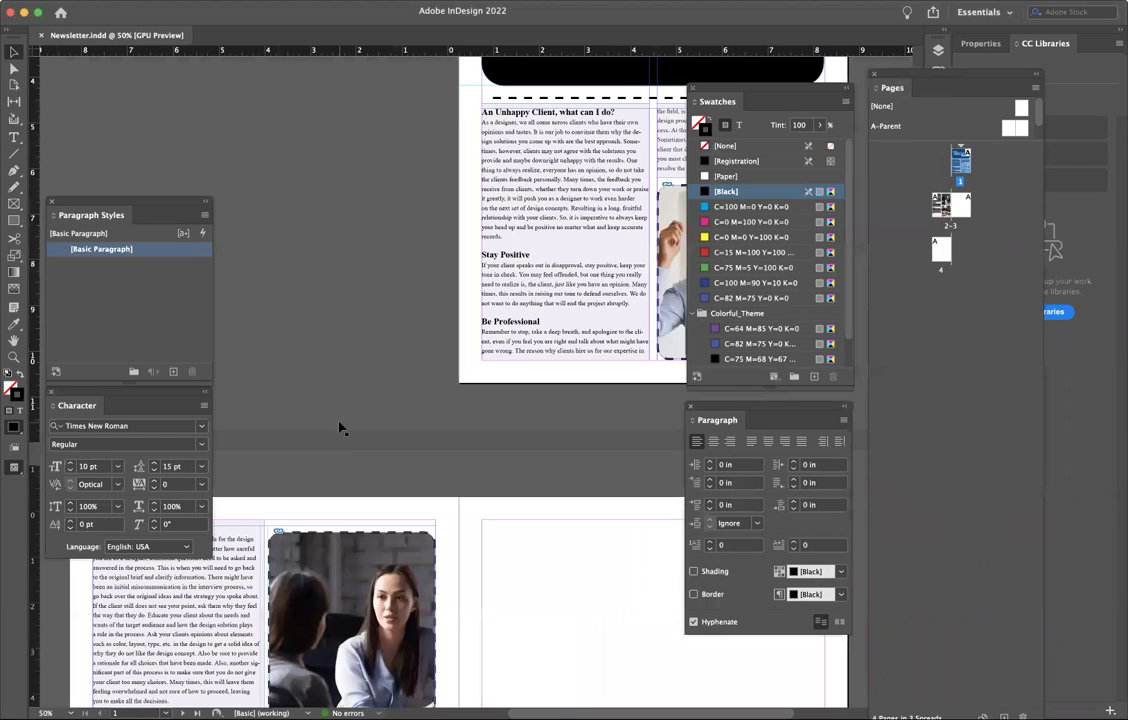
scroll(340, 428, down, 5)
scroll(340, 428, up, 5)
scroll(340, 428, up, 10)
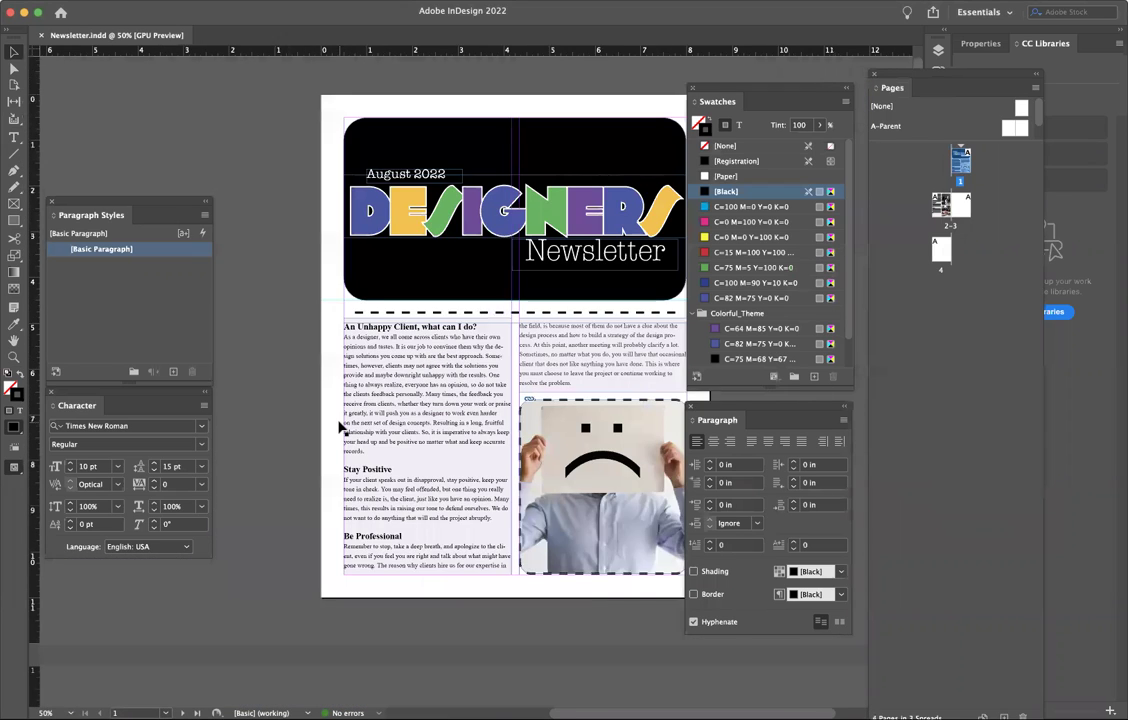
scroll(339, 425, right, 1)
click(336, 385)
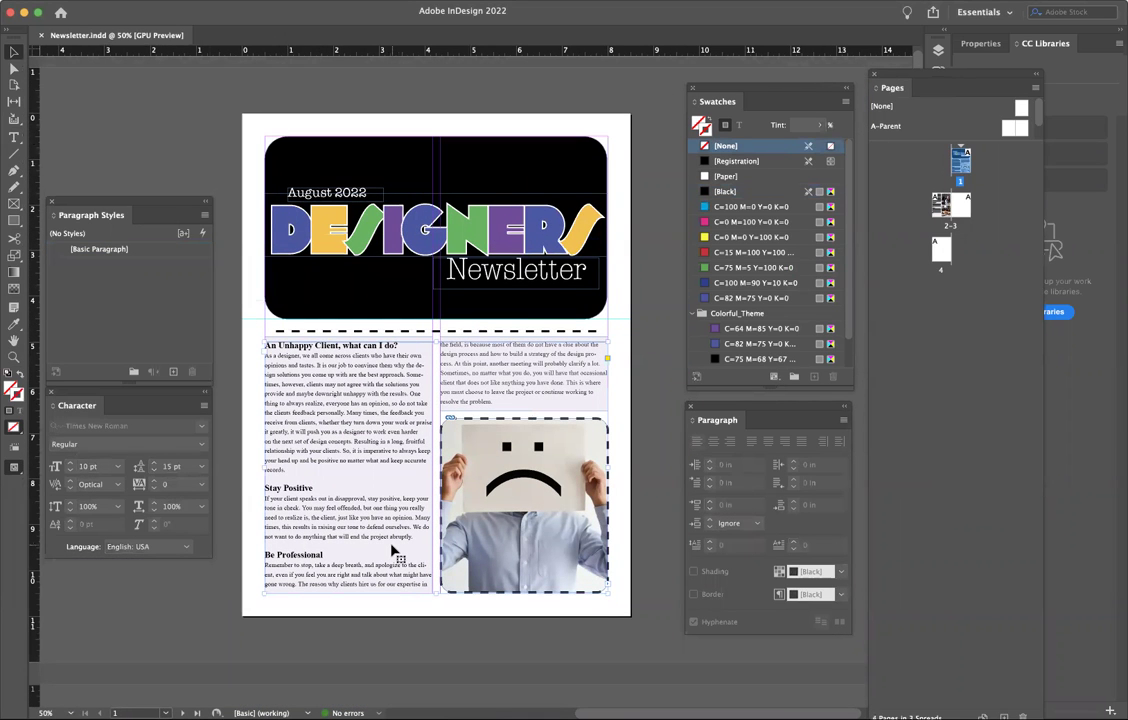
scroll(395, 550, down, 10)
scroll(395, 550, left, 6)
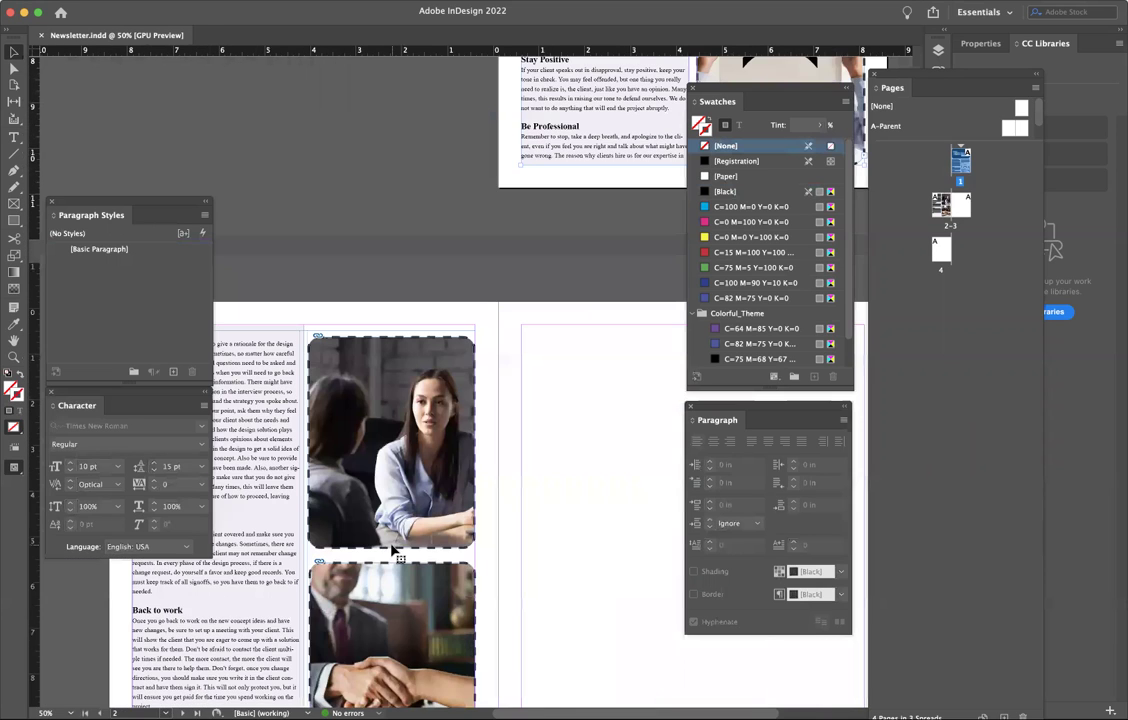
scroll(395, 553, down, 2)
scroll(395, 553, left, 2)
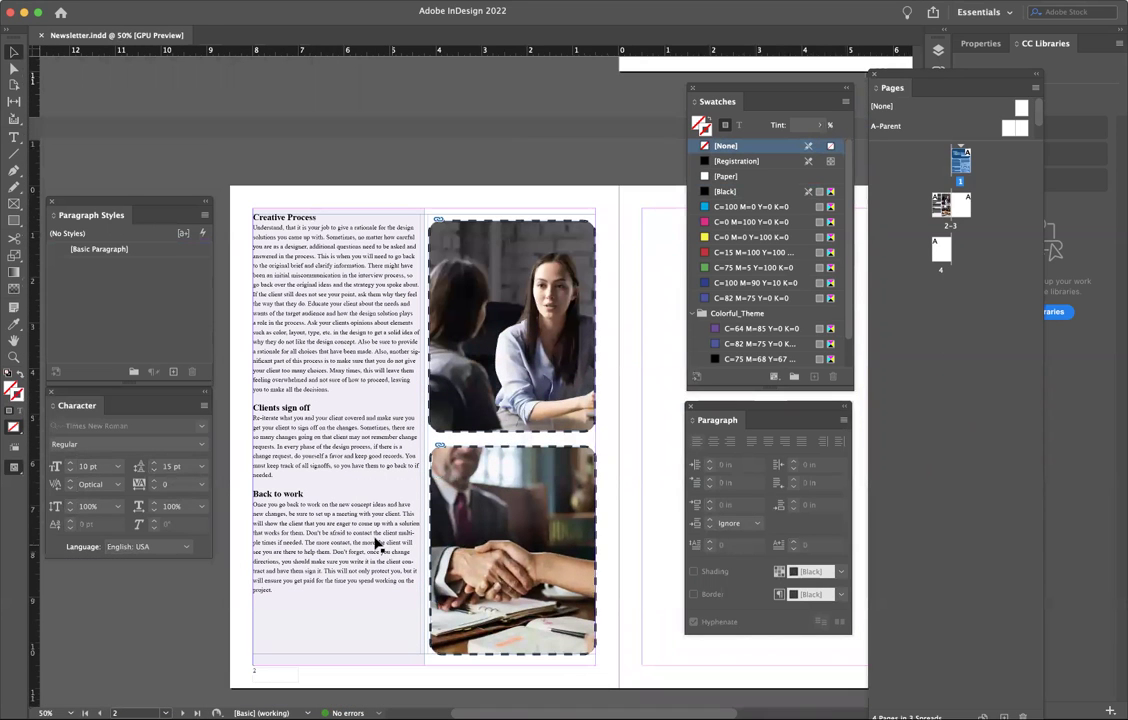
scroll(393, 466, up, 8)
scroll(380, 457, right, 2)
click(323, 389)
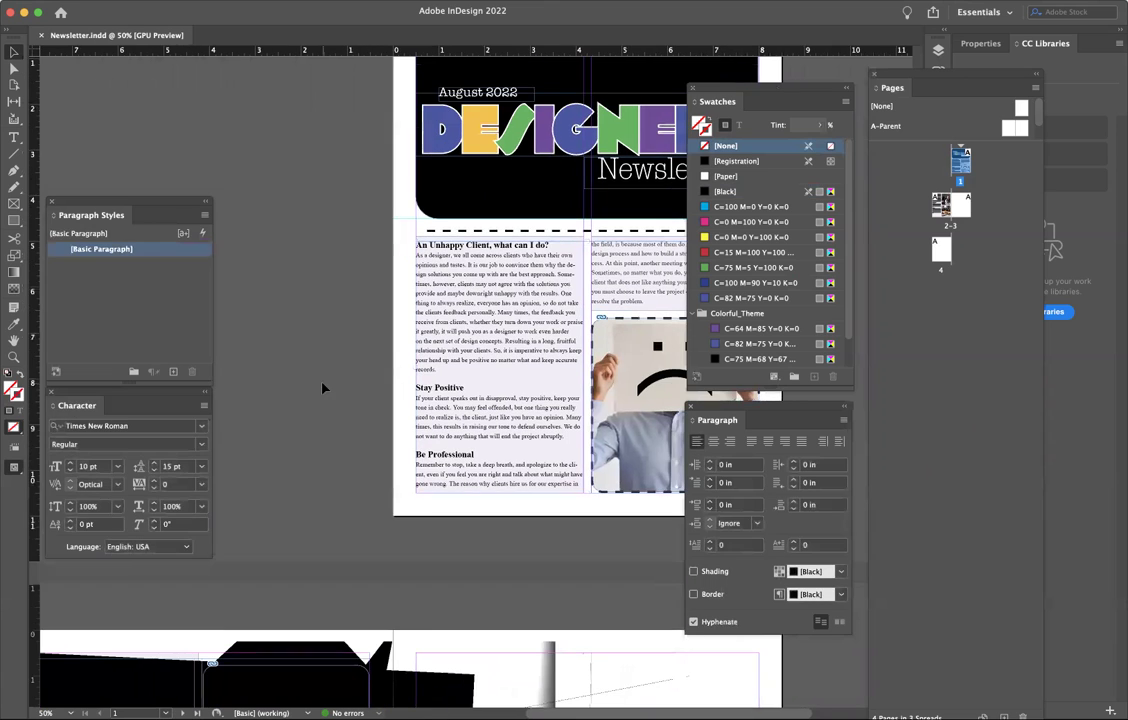
scroll(336, 384, up, 3)
scroll(336, 384, right, 2)
scroll(338, 383, down, 10)
scroll(338, 383, left, 5)
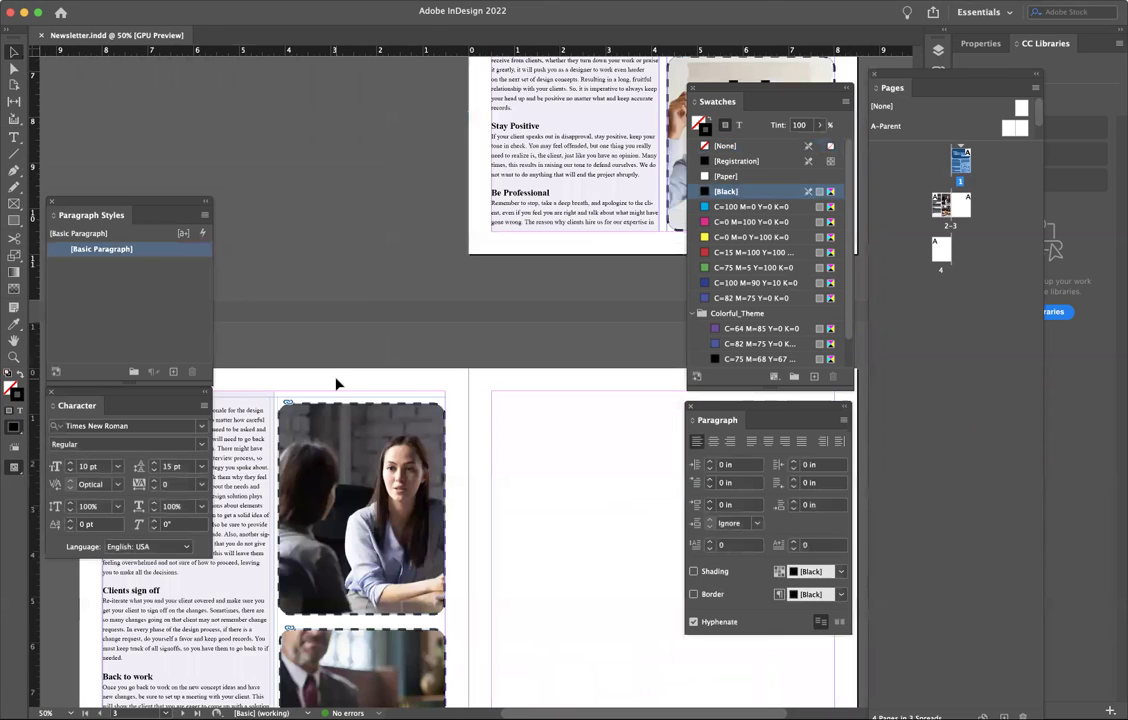
scroll(419, 525, up, 4)
scroll(419, 525, left, 4)
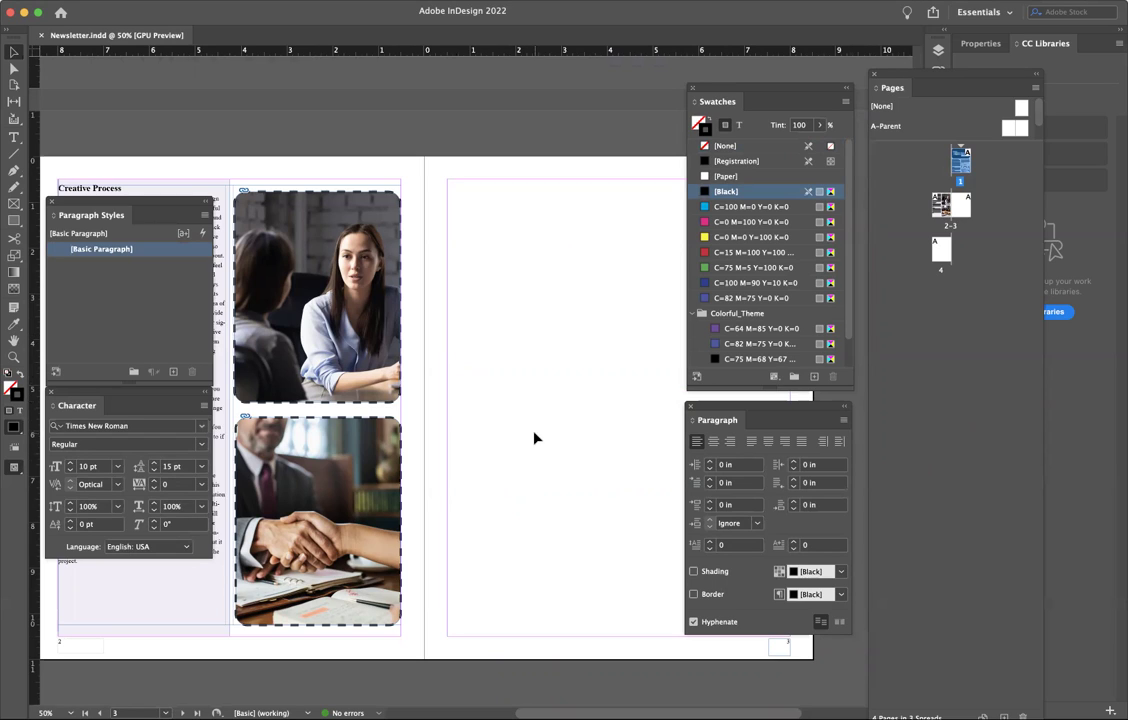
scroll(535, 440, up, 10)
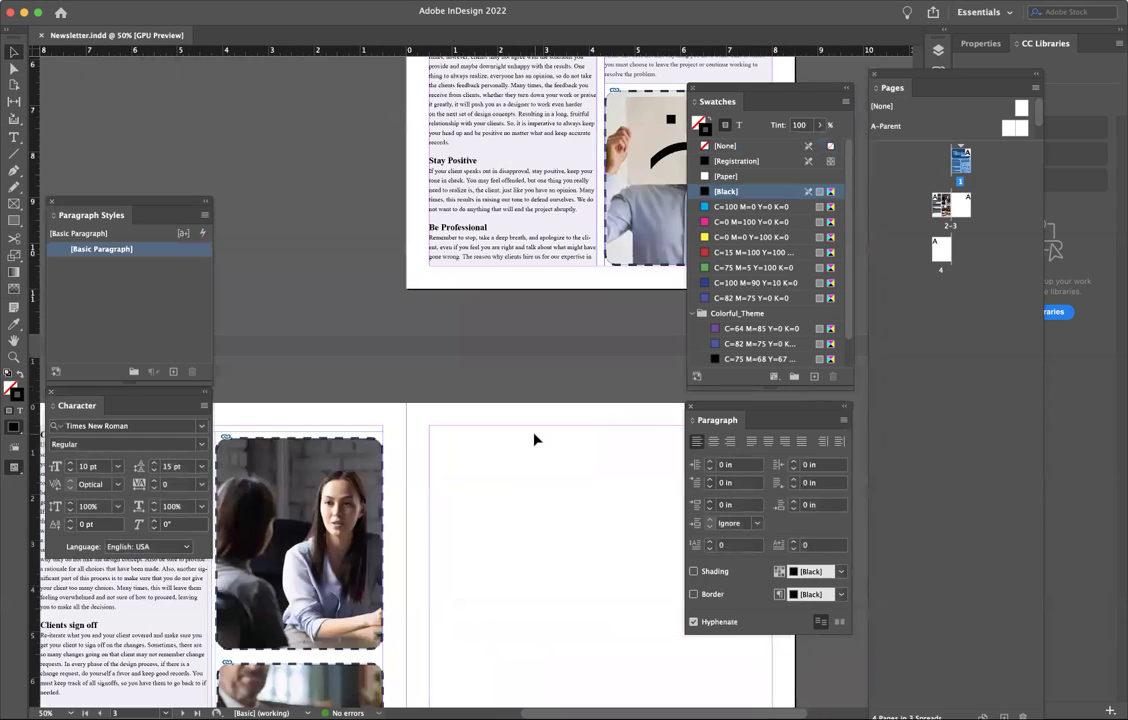
scroll(535, 440, up, 3)
scroll(535, 440, right, 3)
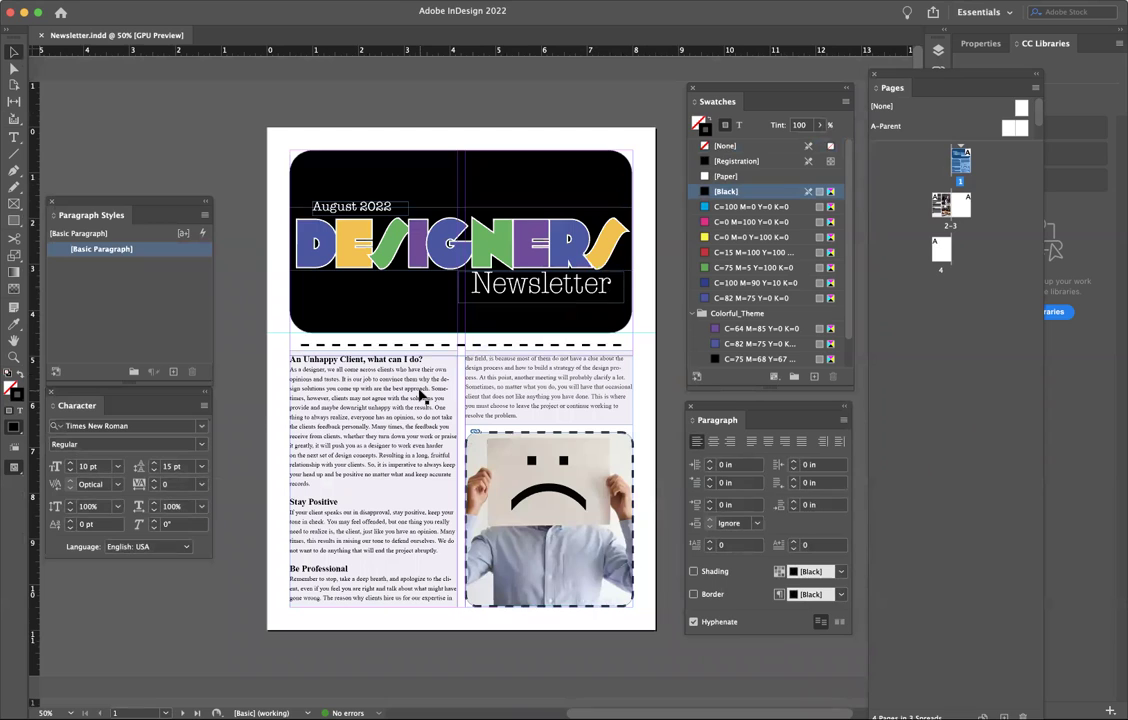
Step: Show the Character Styles panel and stack it between the Paragraph Styles and Character panels
drag(118, 201, 128, 149)
drag(93, 405, 103, 442)
click(340, 2)
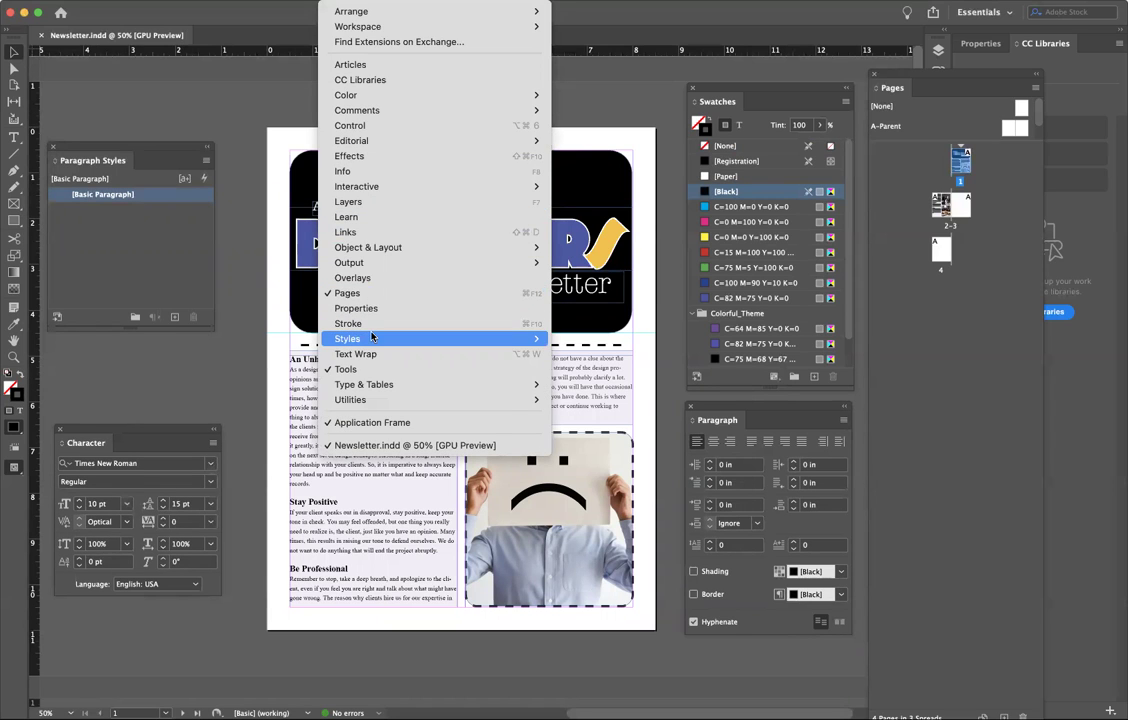
mouse_move(395, 338)
click(607, 354)
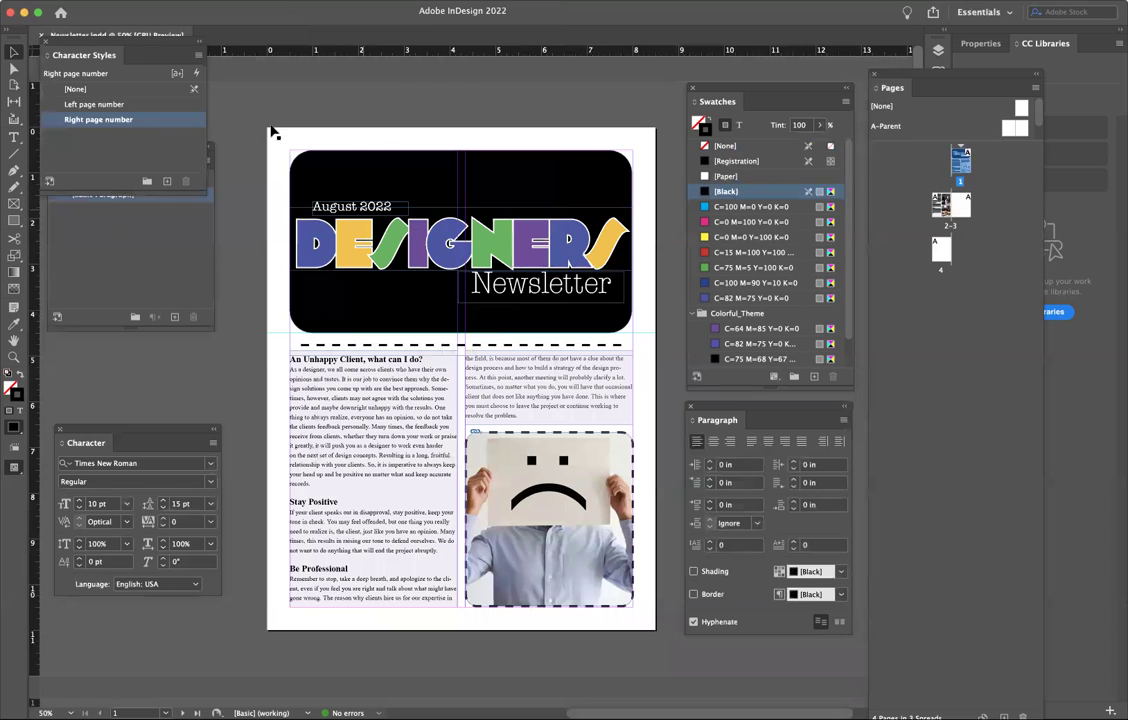
drag(112, 47, 138, 370)
click(209, 588)
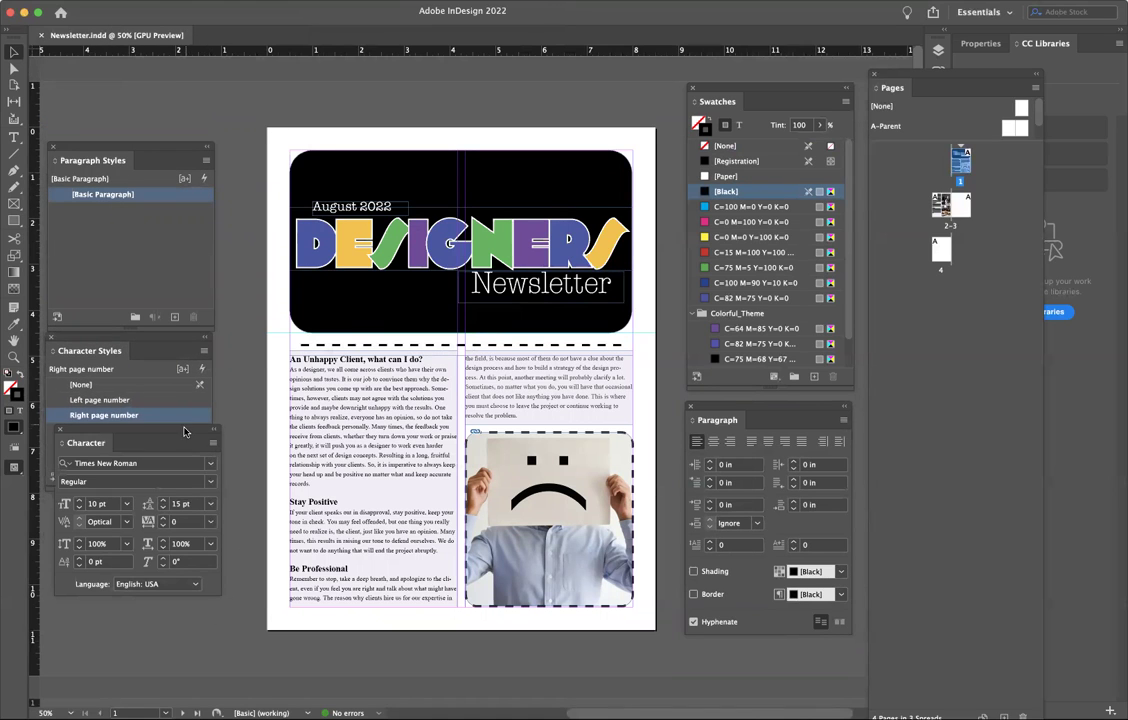
drag(185, 432, 172, 502)
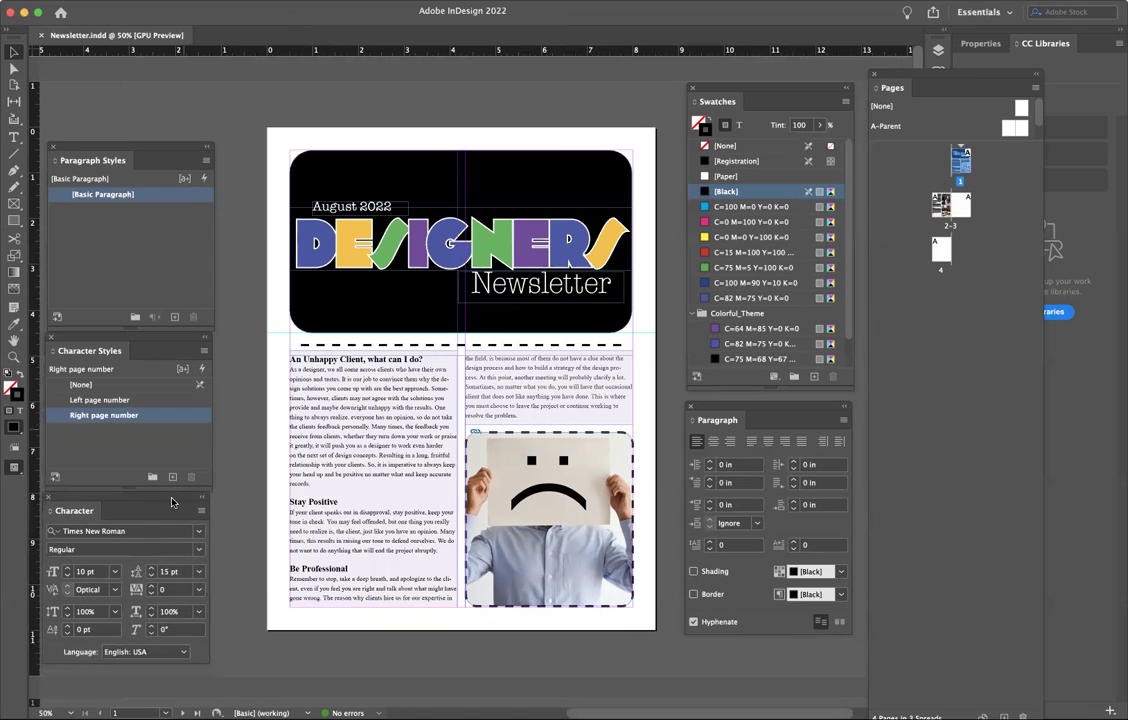
Step: Select the whole body paragraph under the heading "An Unhappy Client, what can I do?" with the Type tool
click(334, 433)
click(14, 137)
drag(353, 407, 390, 423)
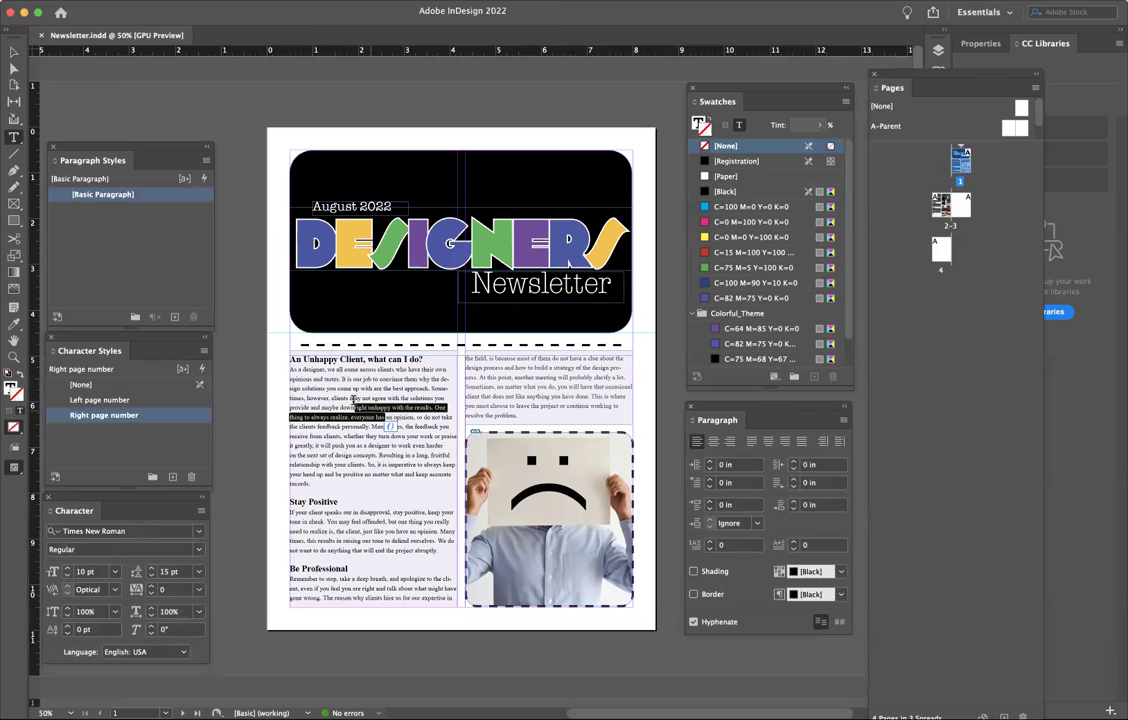
click(344, 441)
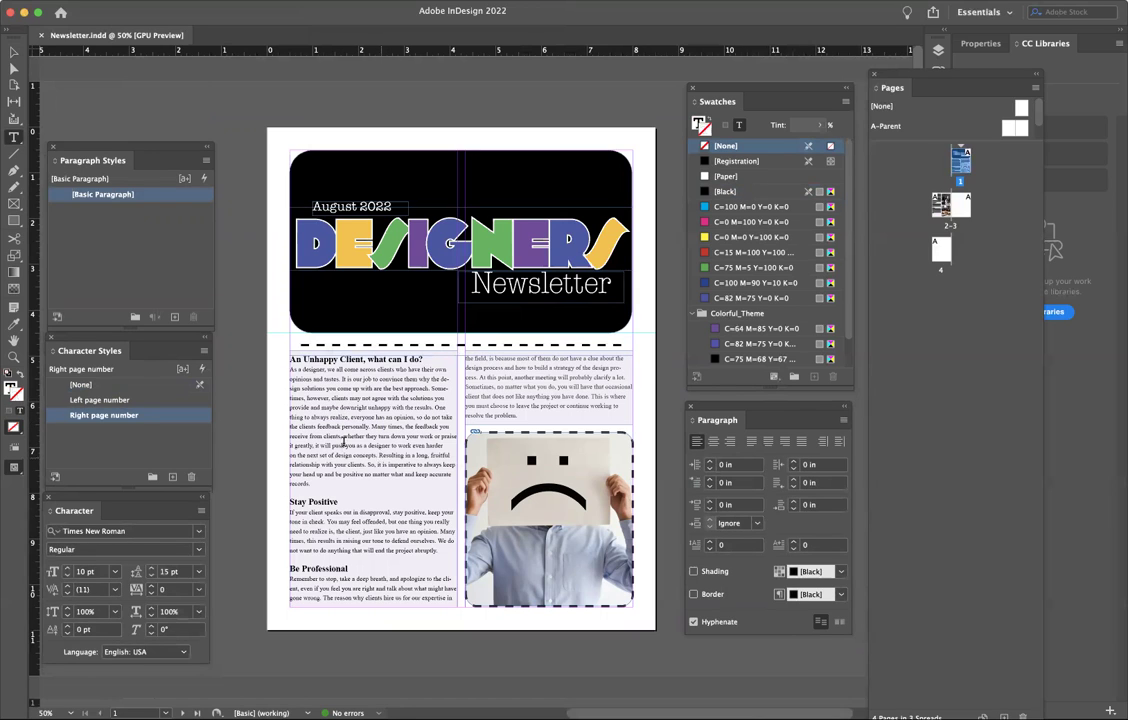
drag(330, 417, 381, 455)
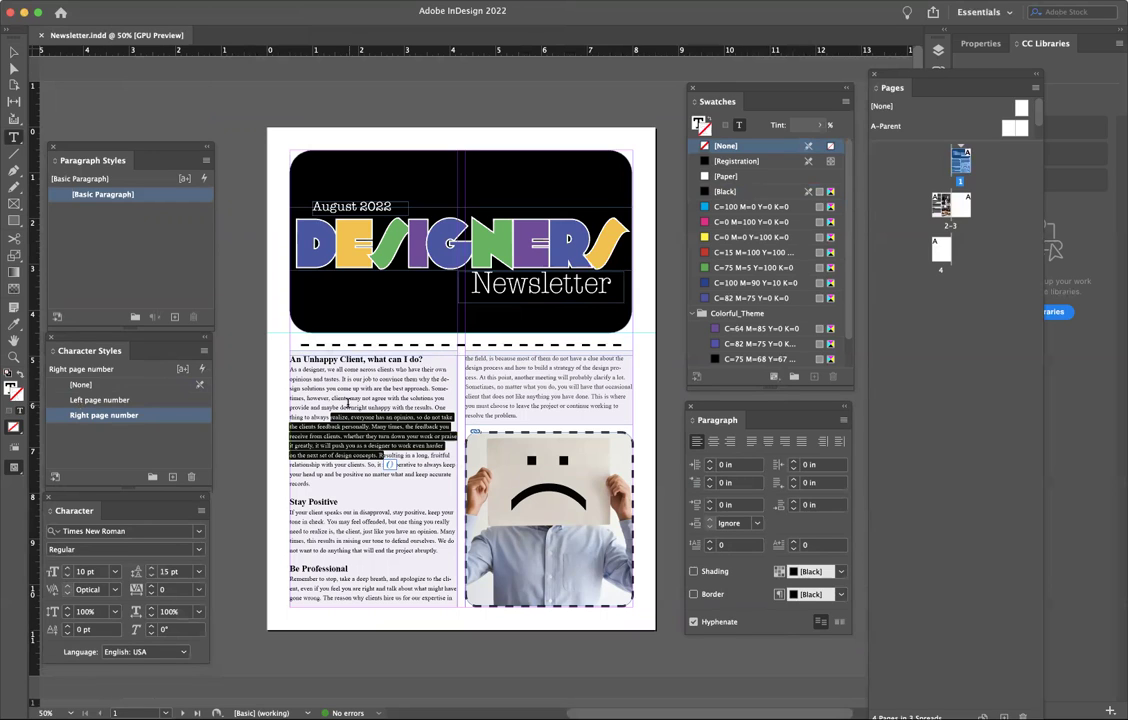
click(347, 406)
drag(302, 374, 384, 486)
click(172, 477)
click(113, 430)
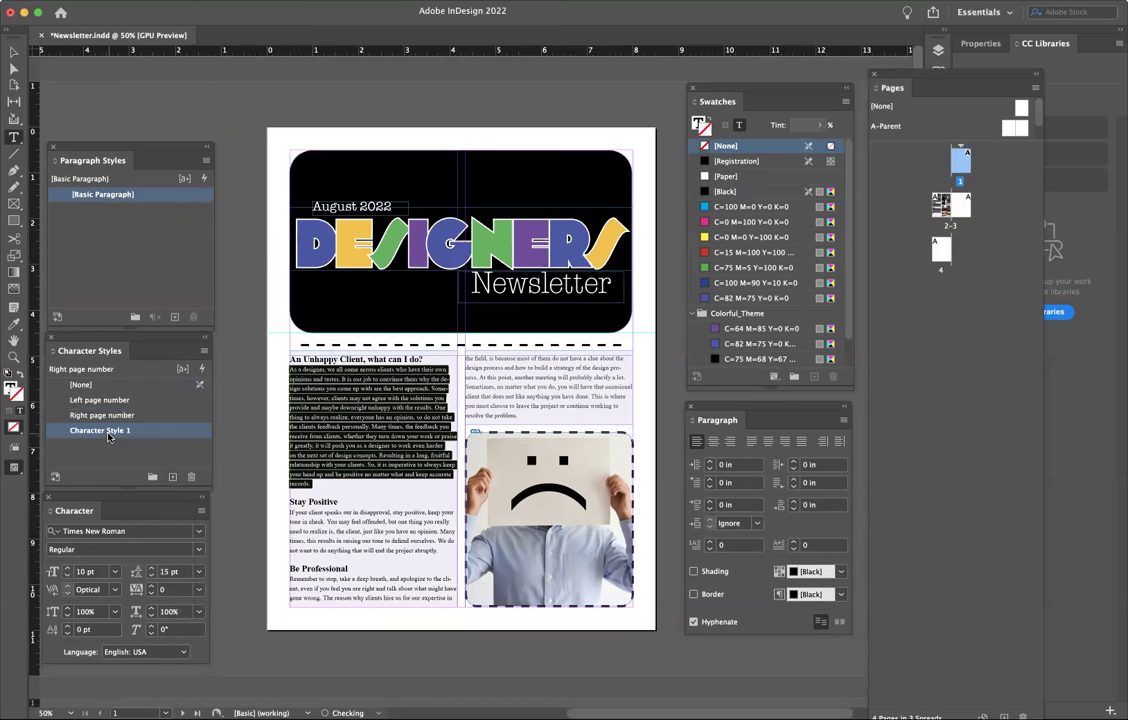
click(191, 477)
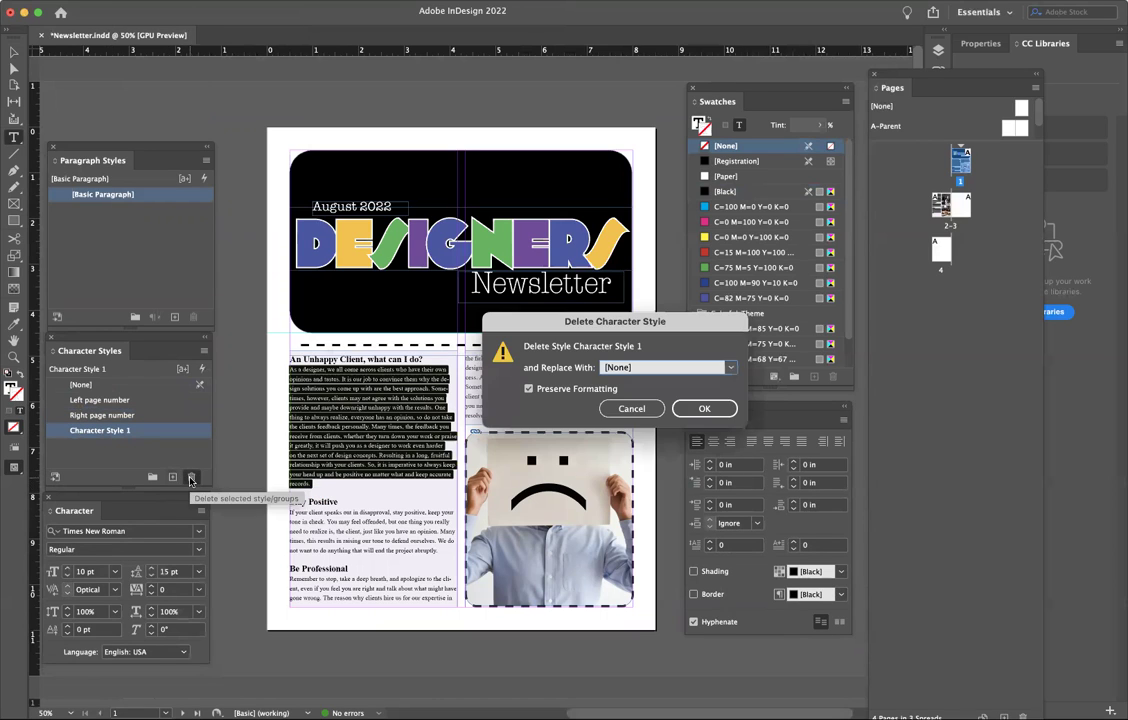
click(700, 408)
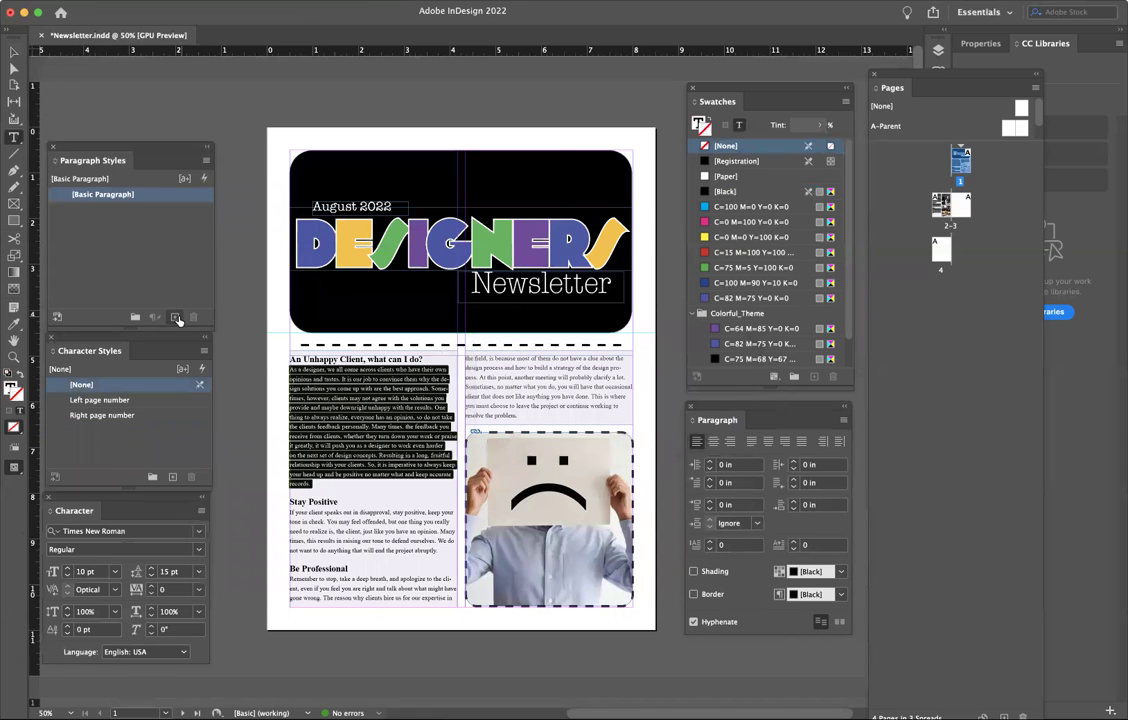
Step: Create a paragraph style named Body Copy from the selected paragraph and set its leading to 14 pt
click(175, 317)
double_click(130, 210)
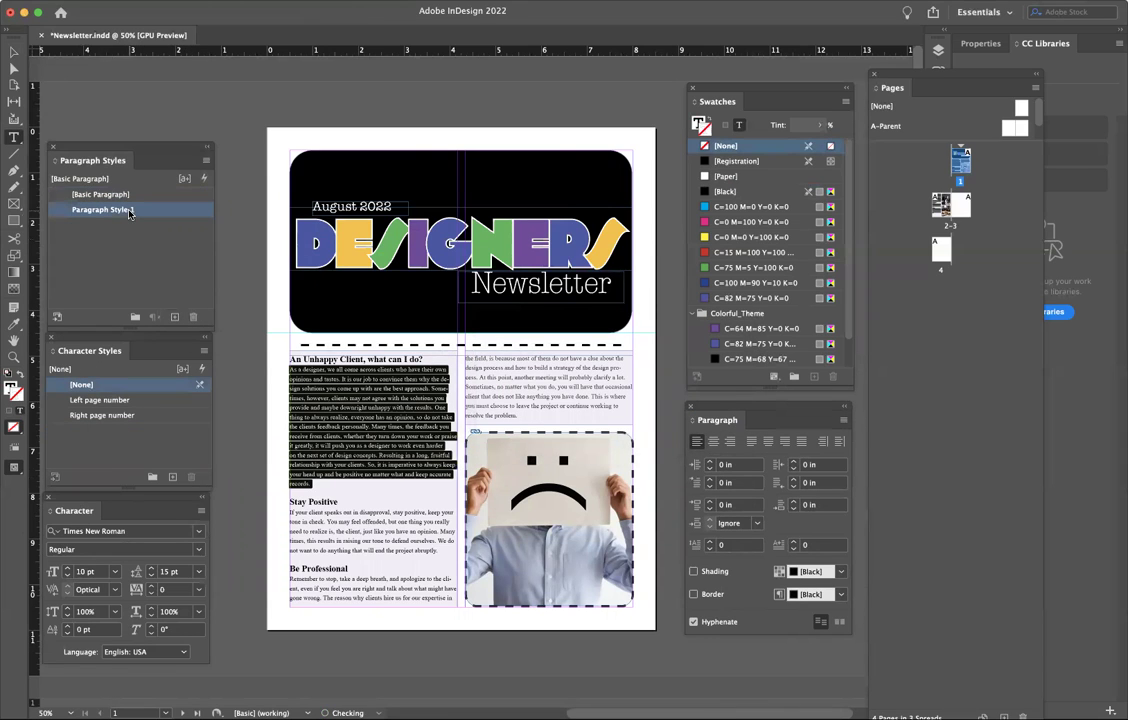
text(Body Copy)
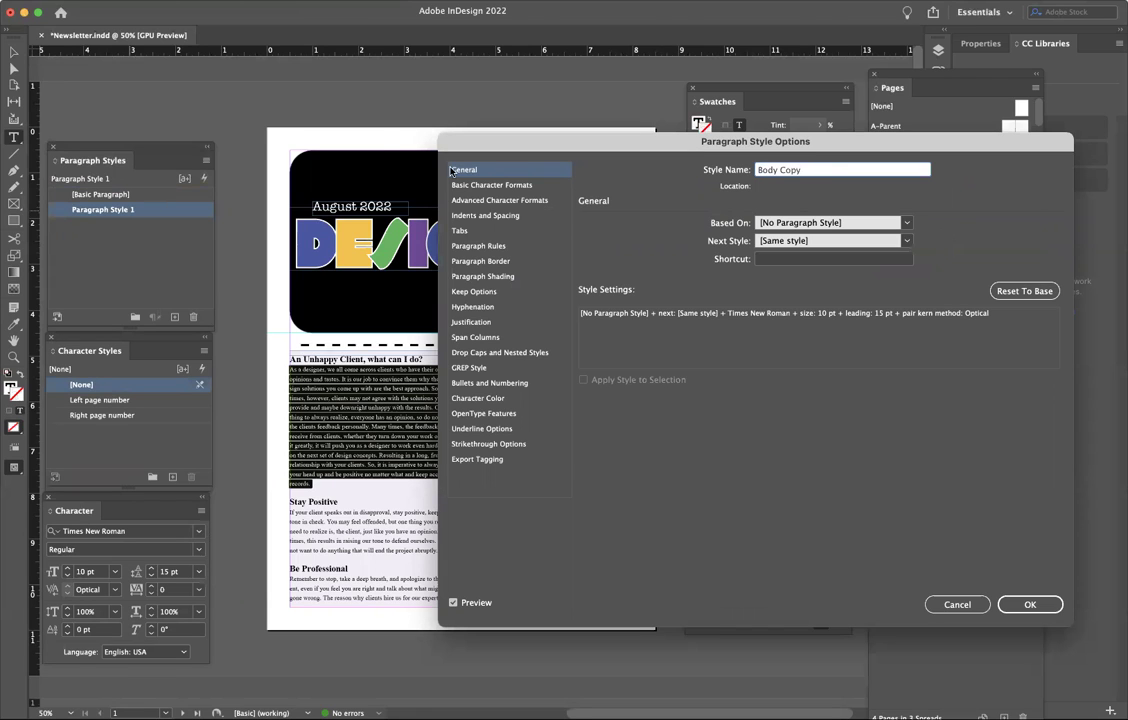
click(491, 185)
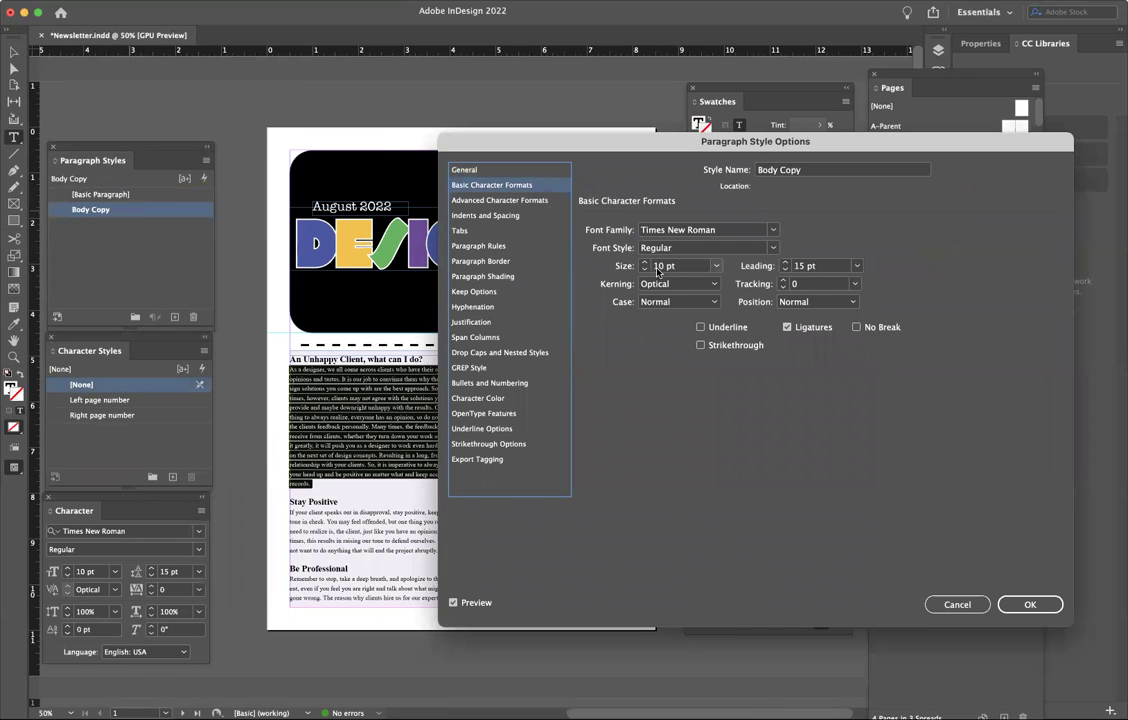
click(785, 269)
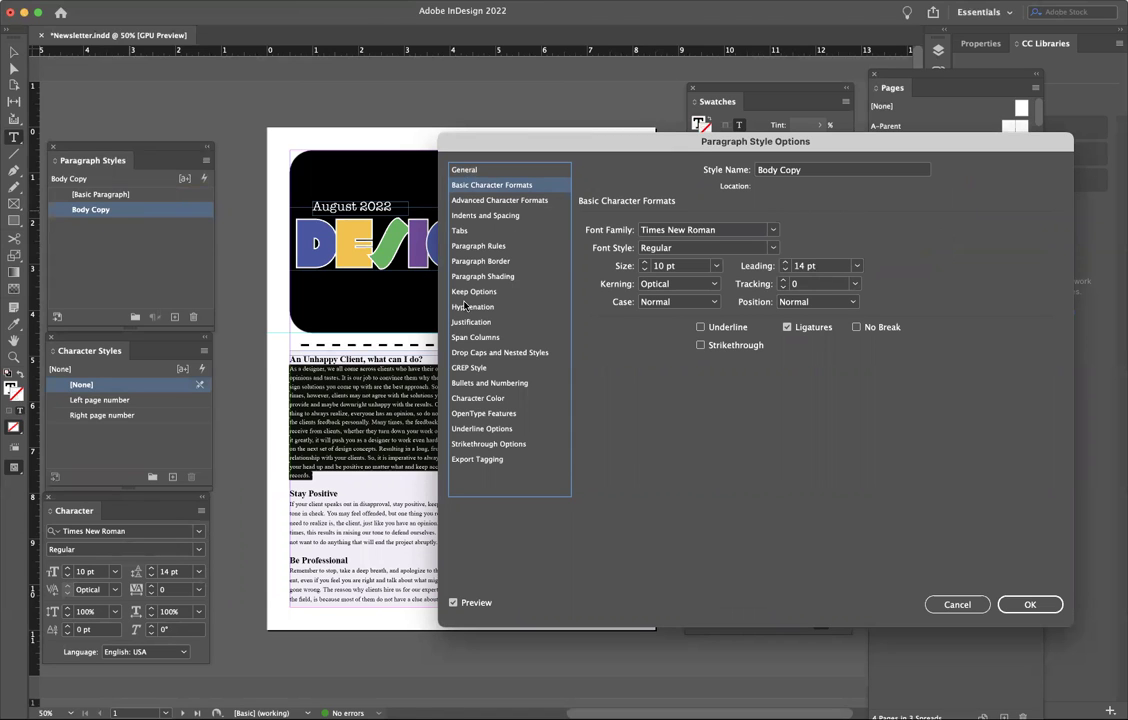
drag(491, 142, 734, 149)
drag(647, 146, 538, 159)
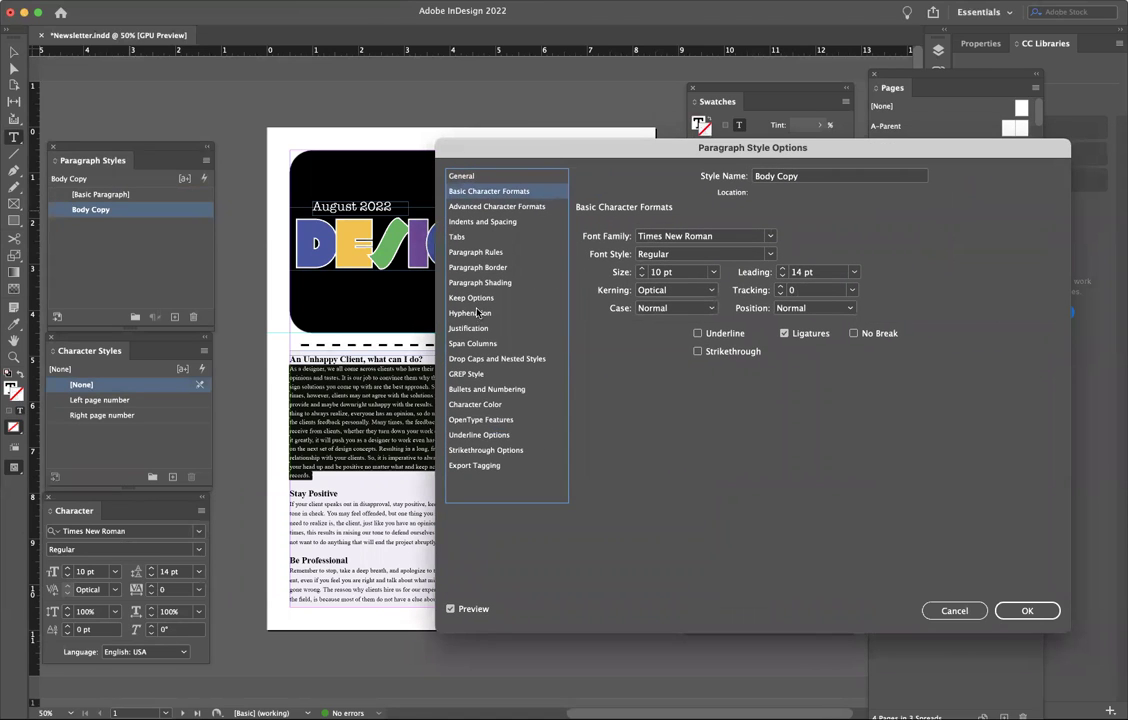
Step: Set the Body Copy style's first line indent to 0.125 in and save the style options
click(484, 221)
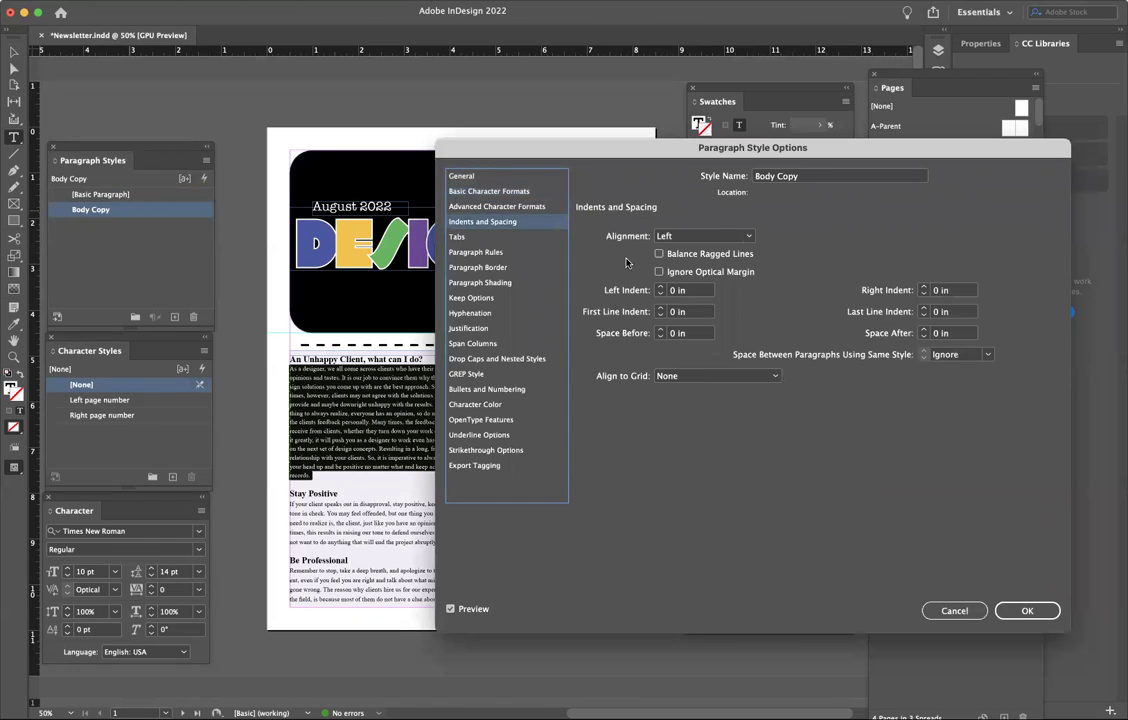
click(659, 309)
click(659, 309)
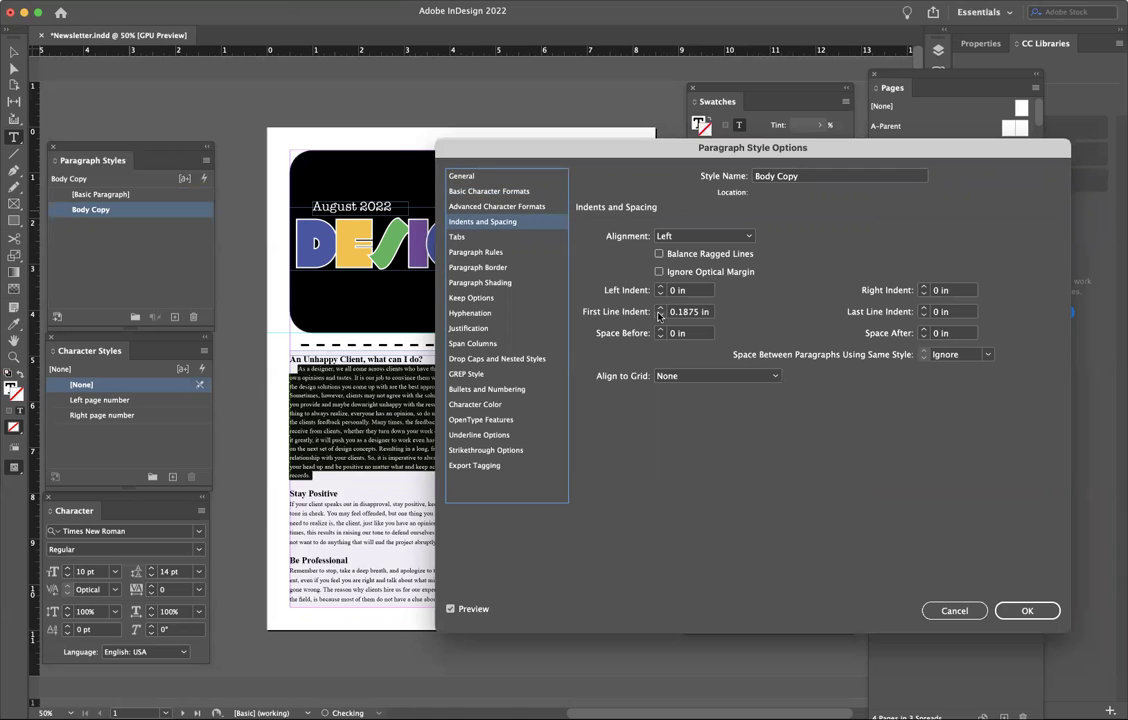
click(1018, 610)
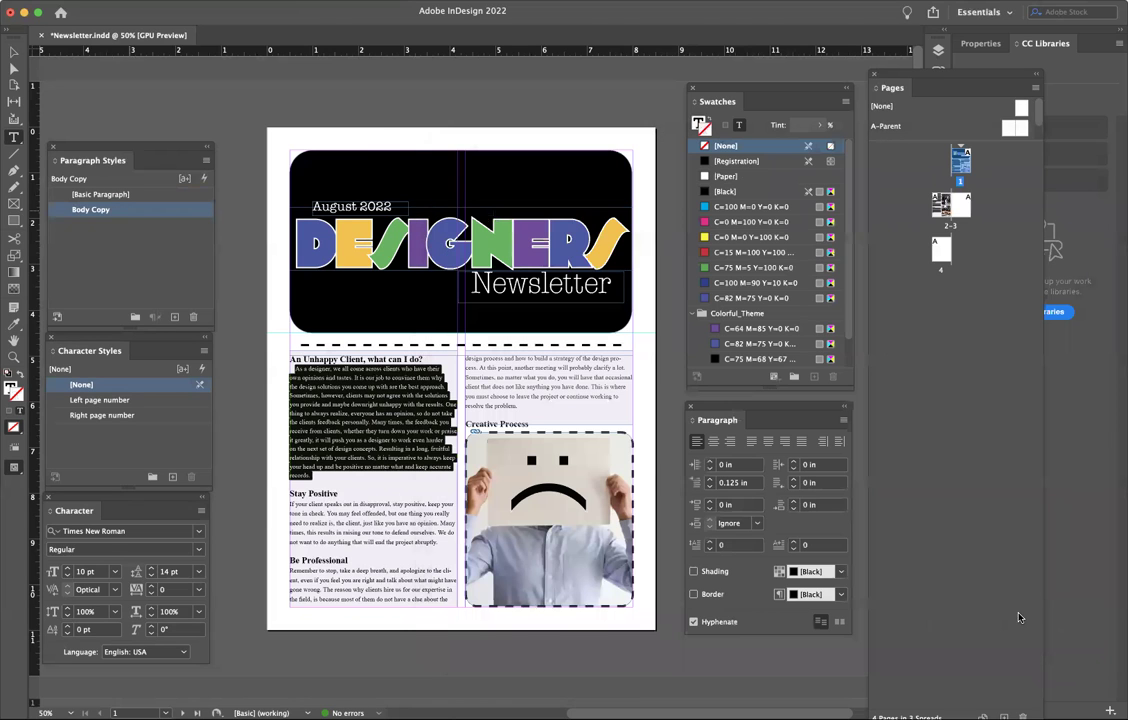
click(366, 460)
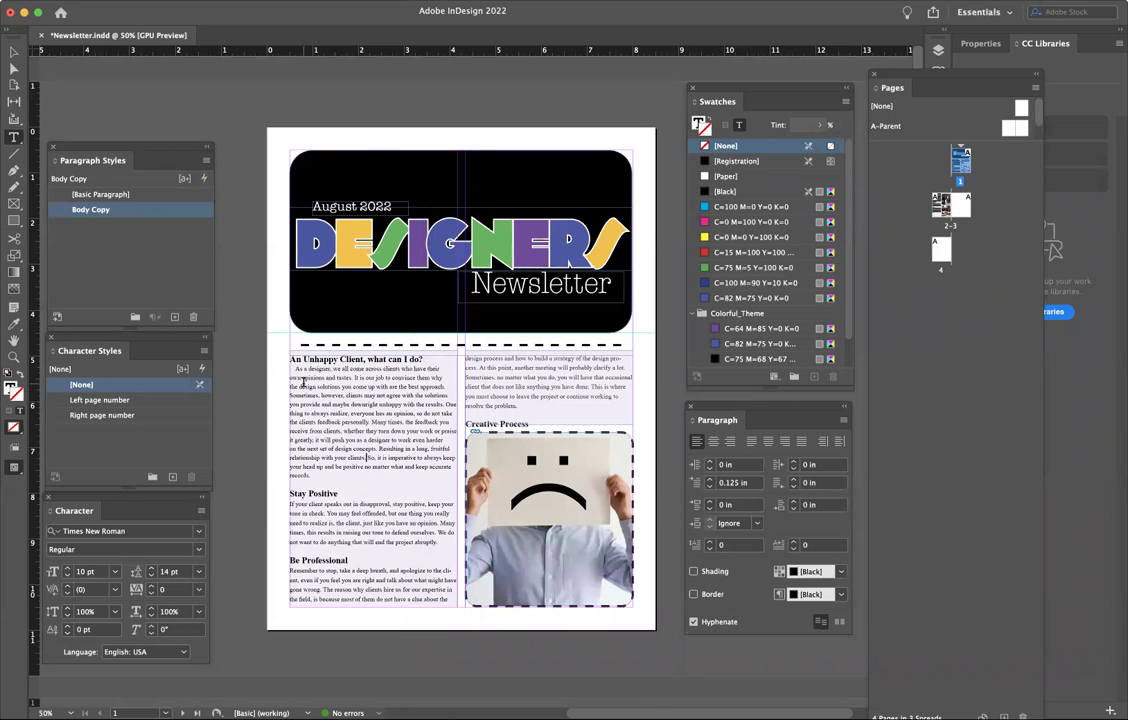
Step: Apply the Body Copy paragraph style to the text under the Stay Positive heading
key(super+equal)
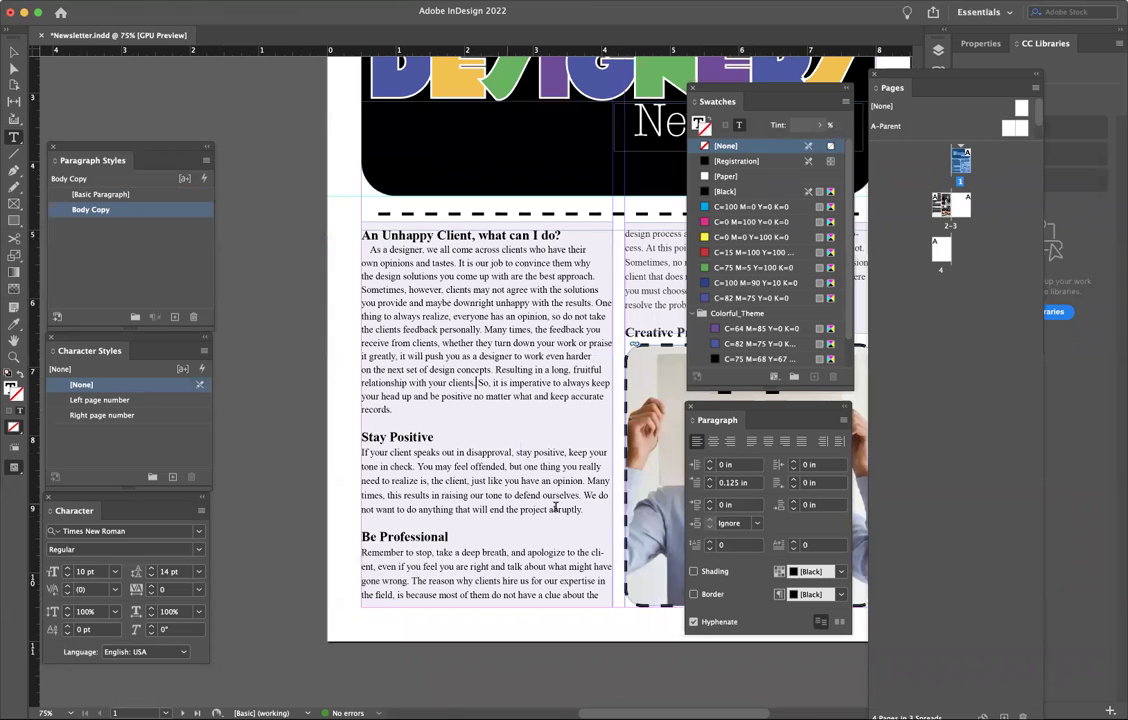
drag(585, 510, 345, 456)
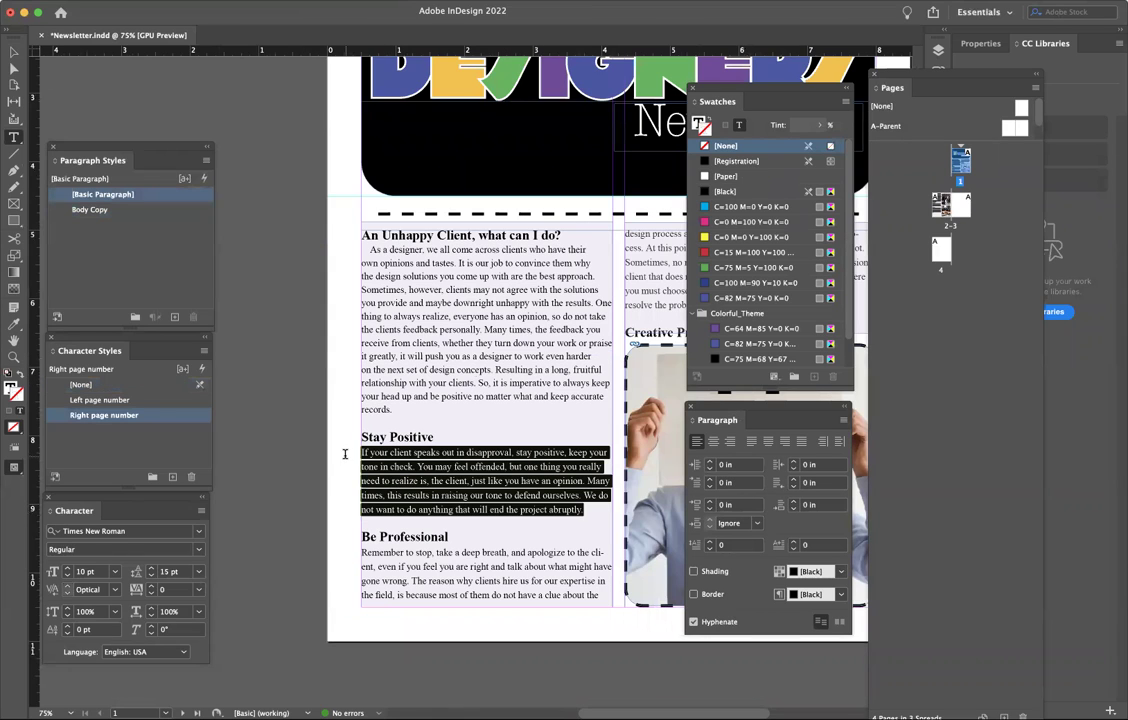
click(92, 209)
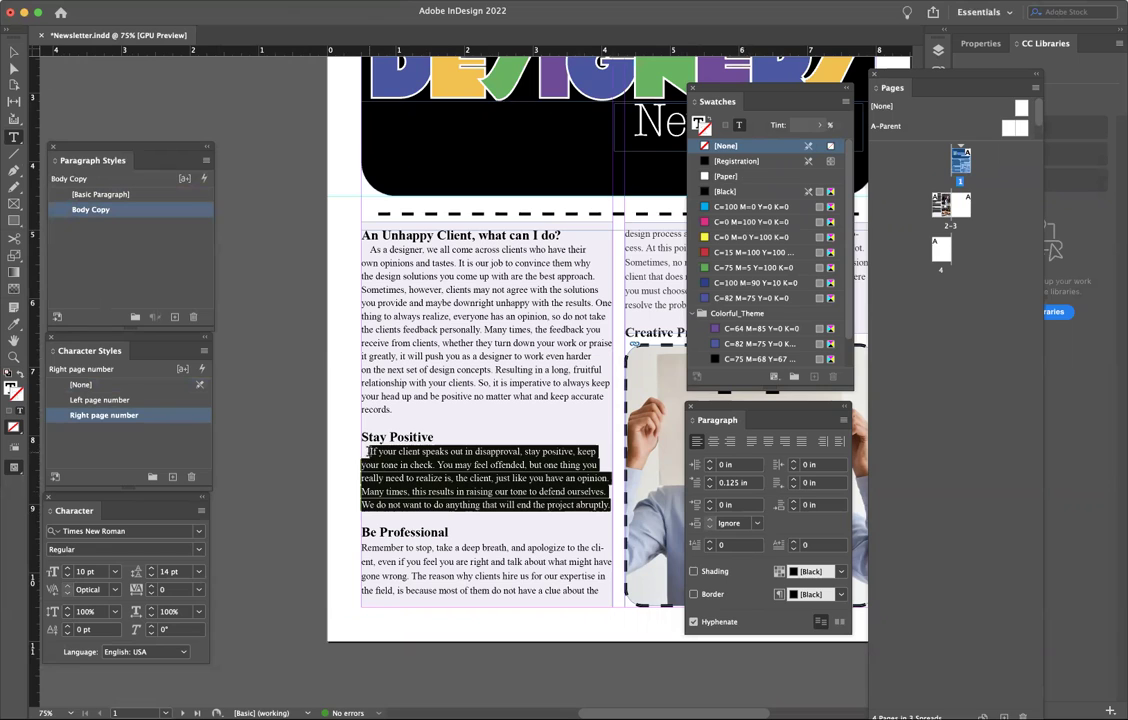
click(367, 451)
Step: Close the floating Swatches panel that covers the second column of page 1
scroll(494, 497, right, 3)
scroll(494, 497, down, 1)
click(692, 88)
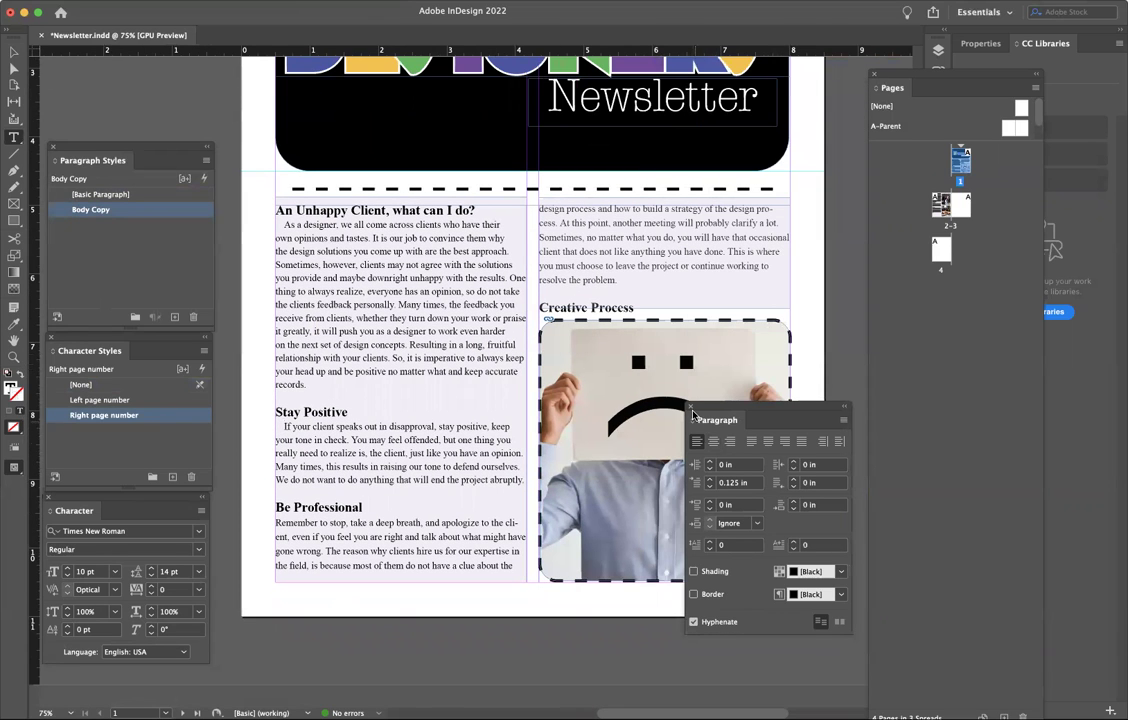
Step: Close the floating Paragraph panel and apply the Body Copy paragraph style to the text under the Be Professional heading
click(690, 406)
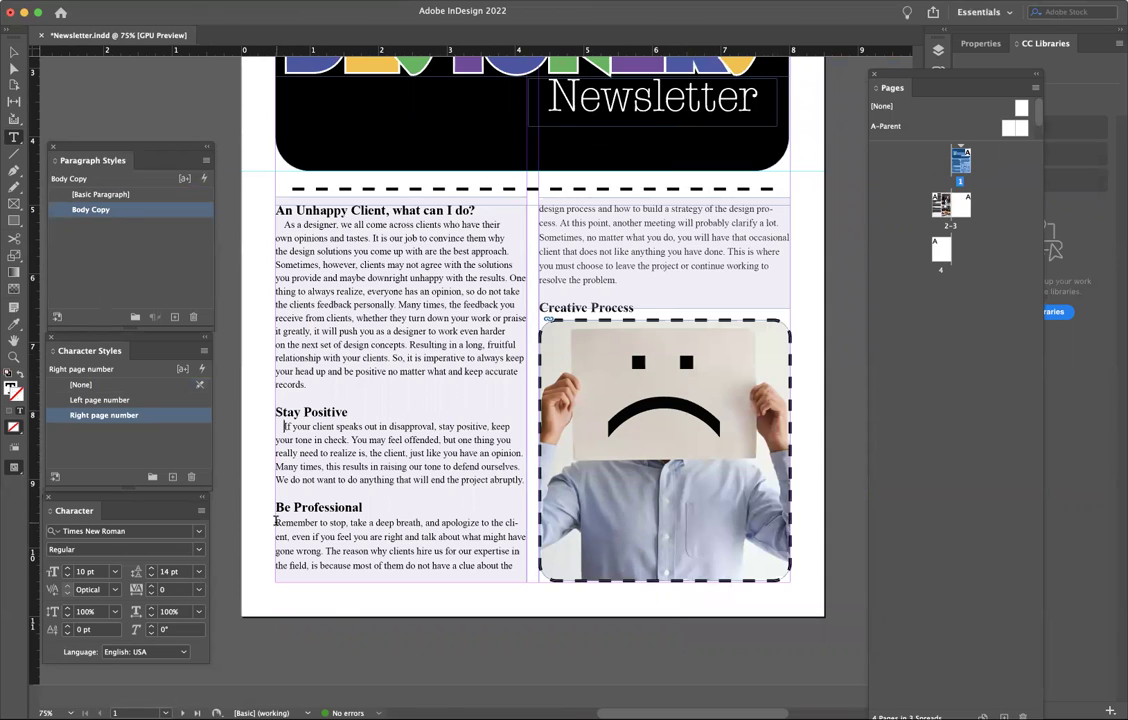
drag(276, 521, 623, 281)
click(89, 209)
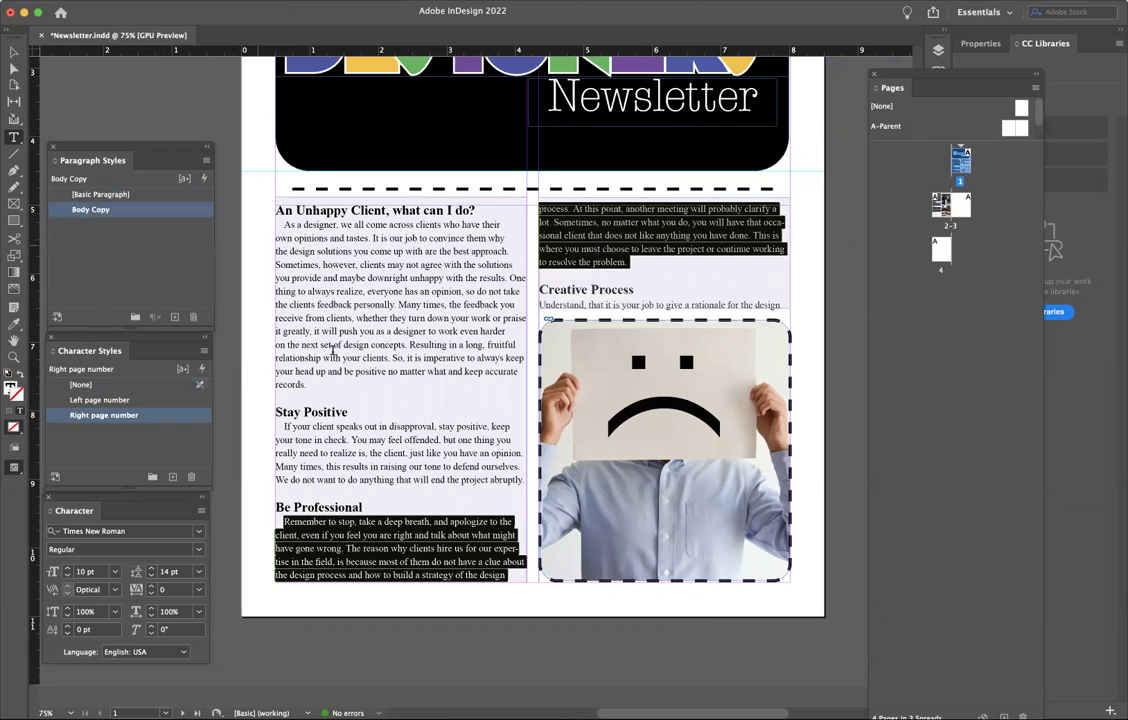
Step: Apply the Body Copy paragraph style to the text under Back to work on page 2 and set its character style to None
scroll(522, 320, down, 15)
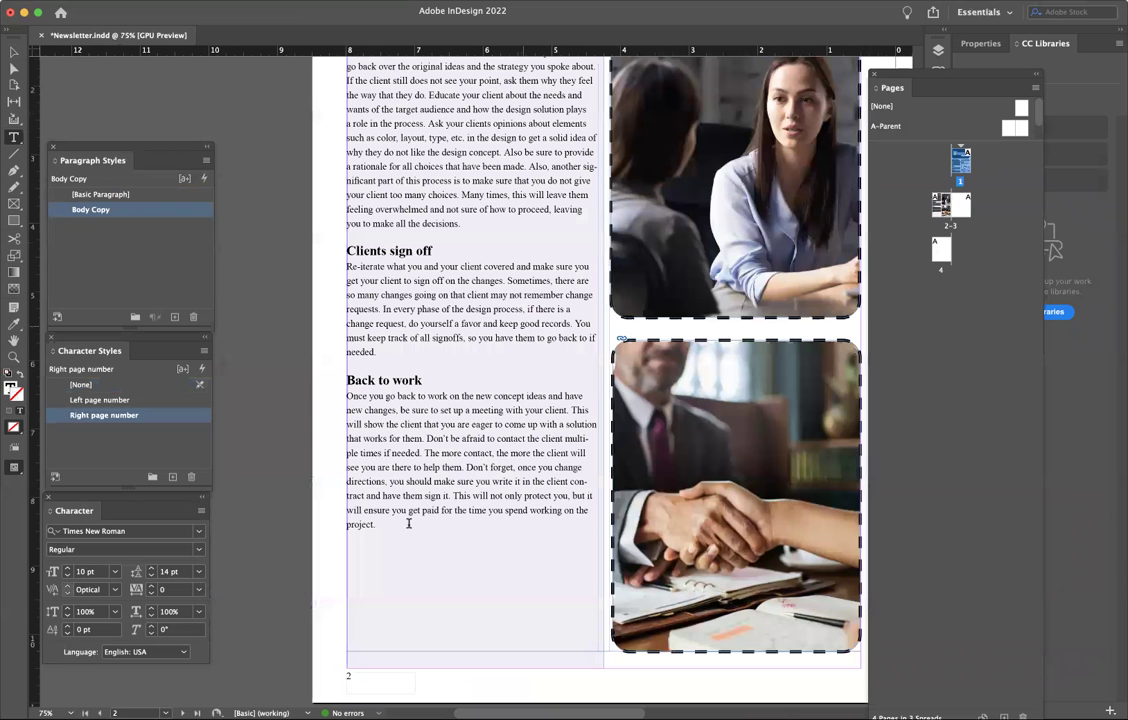
drag(408, 523, 322, 396)
click(120, 213)
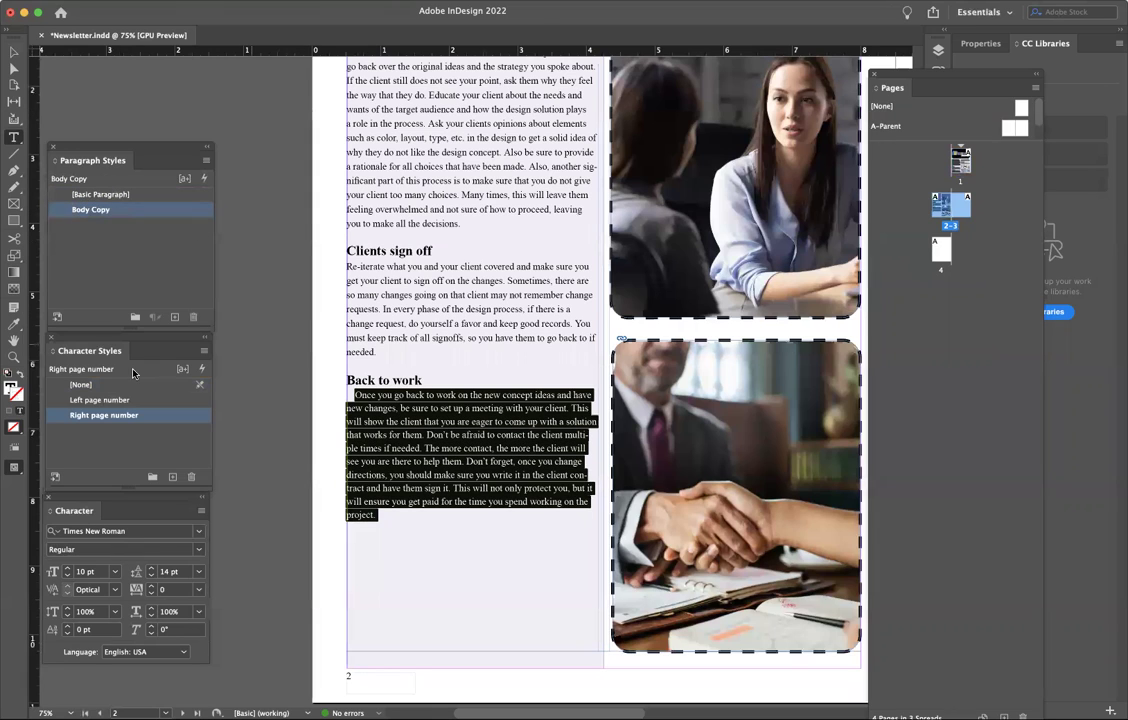
click(106, 385)
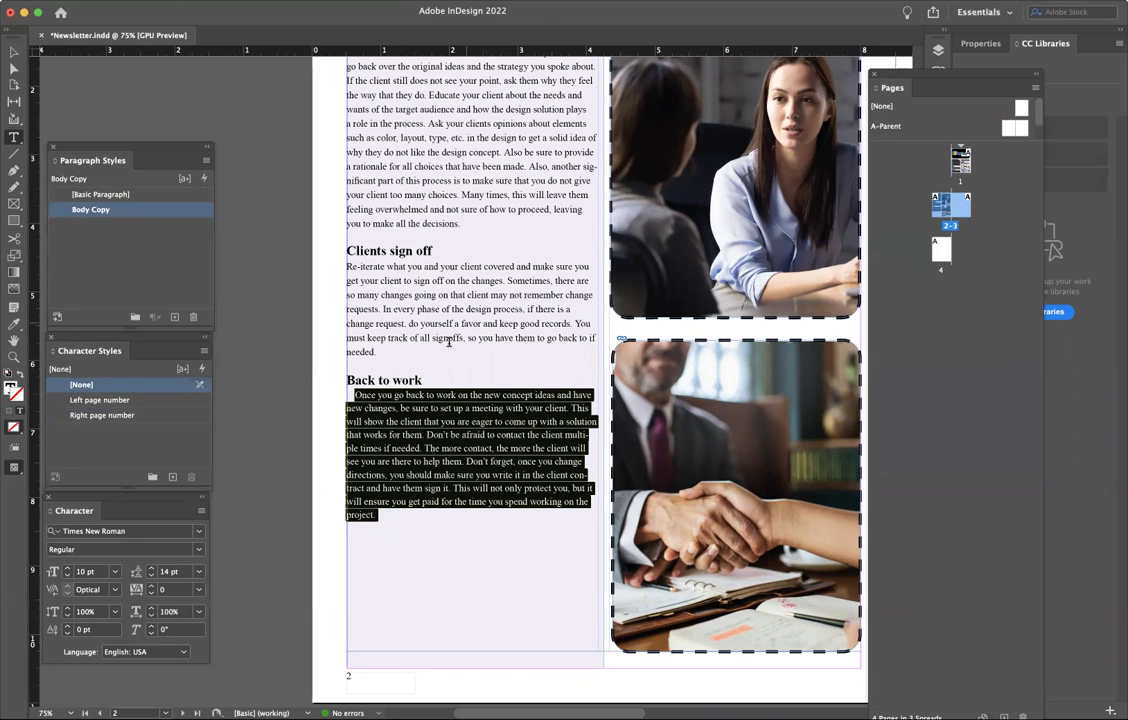
Step: Set the character style of the text under Clients sign off to None and apply the Body Copy paragraph style
drag(378, 352, 330, 268)
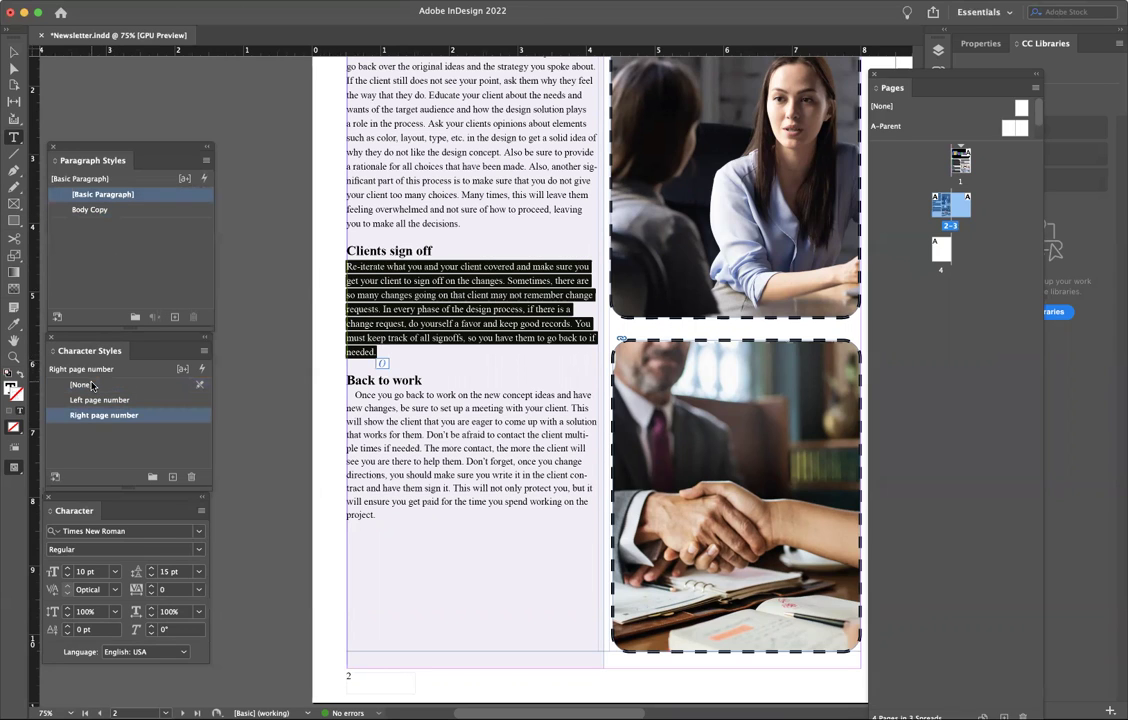
click(88, 384)
click(133, 210)
Step: Apply the Body Copy paragraph style to the first paragraph on page 2 and set its character style to None
scroll(410, 288, up, 5)
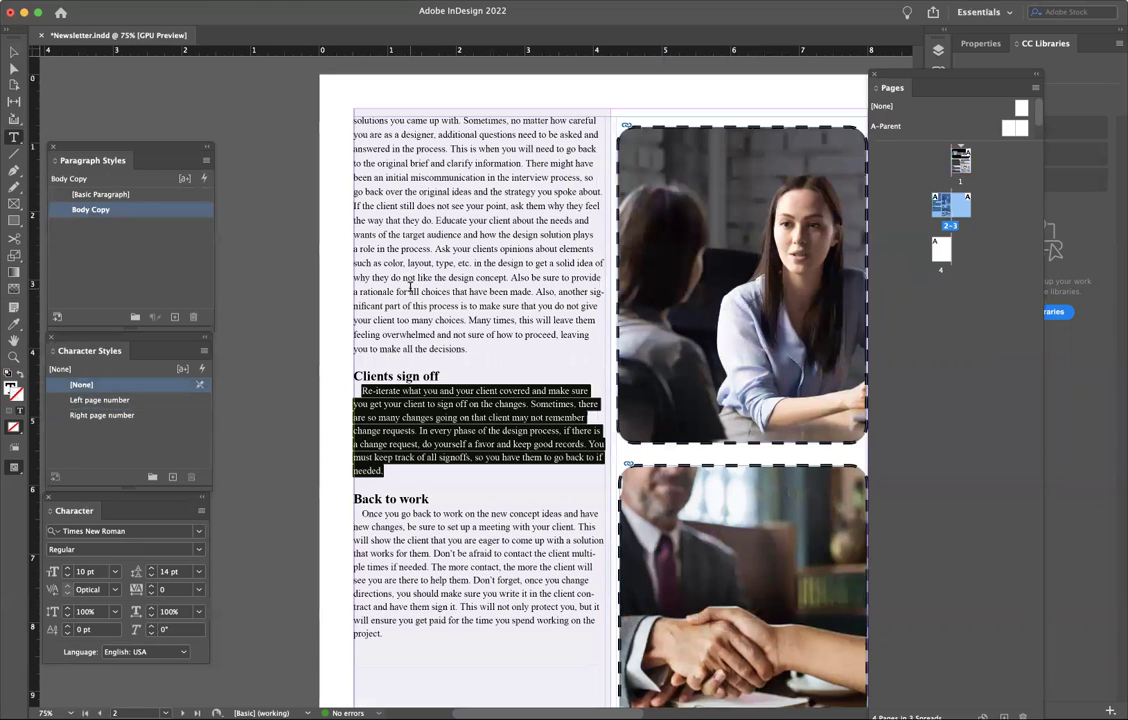
drag(480, 527, 363, 300)
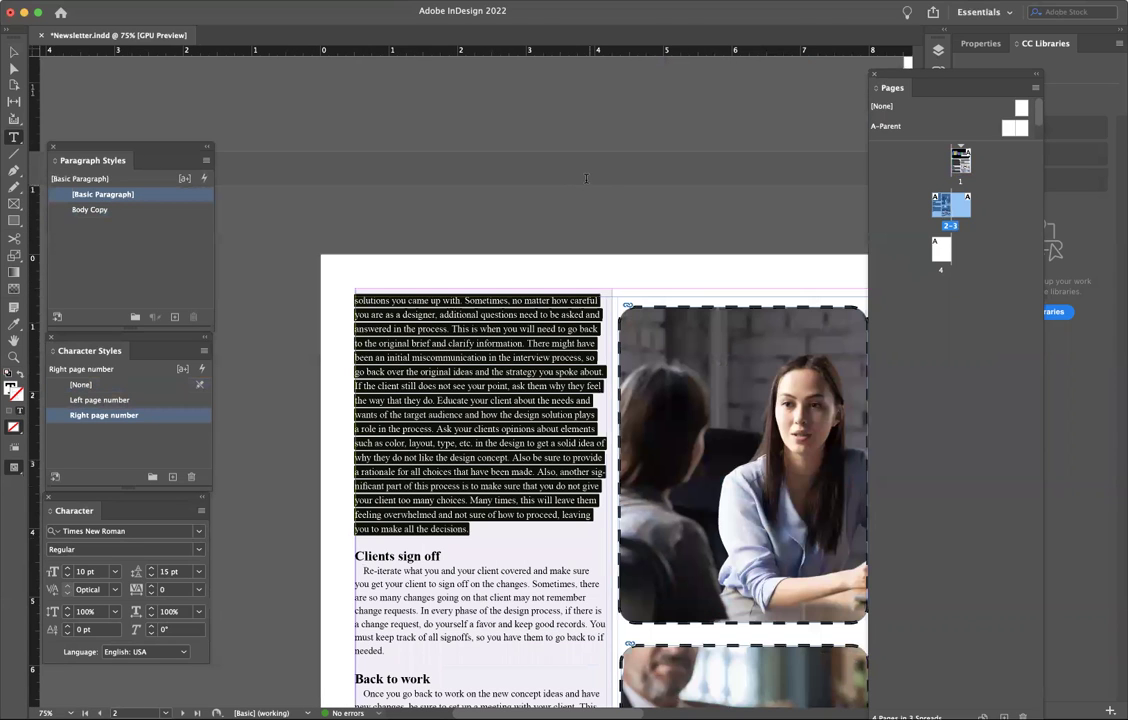
click(90, 210)
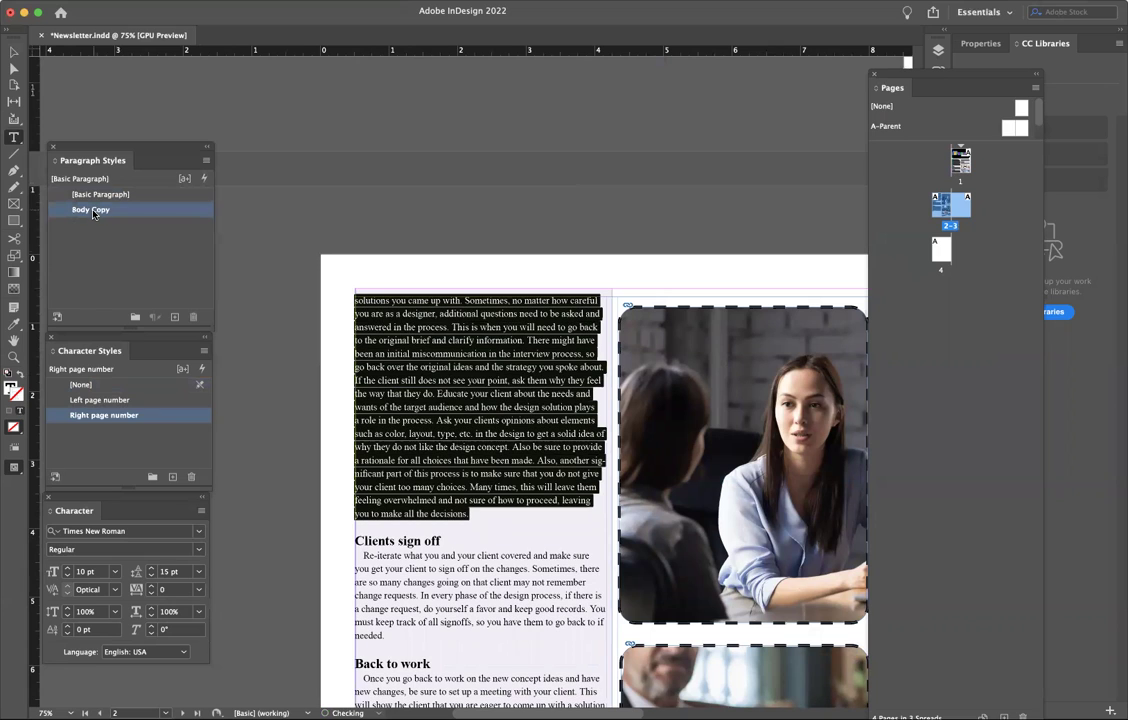
click(81, 384)
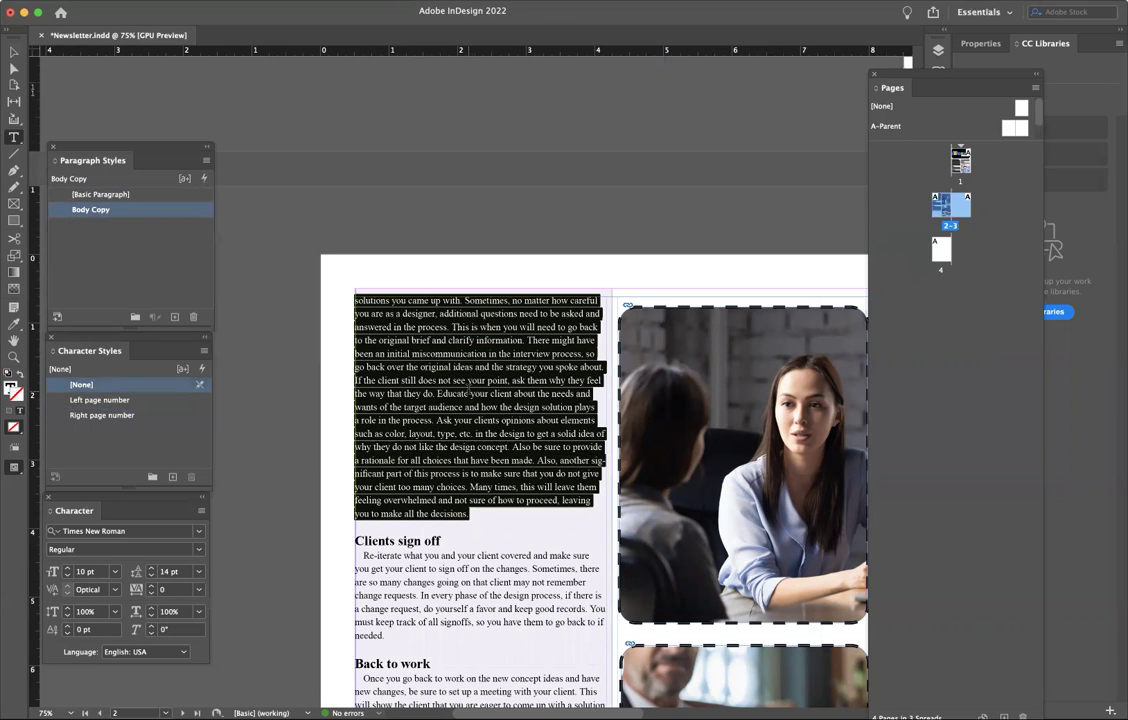
Step: Examine the formatting of the body text in both columns of page 1
scroll(522, 250, up, 2)
scroll(522, 250, right, 2)
scroll(522, 250, up, 8)
scroll(522, 250, left, 7)
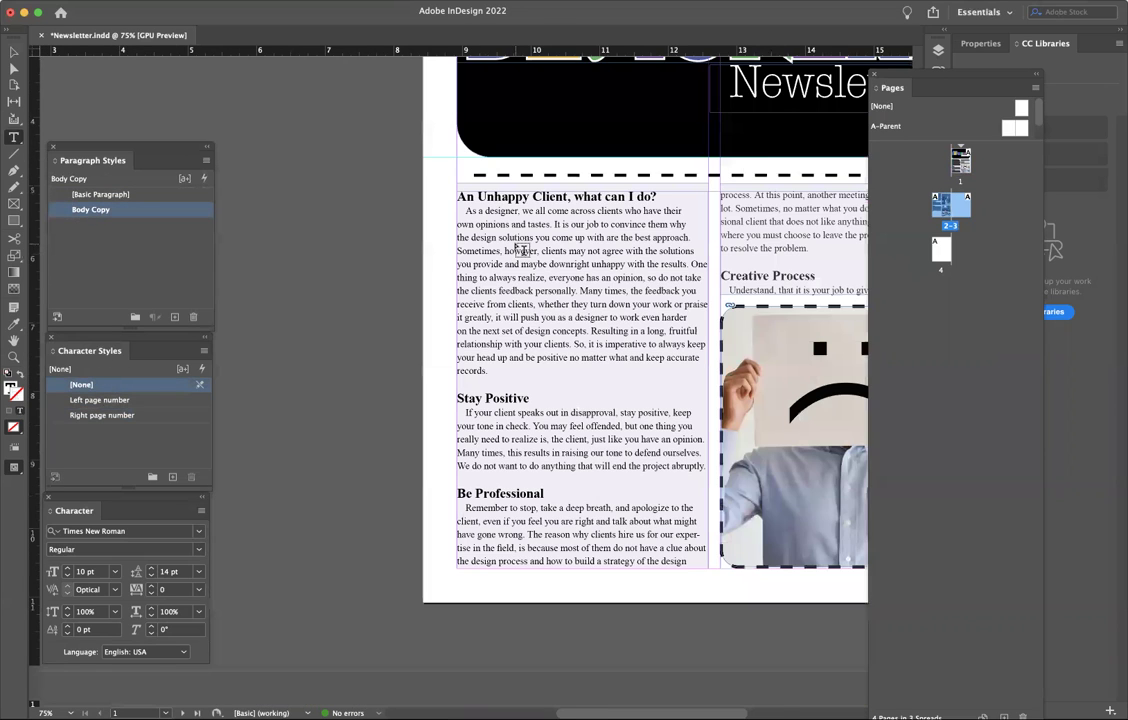
scroll(520, 250, right, 3)
scroll(520, 250, up, 1)
click(618, 351)
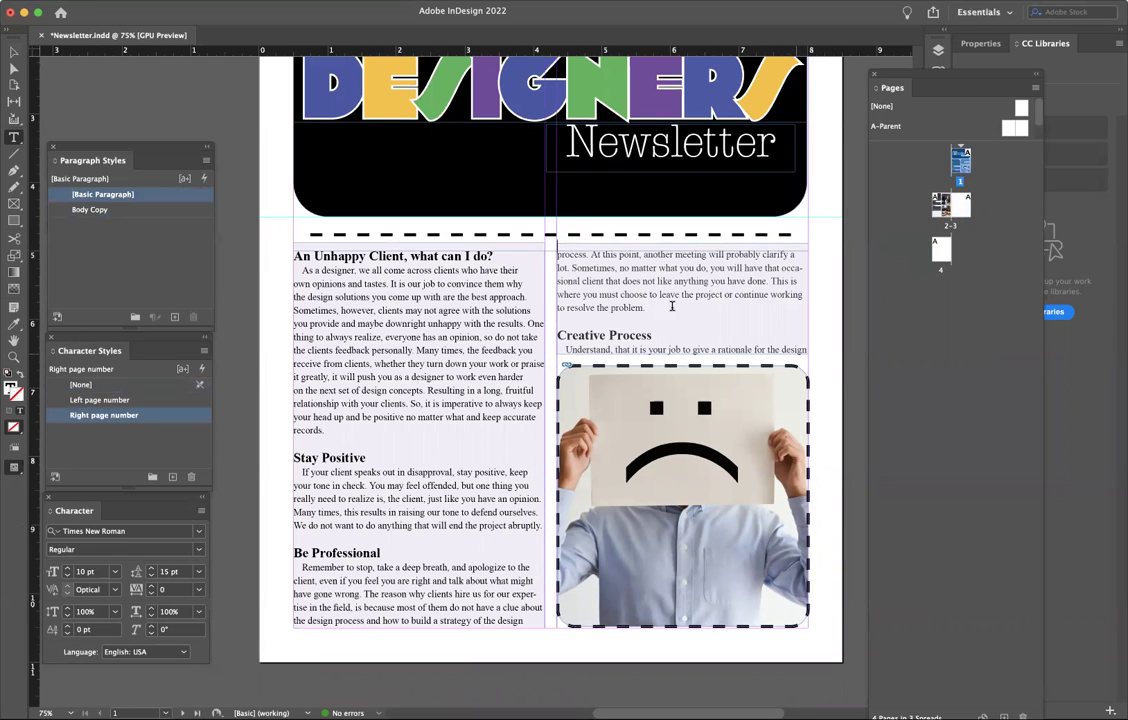
scroll(522, 300, down, 1)
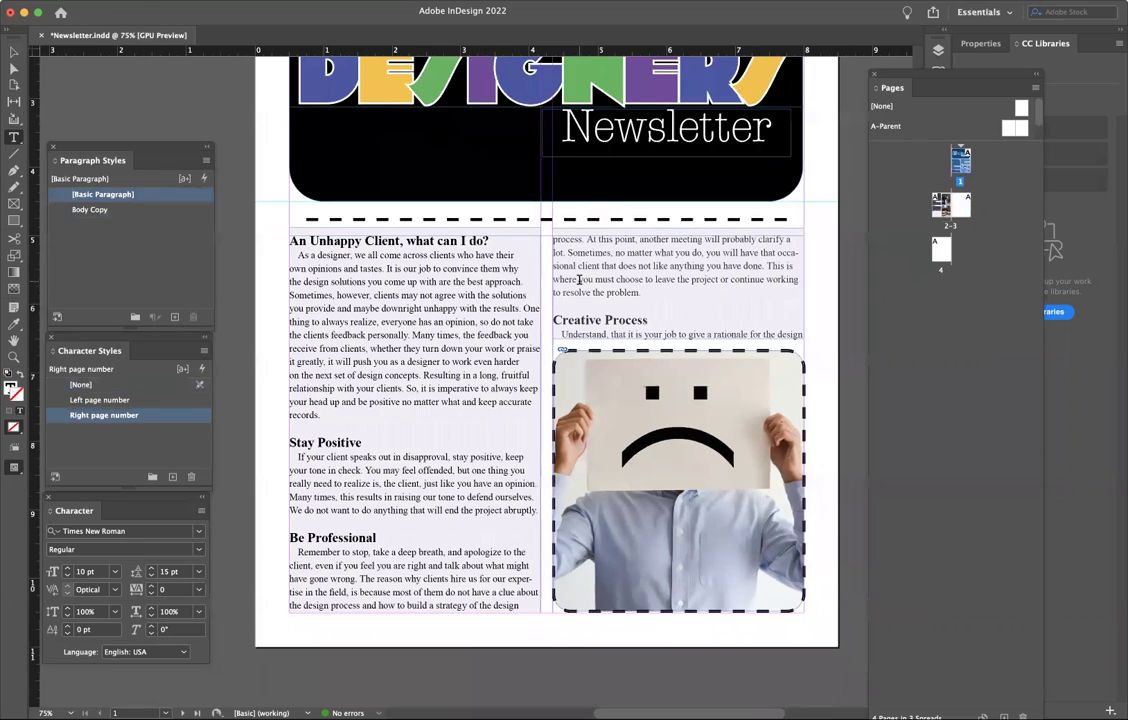
scroll(522, 300, down, 5)
scroll(490, 292, up, 2)
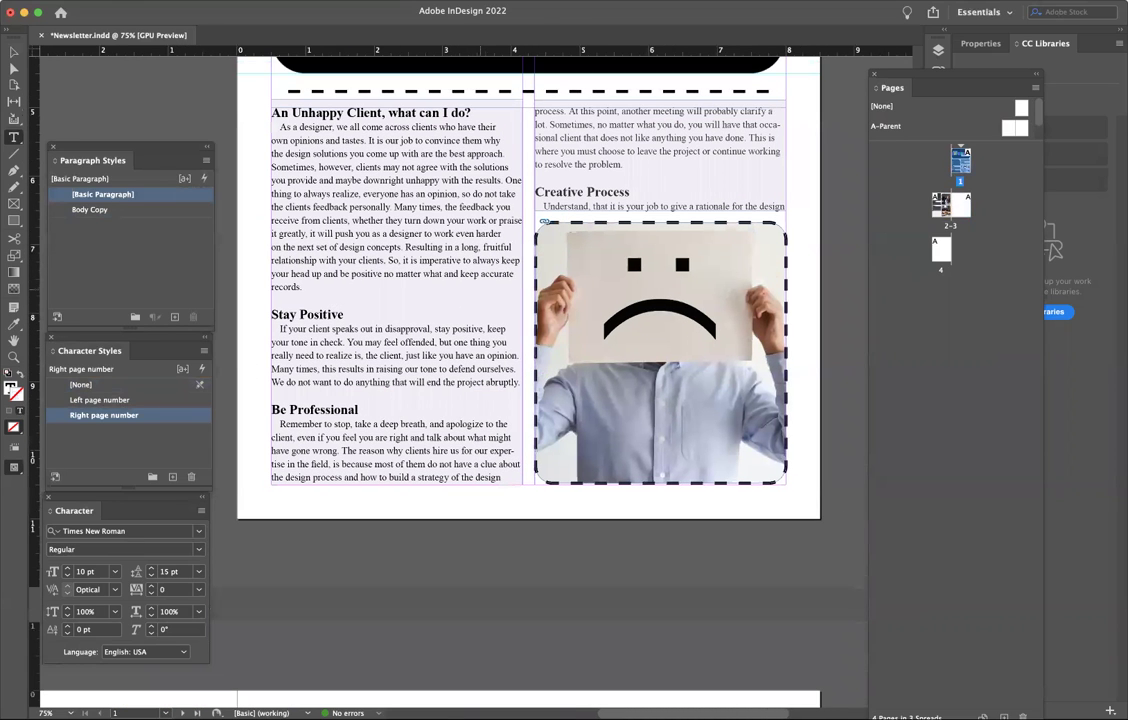
click(14, 51)
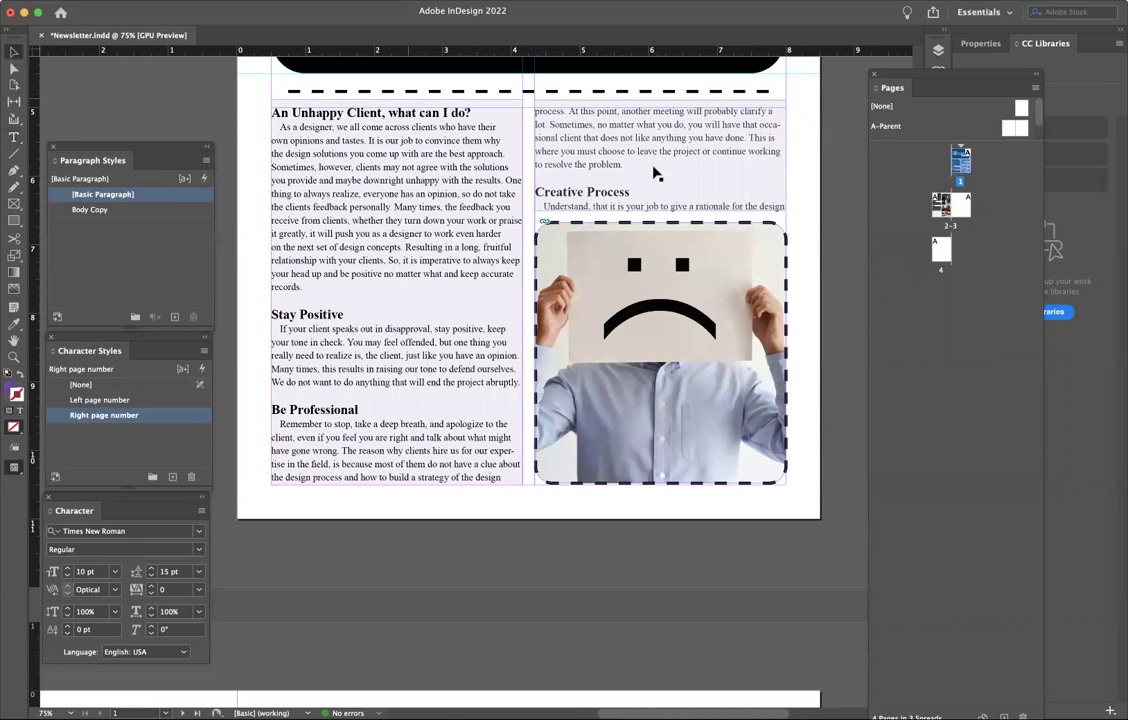
click(14, 137)
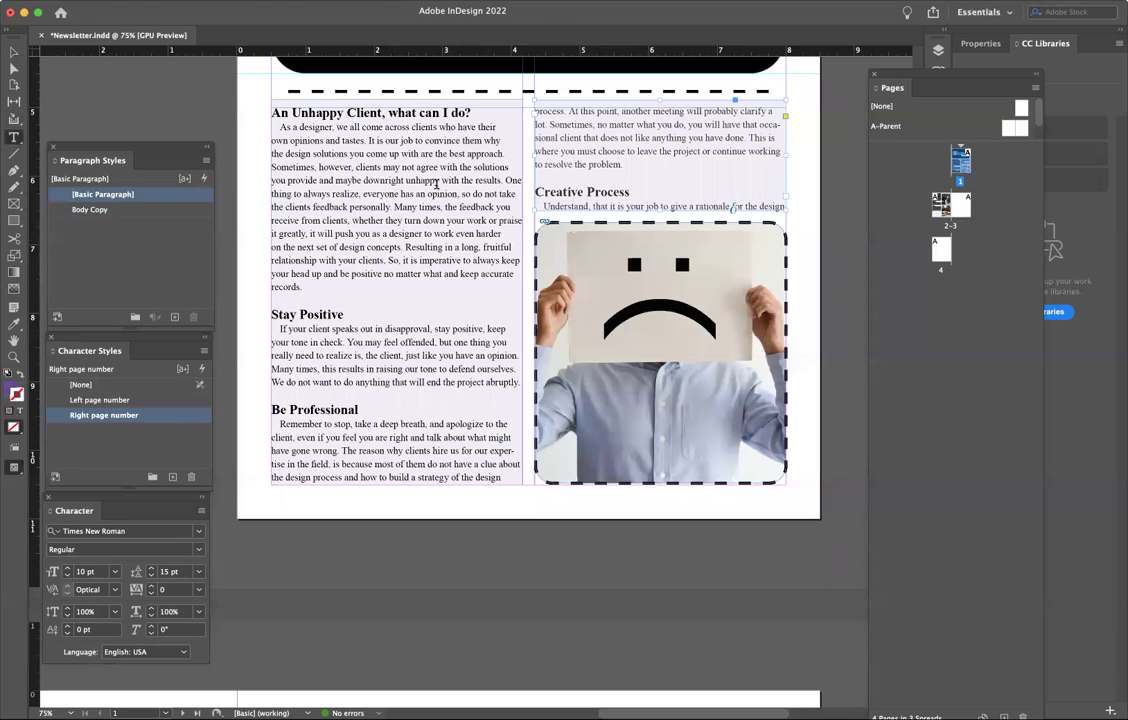
click(811, 203)
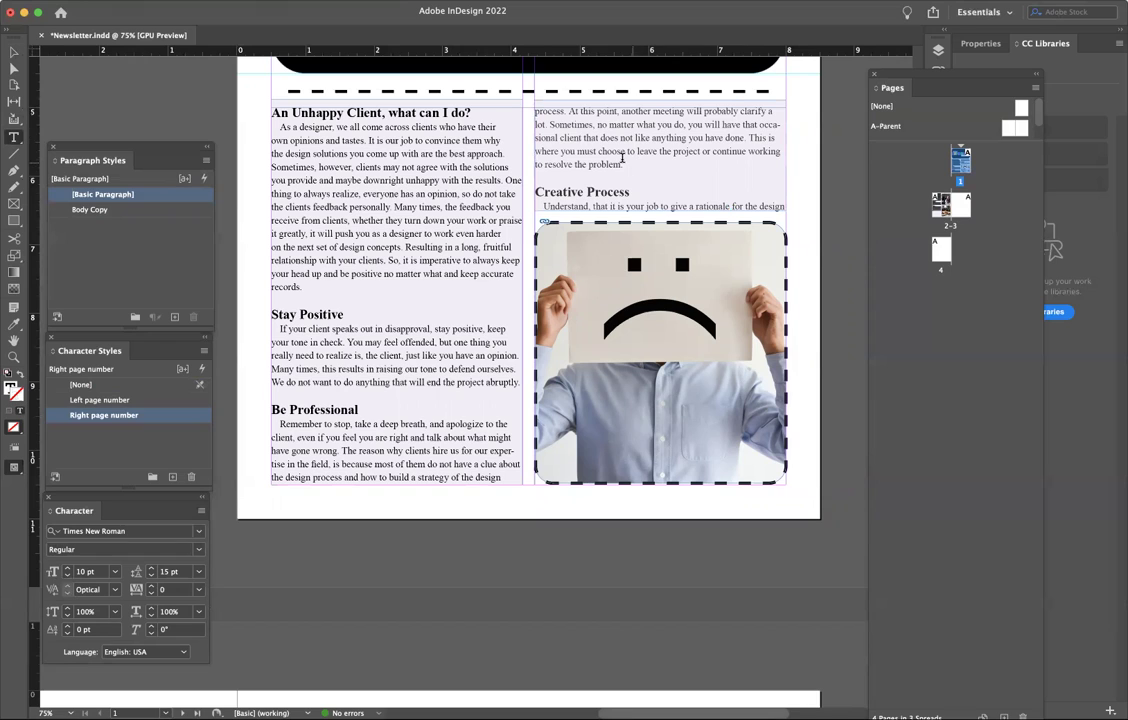
click(12, 53)
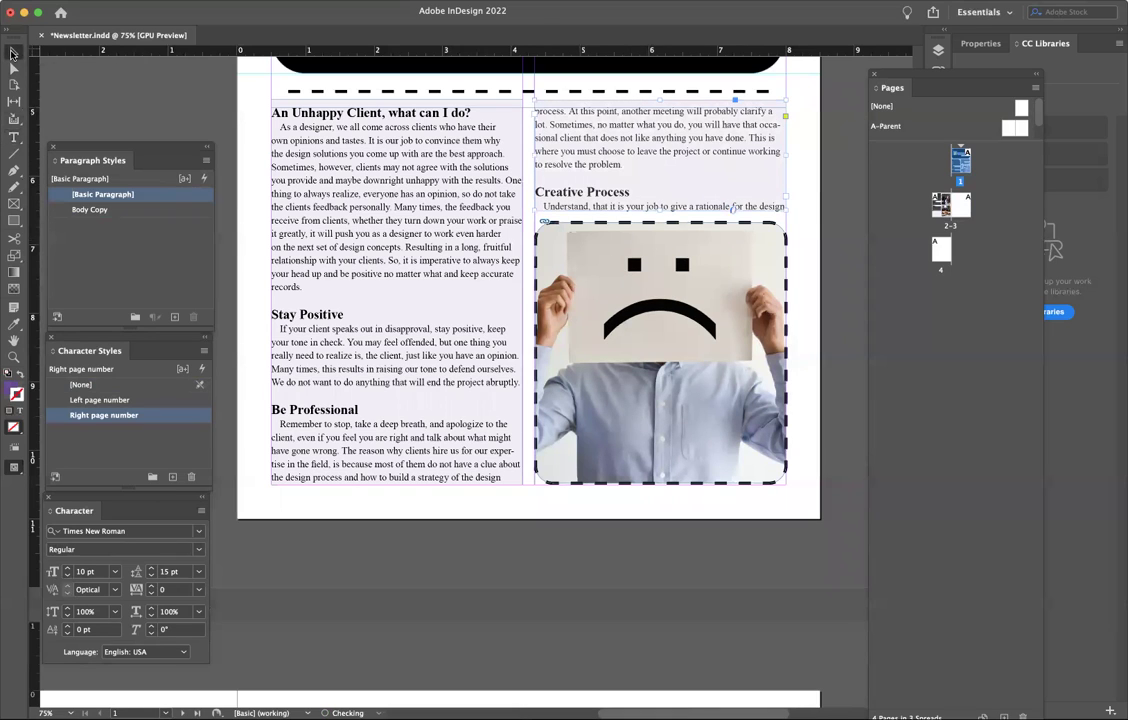
key(super+shift+a)
Step: Set the character style to None for the body text above the Creative Process heading on page 1
click(13, 137)
click(540, 115)
drag(537, 112, 631, 175)
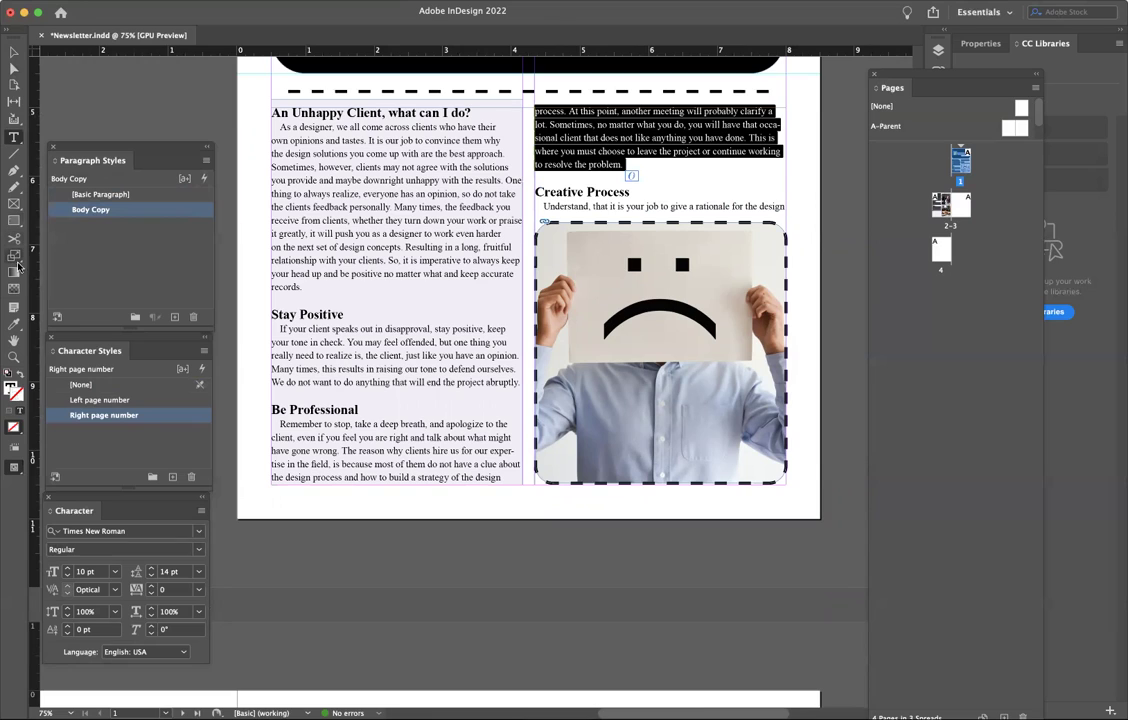
click(99, 385)
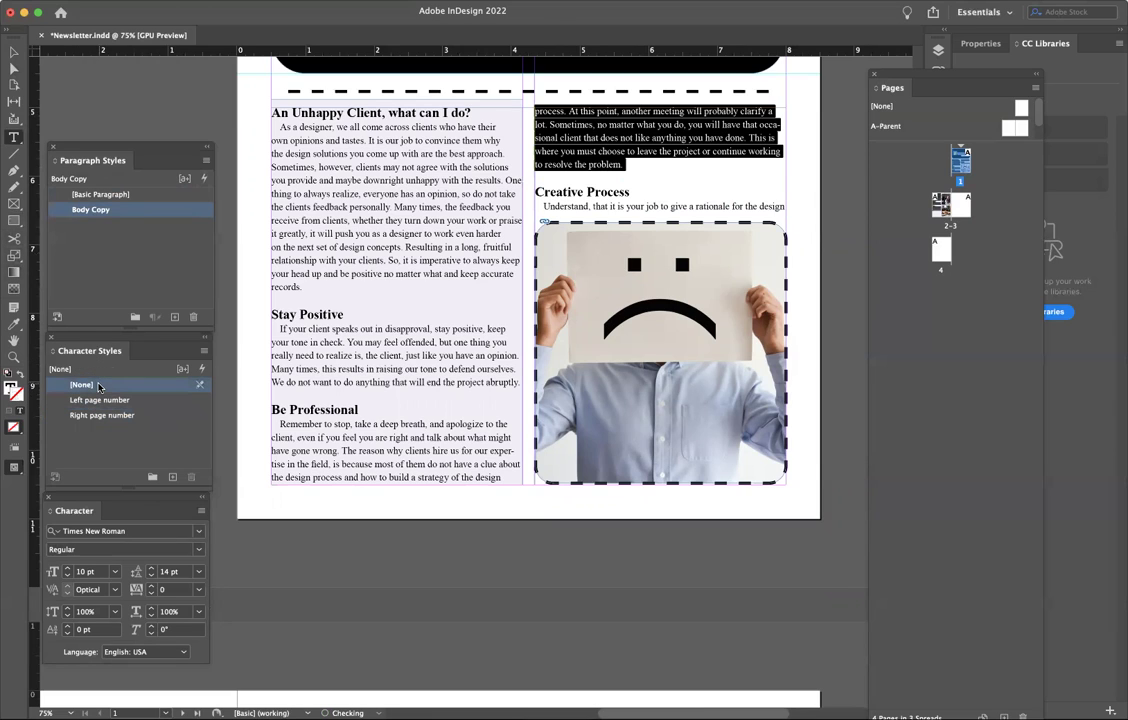
Step: Set the character style of the line under the Creative Process heading to None
triple_click(561, 205)
click(100, 414)
click(122, 385)
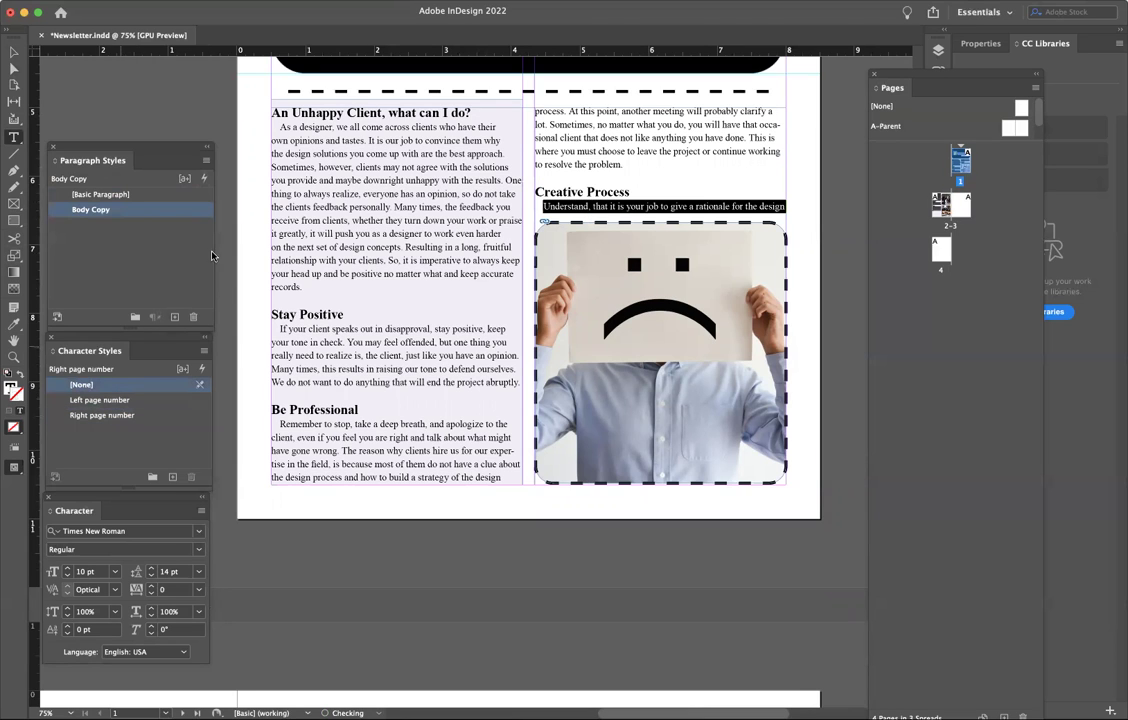
click(543, 206)
Step: Create a character style named Subhead from the "An Unhappy Client, what can I do?" heading, apply it there, and check its basic character formats
scroll(437, 301, up, 5)
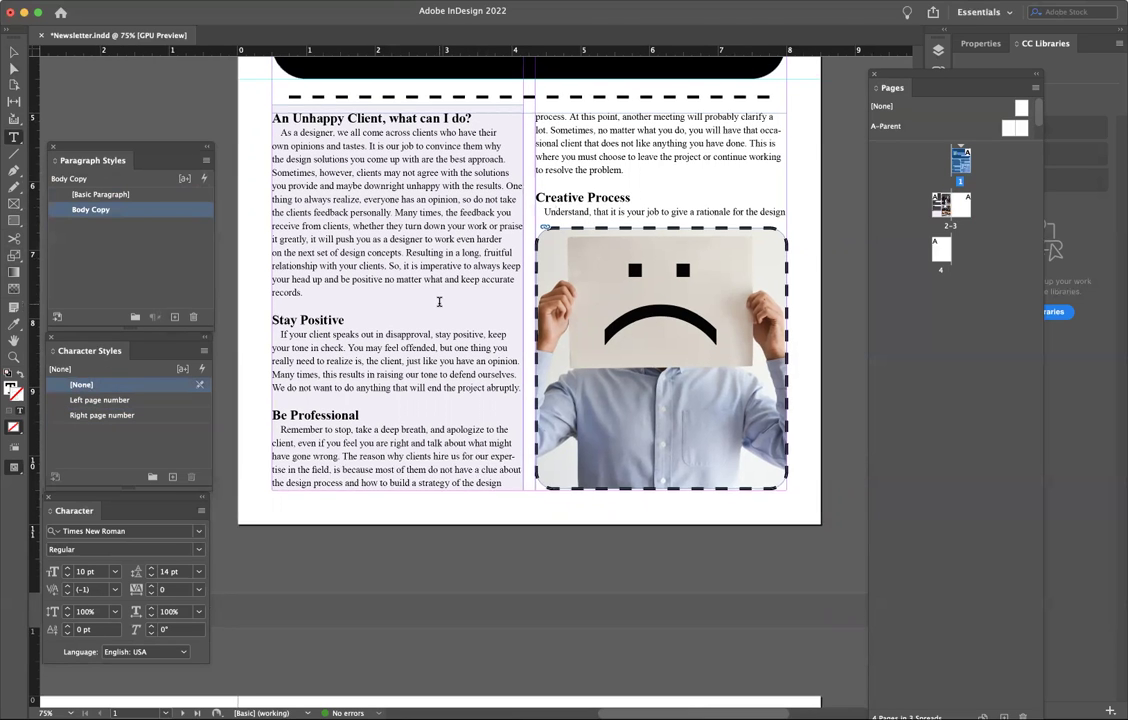
triple_click(396, 237)
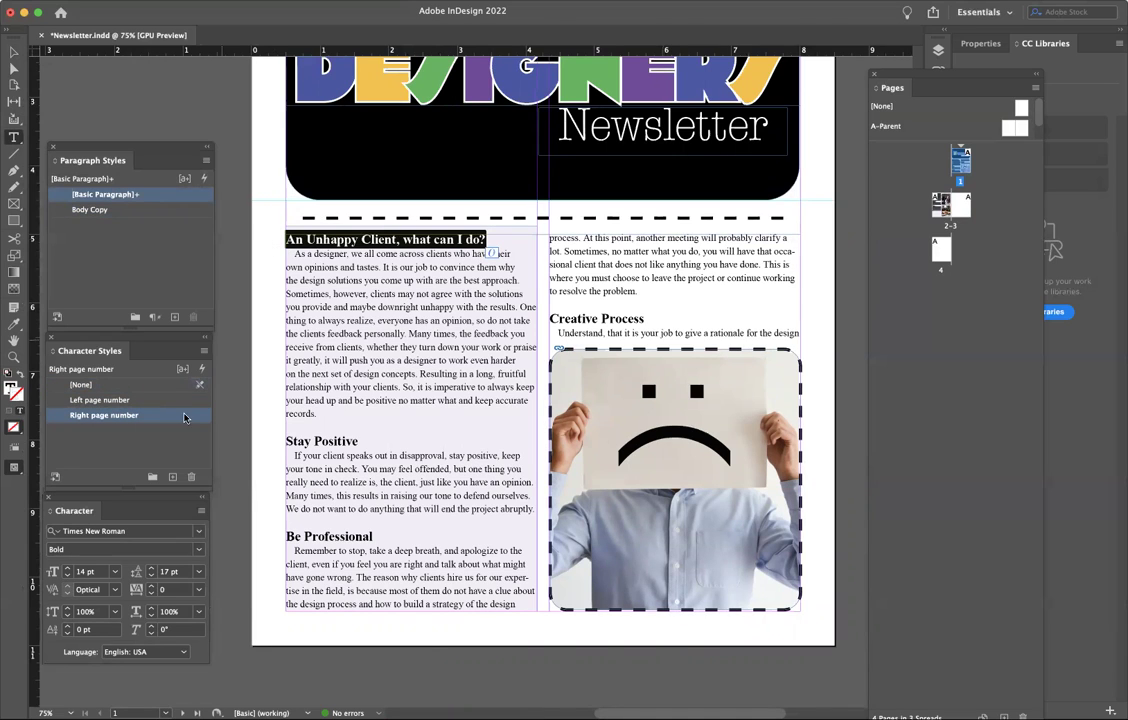
click(172, 477)
click(105, 433)
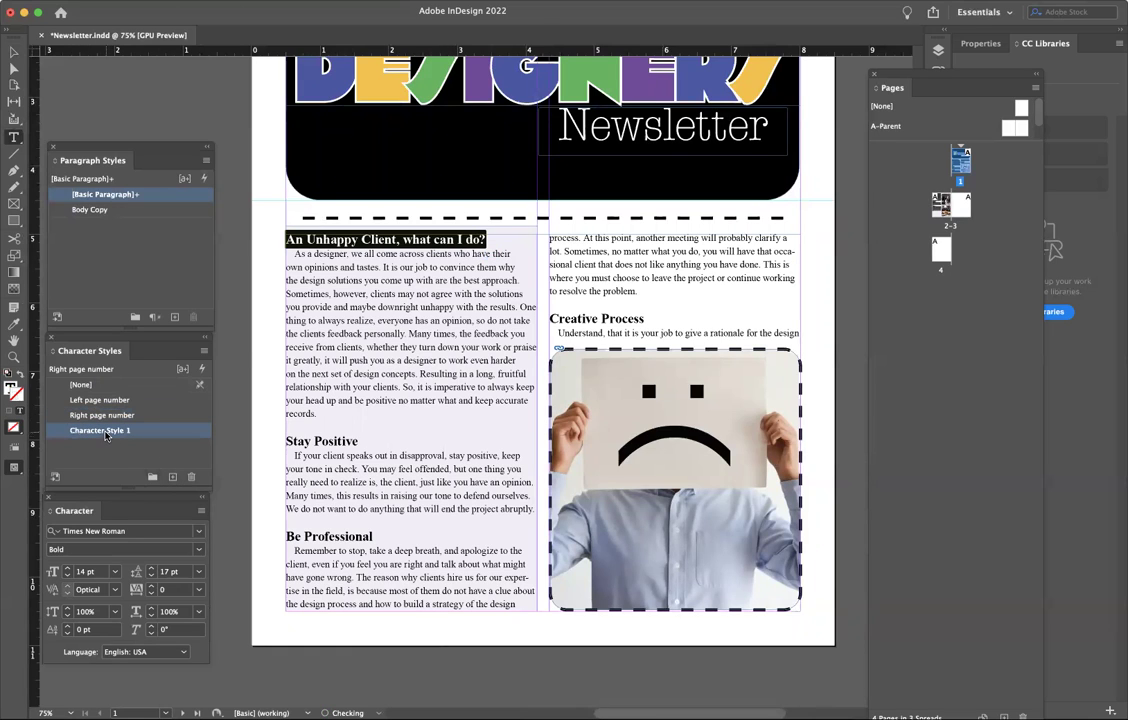
double_click(105, 431)
text(Subhead)
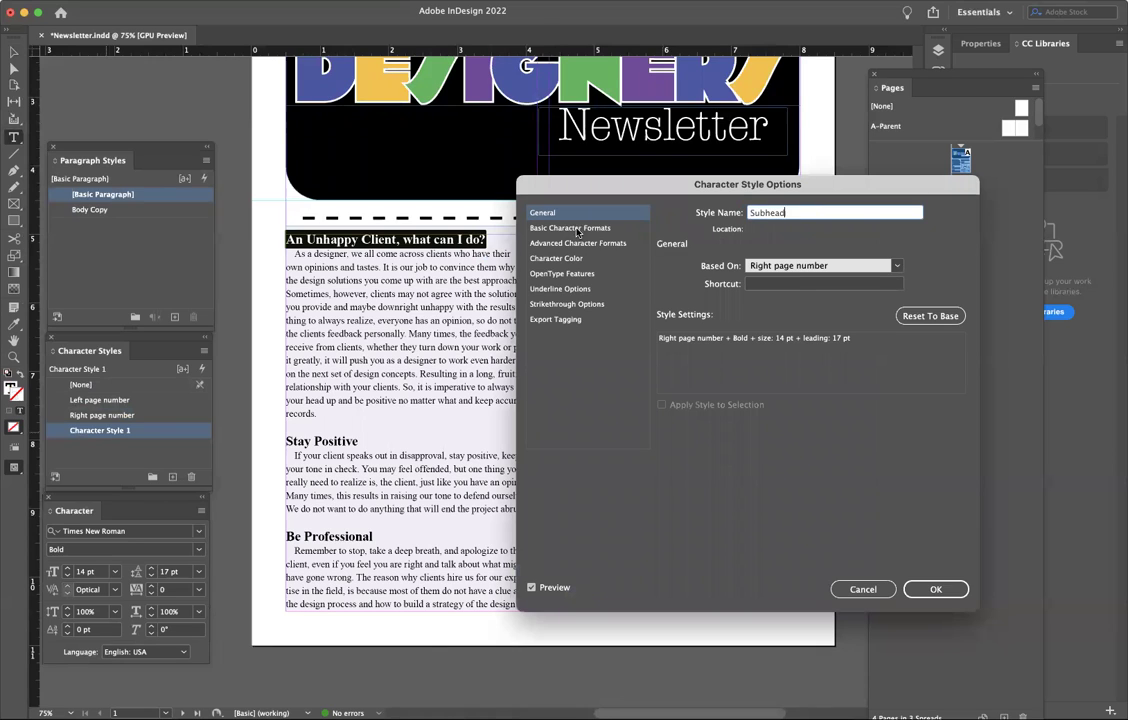
click(577, 231)
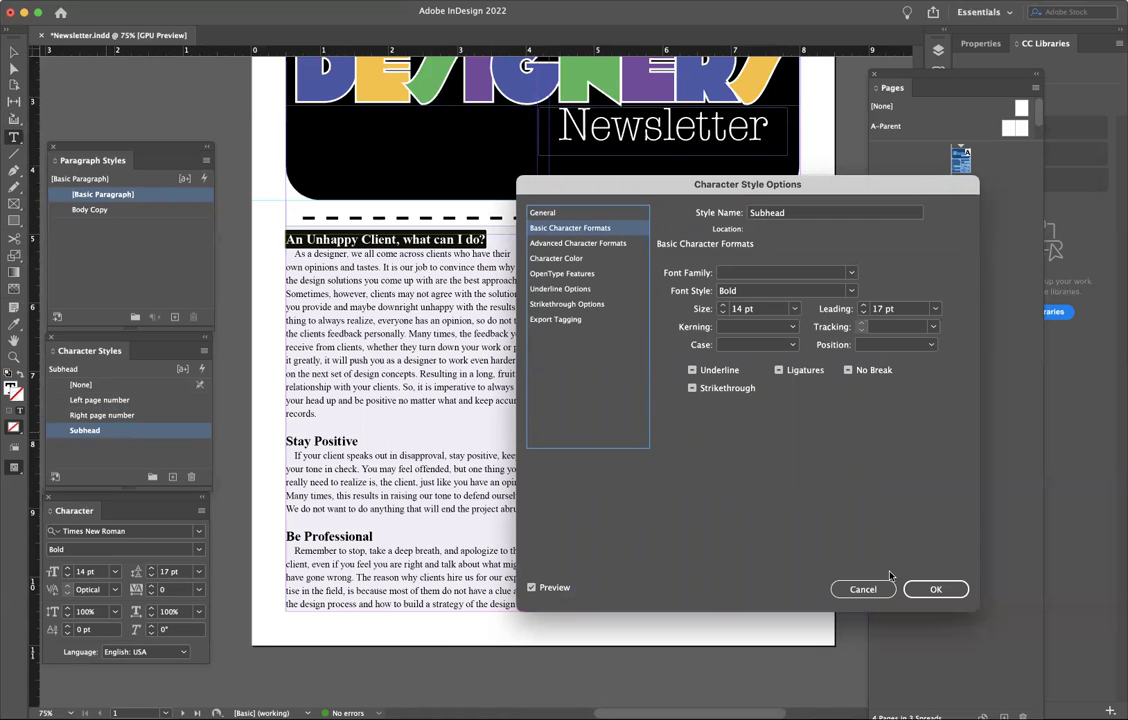
click(935, 589)
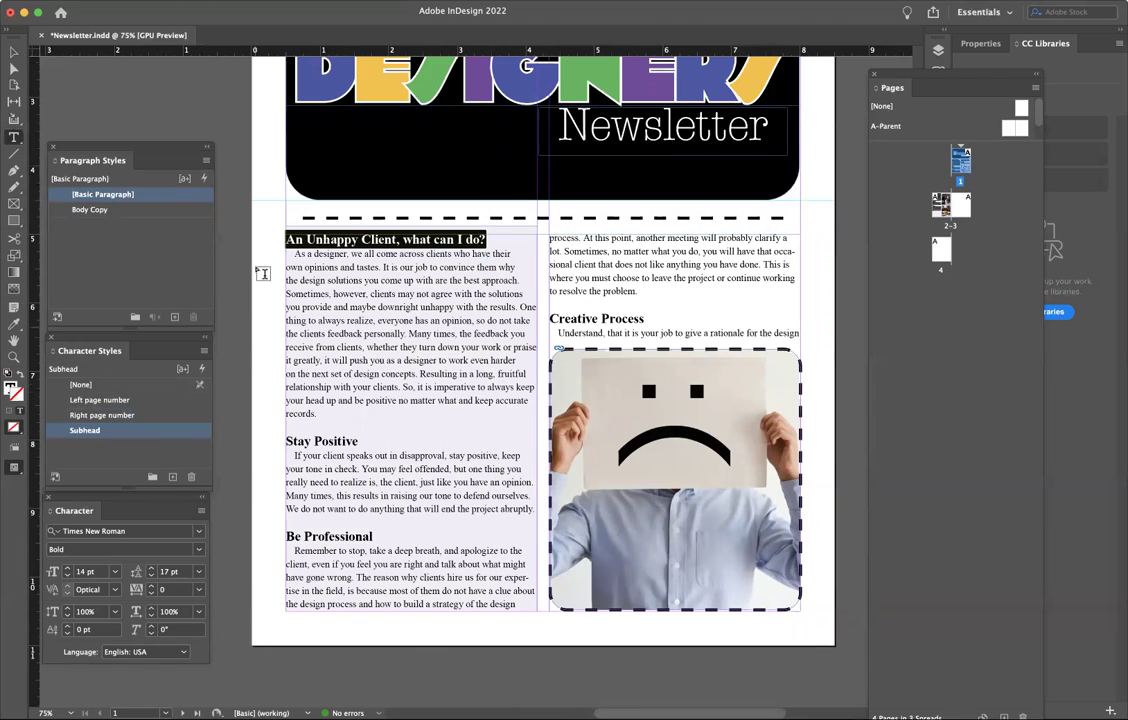
Step: Apply the Subhead character style to the Stay Positive, Be Professional and Creative Process headings on page 1
drag(357, 441, 285, 441)
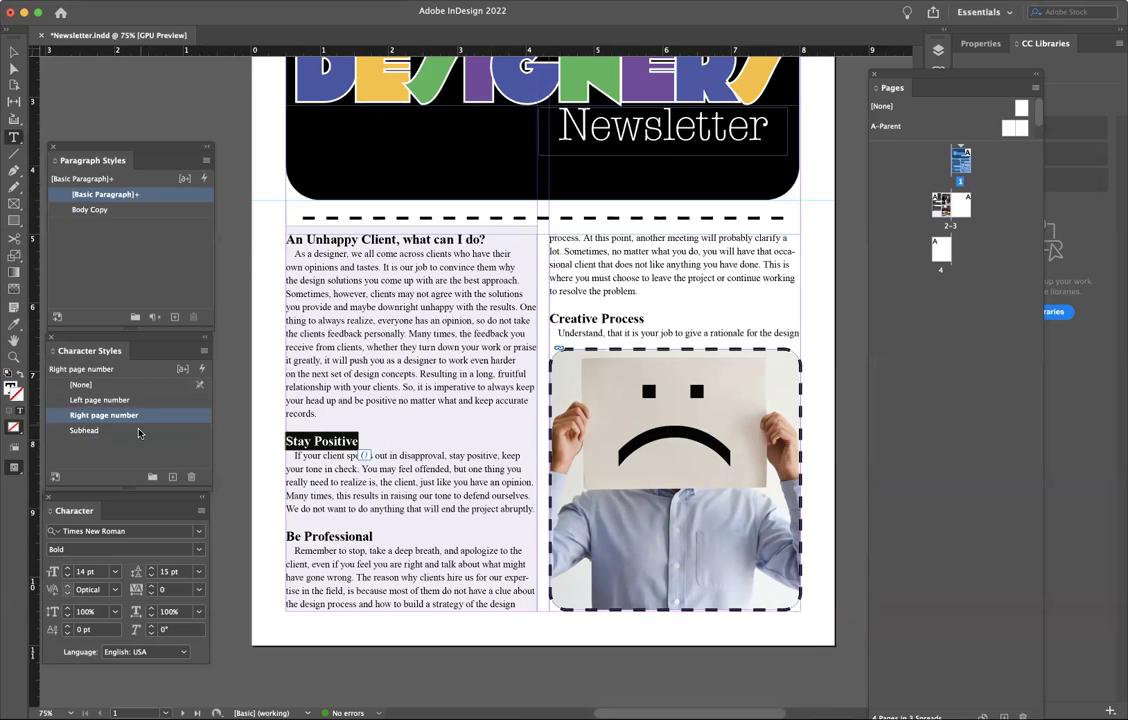
click(139, 431)
drag(372, 538, 285, 539)
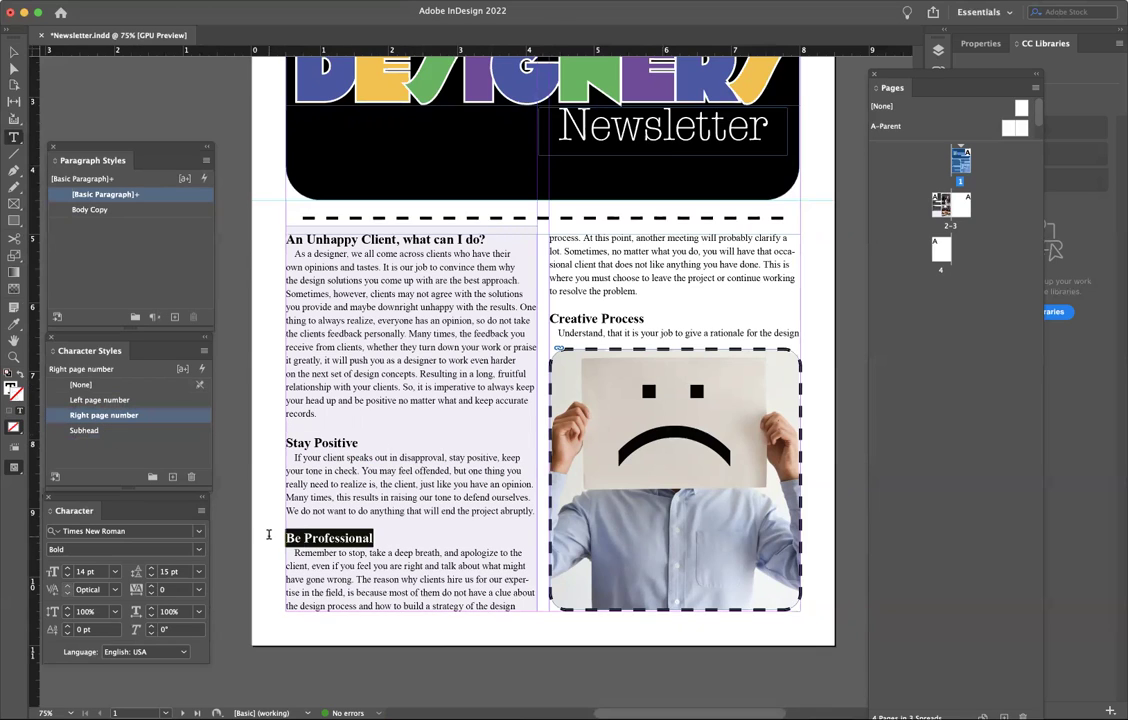
click(120, 432)
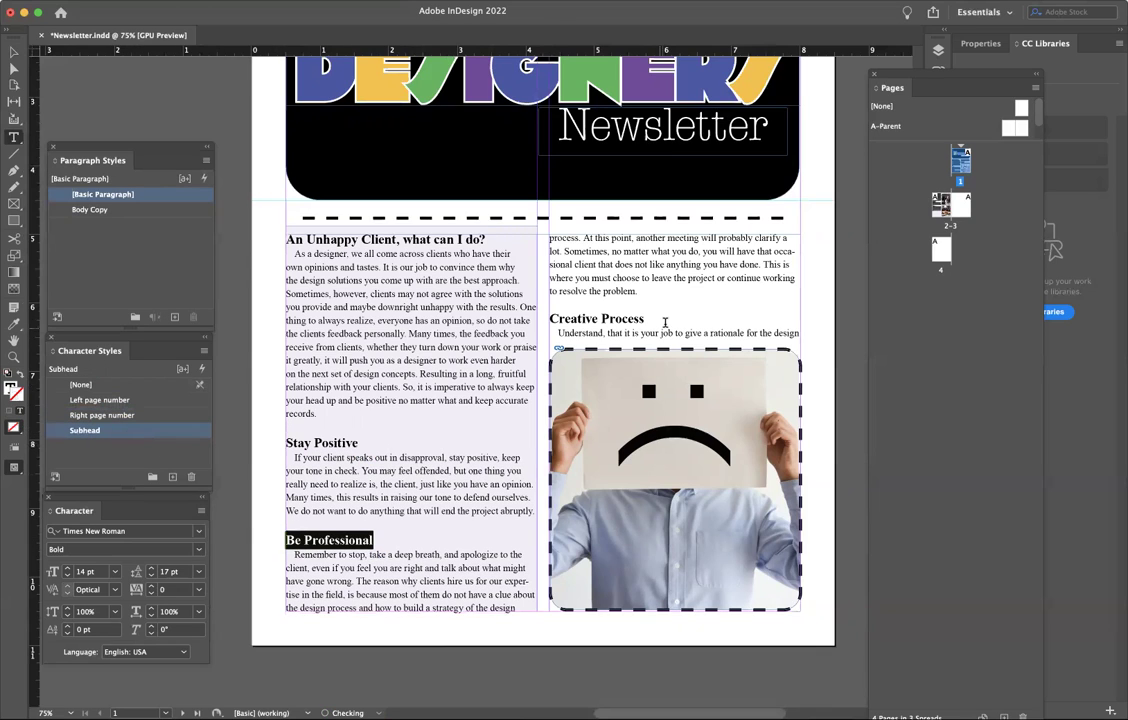
drag(645, 319, 549, 319)
click(131, 430)
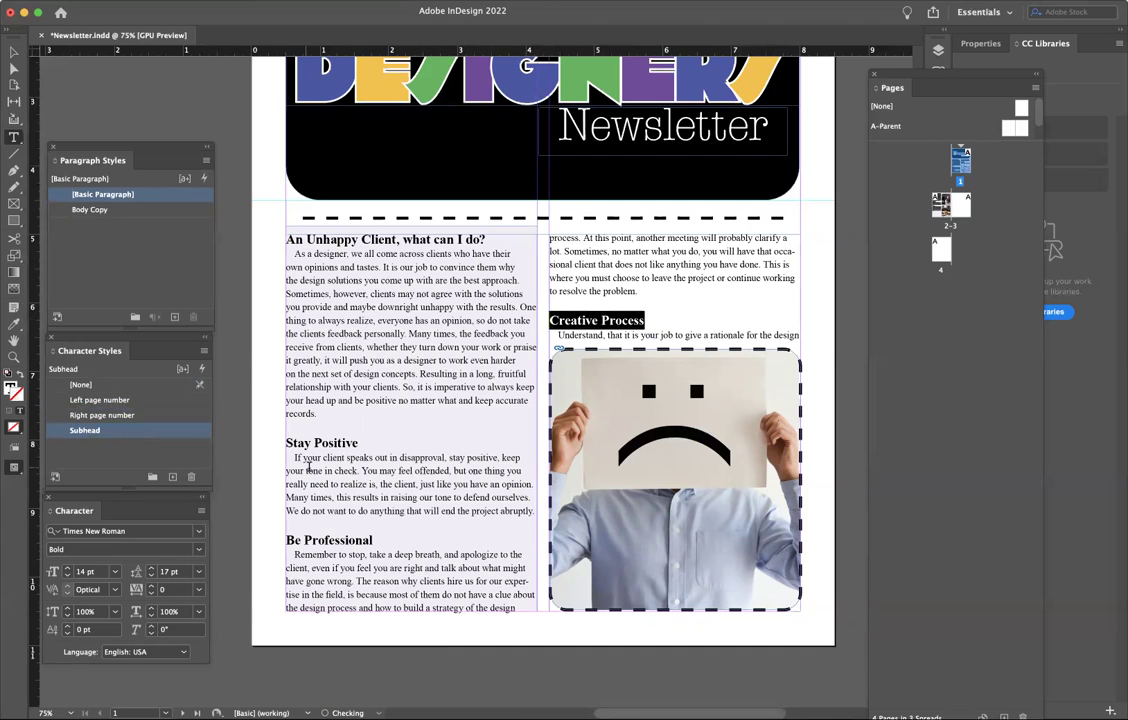
Step: Apply the Subhead character style to the Clients sign off and Back to work headings on page 2
scroll(309, 466, down, 5)
scroll(309, 466, left, 4)
scroll(309, 466, down, 10)
scroll(309, 466, left, 4)
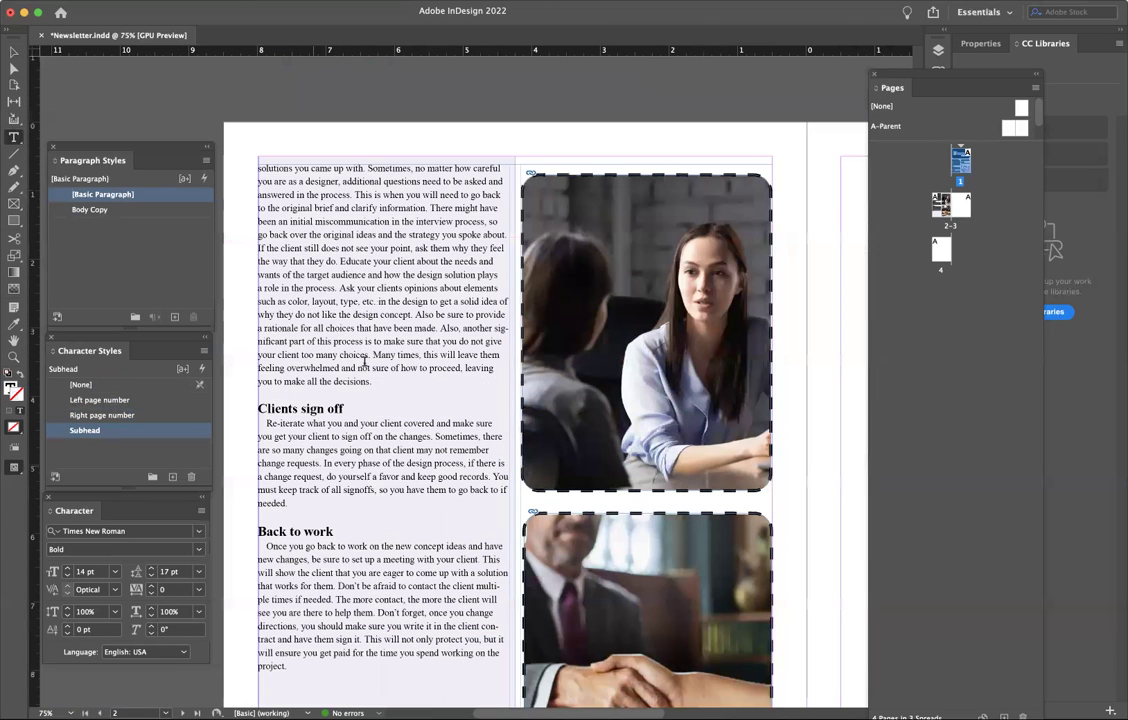
scroll(363, 362, down, 3)
scroll(363, 362, left, 2)
drag(371, 360, 285, 360)
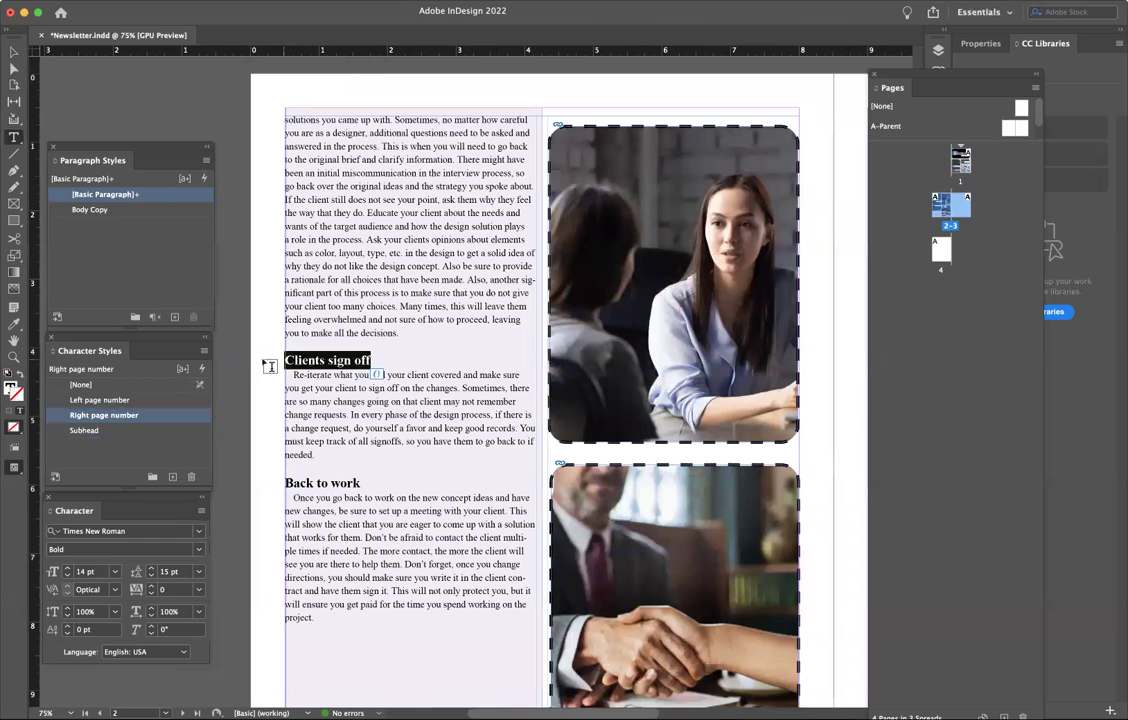
click(108, 431)
drag(366, 484, 285, 486)
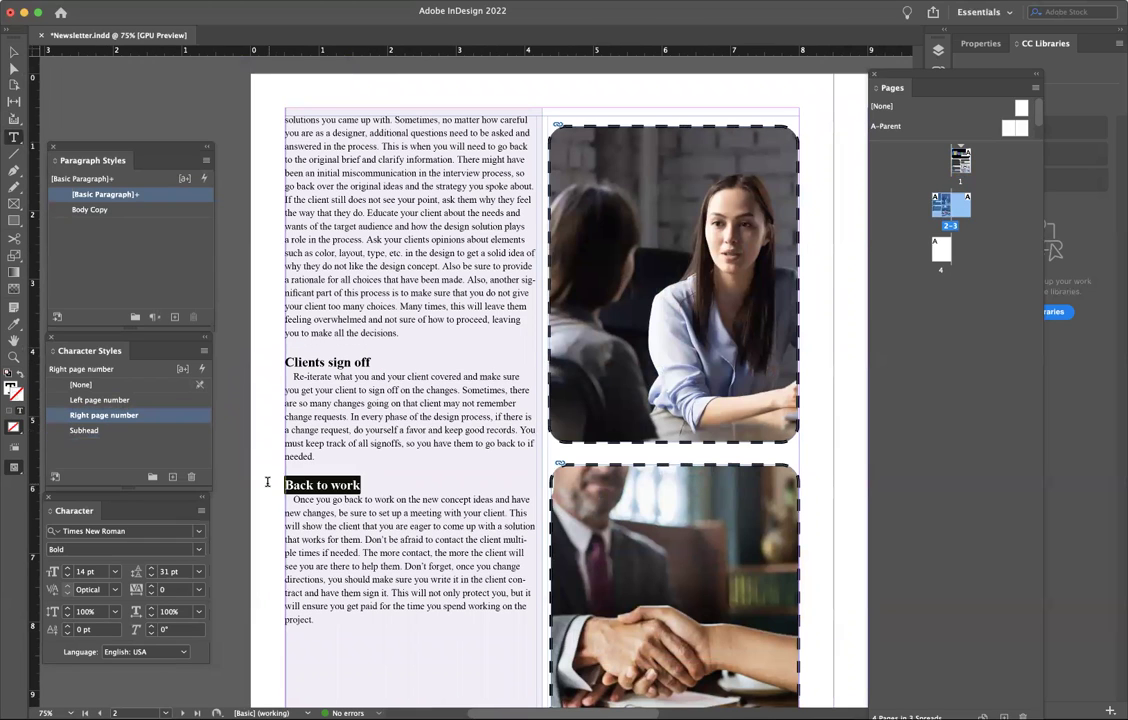
click(136, 431)
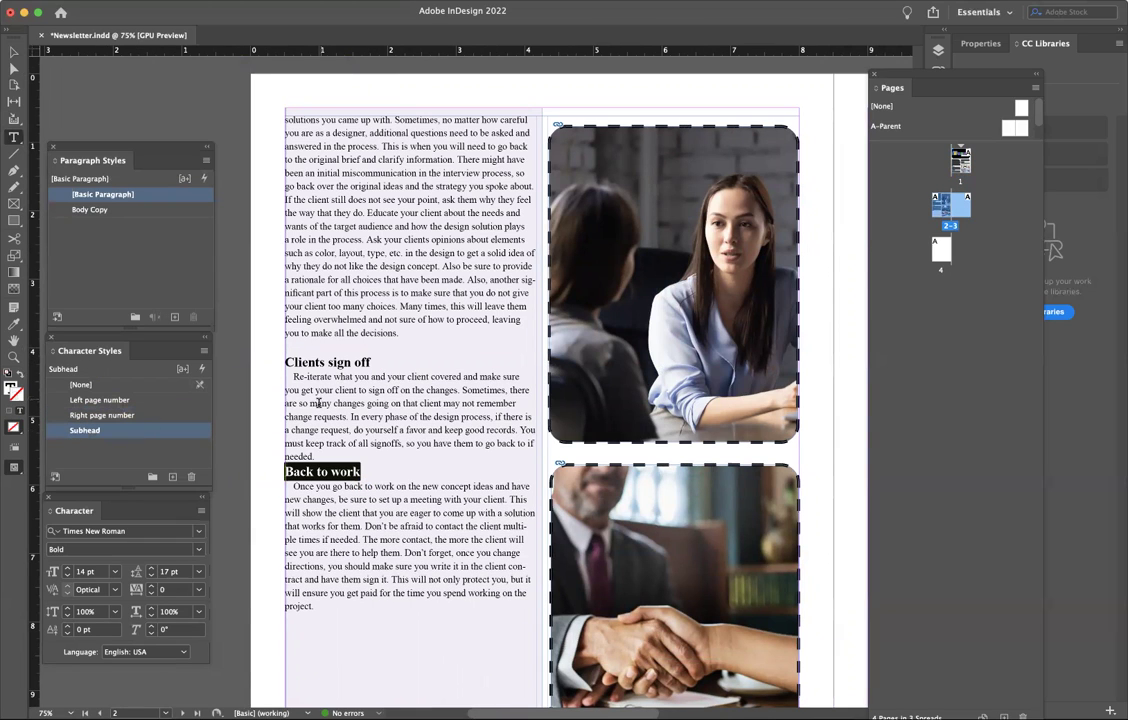
Step: Add an empty line between the Clients sign off paragraph and the Back to work heading on page 2
click(328, 455)
scroll(601, 342, up, 3)
scroll(601, 342, right, 1)
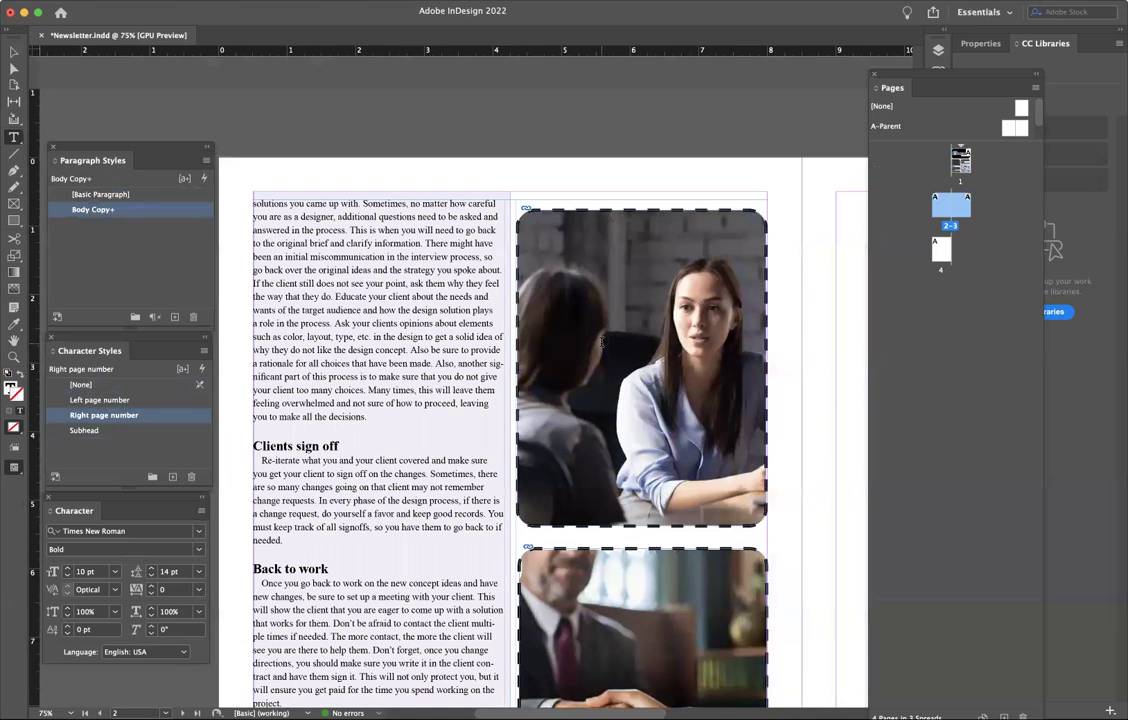
Step: Apply the Subhead character style to the entire "An Unhappy Client, what can I do?" heading and check the style of the Stay Positive heading
scroll(601, 342, up, 8)
scroll(601, 342, right, 3)
scroll(602, 342, up, 3)
scroll(602, 342, right, 3)
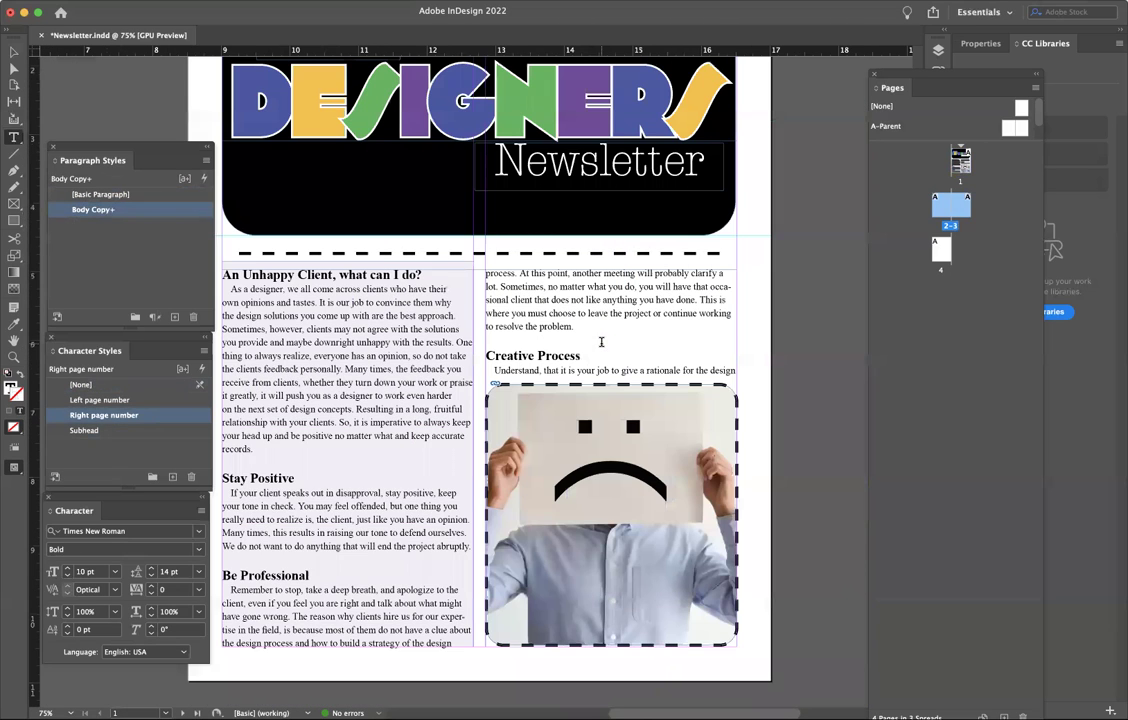
scroll(534, 307, down, 1)
scroll(534, 307, left, 2)
scroll(446, 241, up, 2)
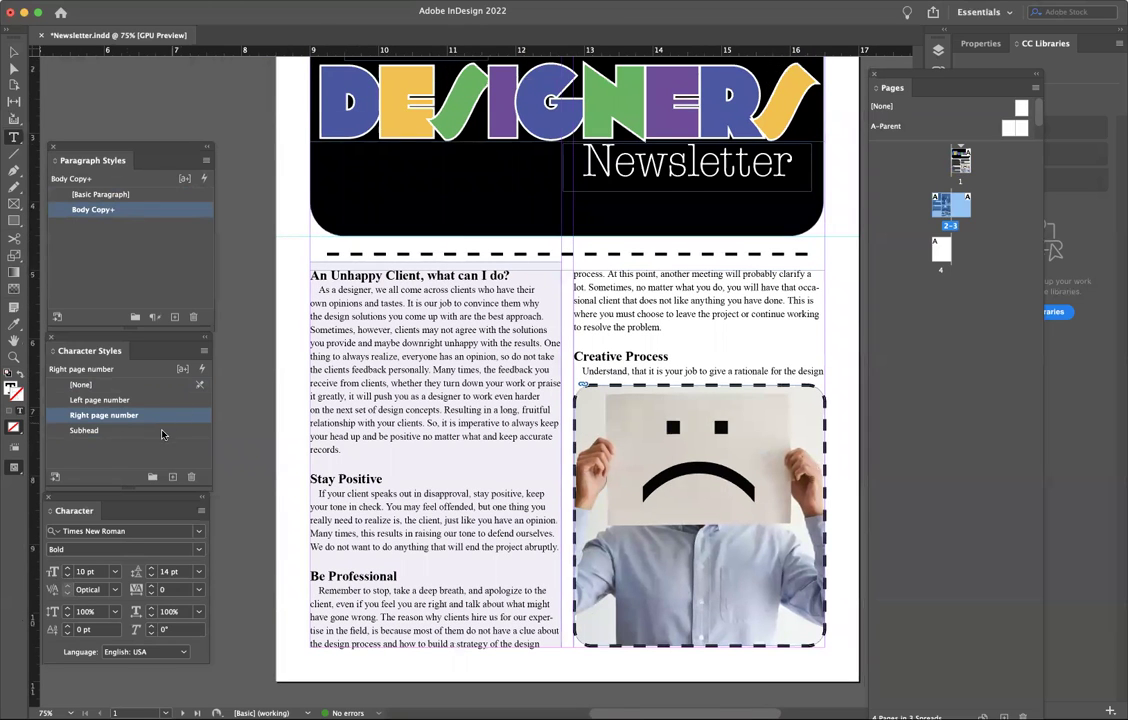
triple_click(503, 275)
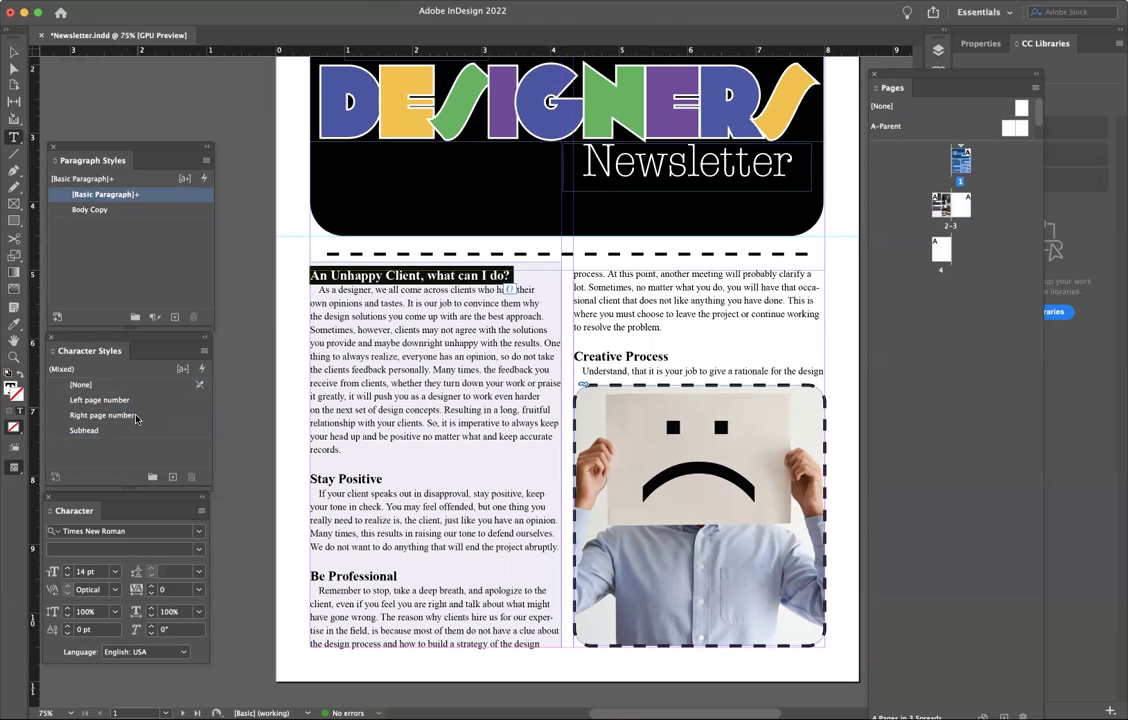
click(133, 431)
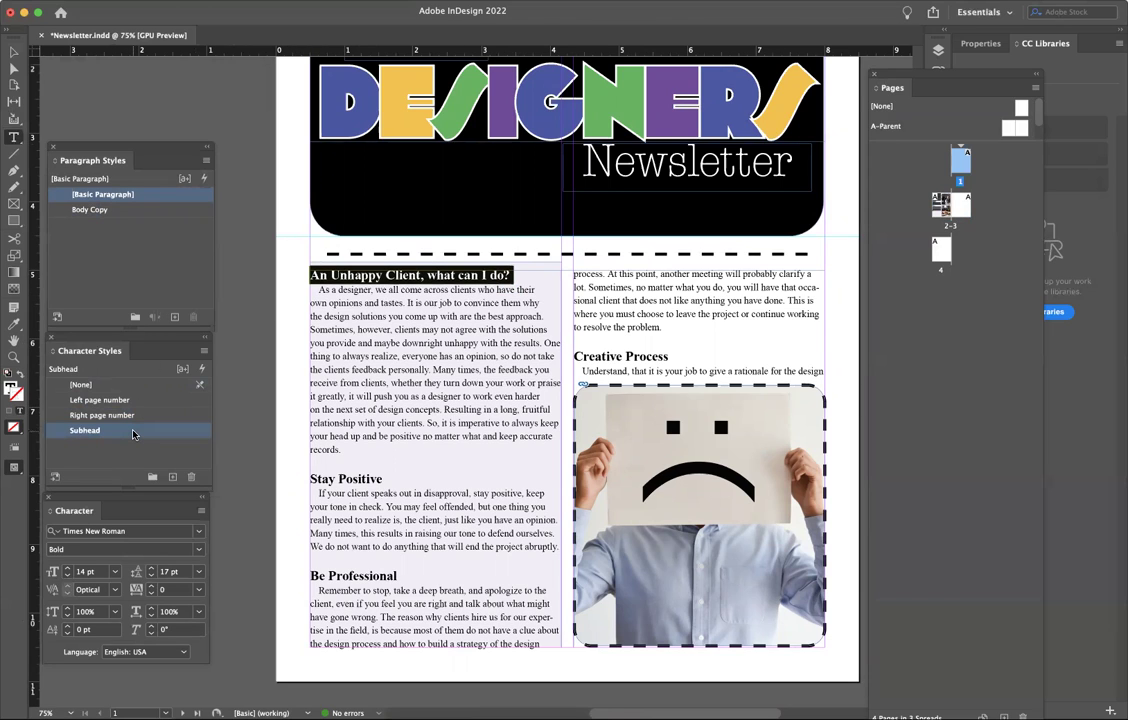
click(449, 380)
triple_click(312, 479)
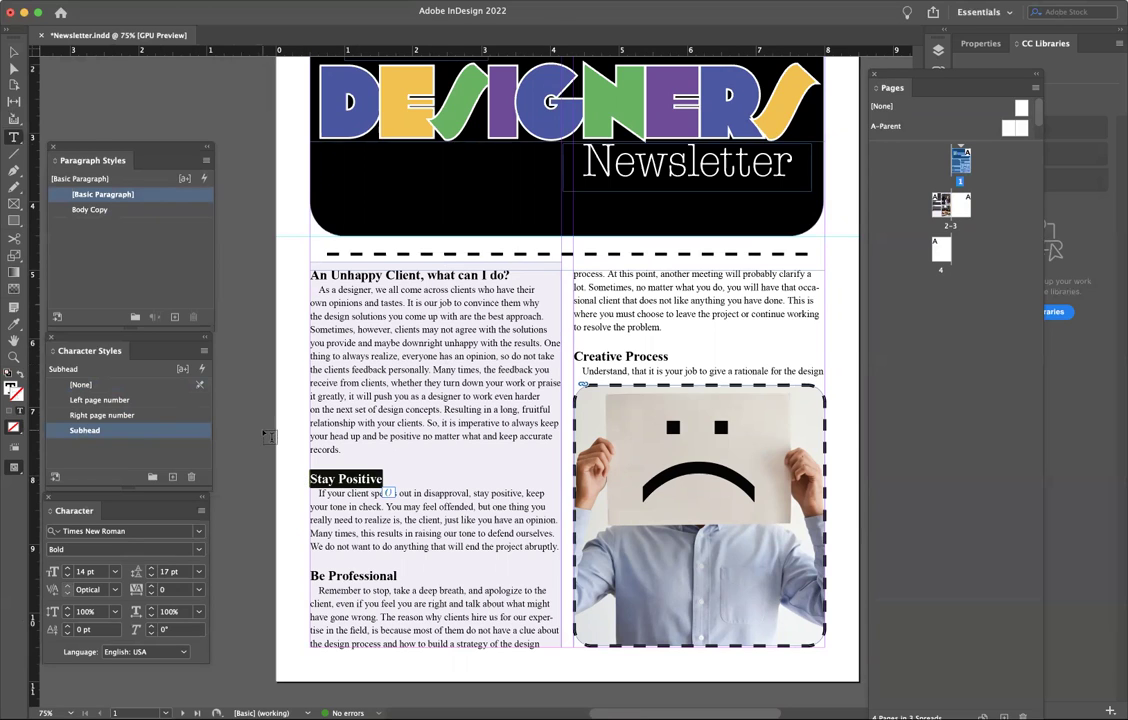
Step: With nothing selected, edit the Subhead character style, previewing its character color in cyan and red before setting it to [Black]
click(14, 51)
click(228, 330)
double_click(166, 431)
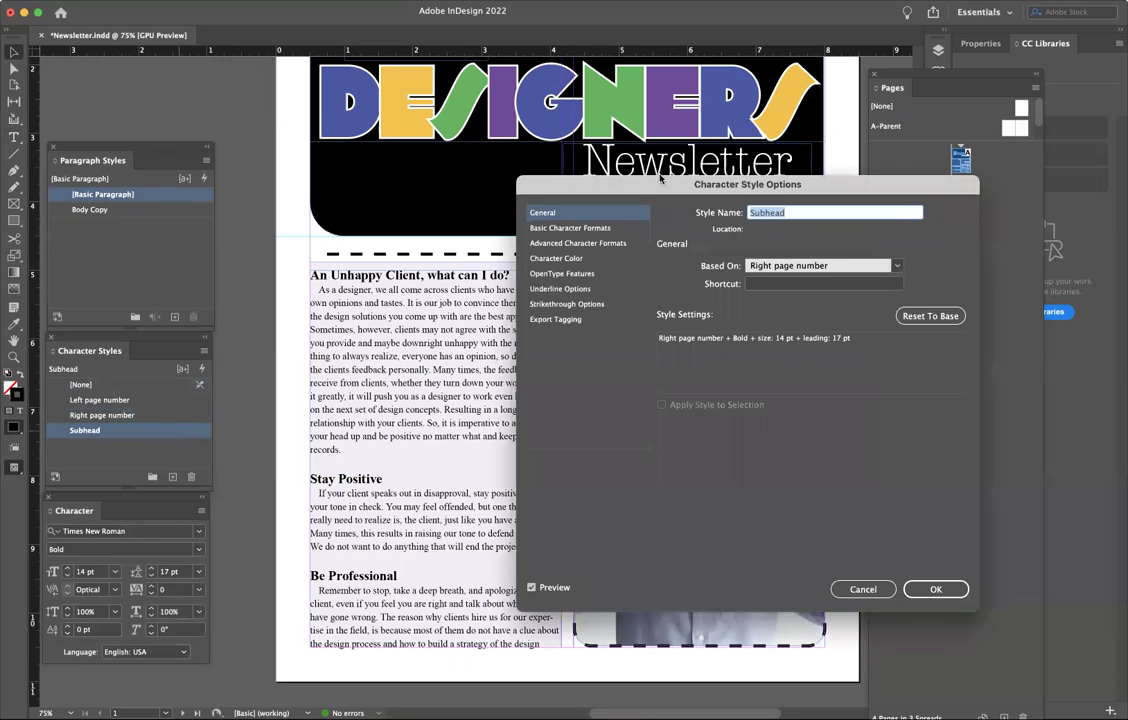
drag(660, 178, 796, 148)
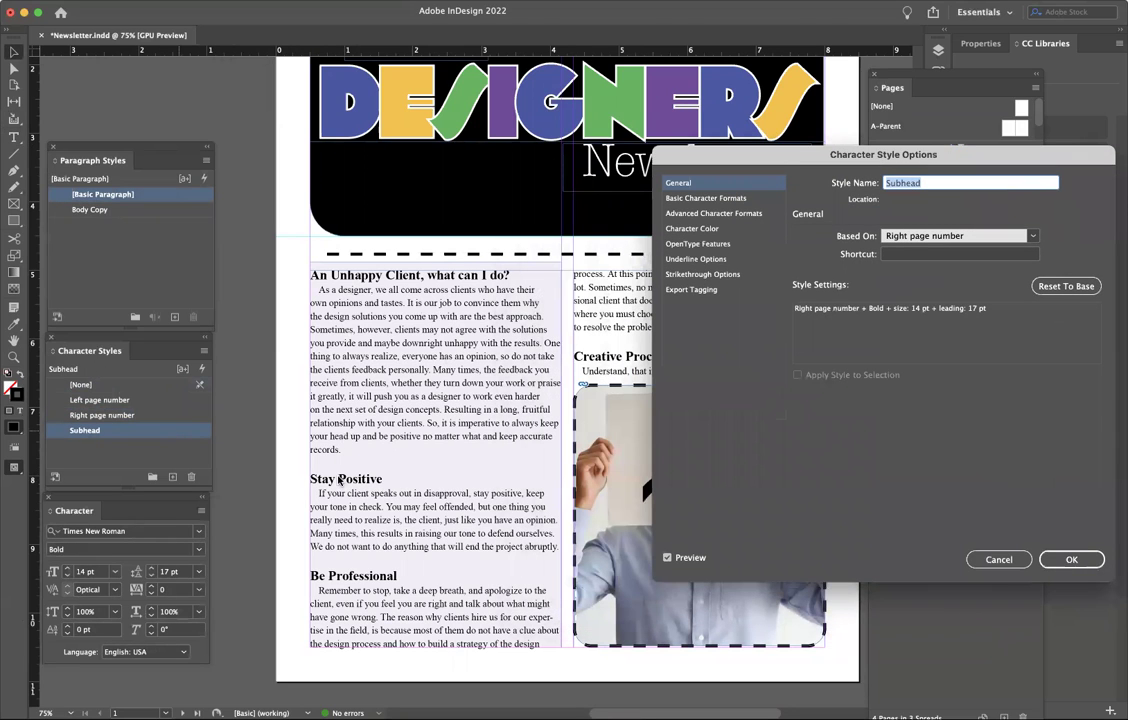
click(712, 229)
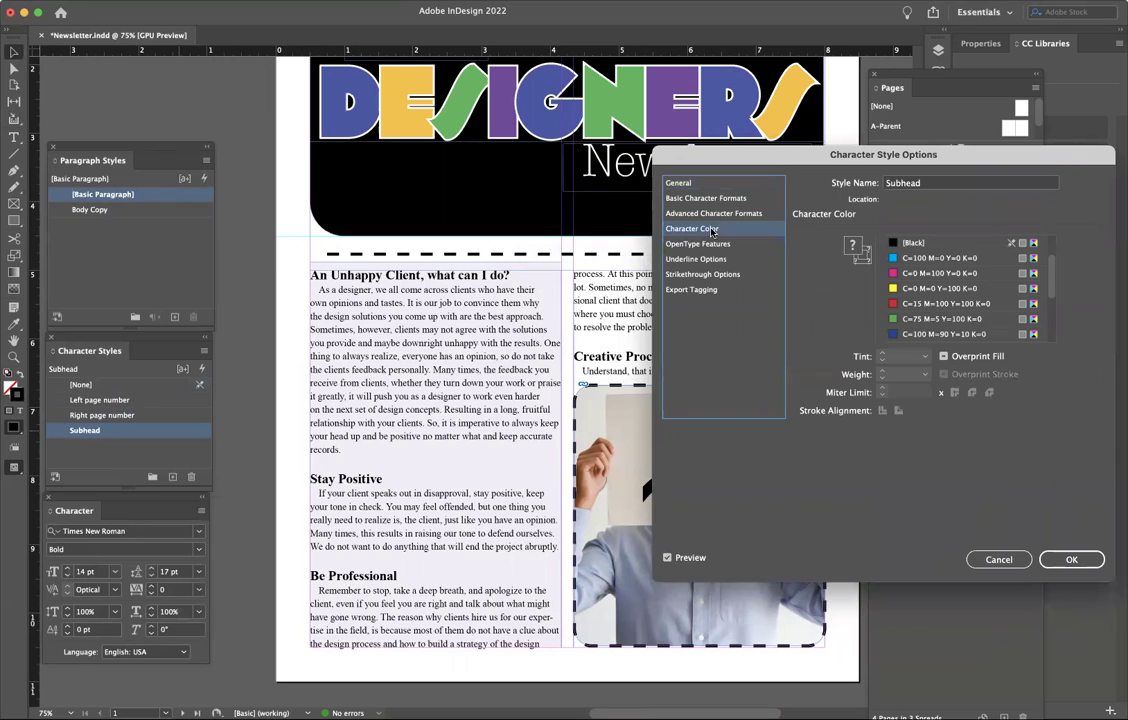
click(895, 259)
click(666, 558)
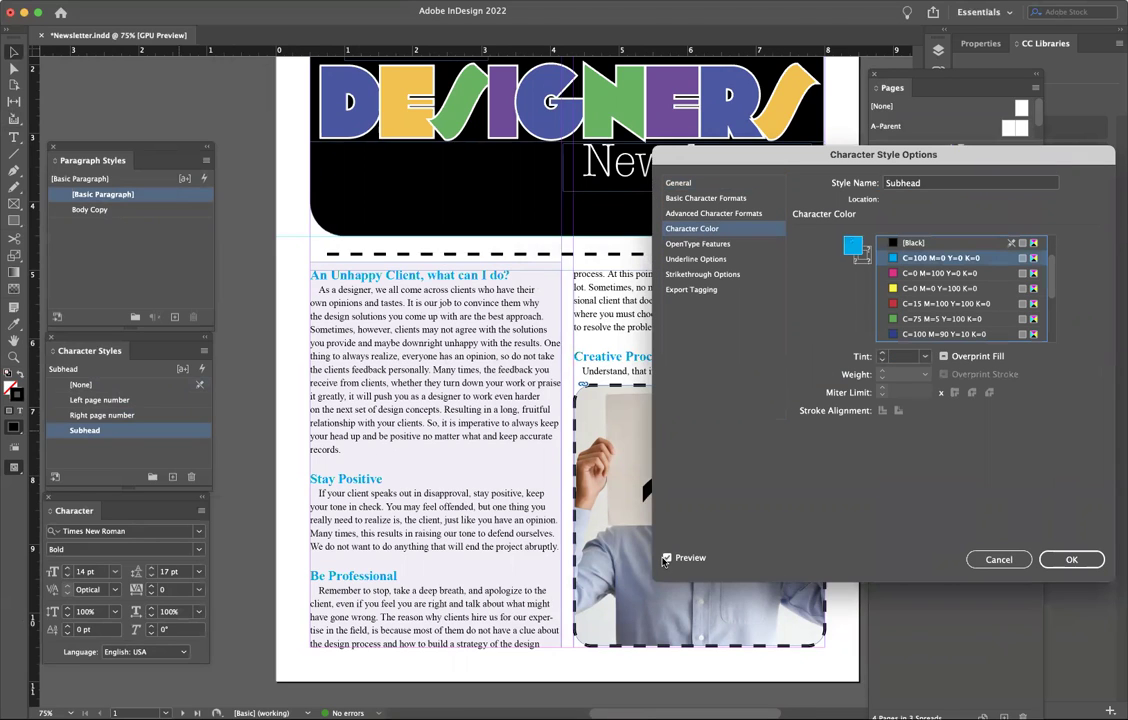
click(894, 304)
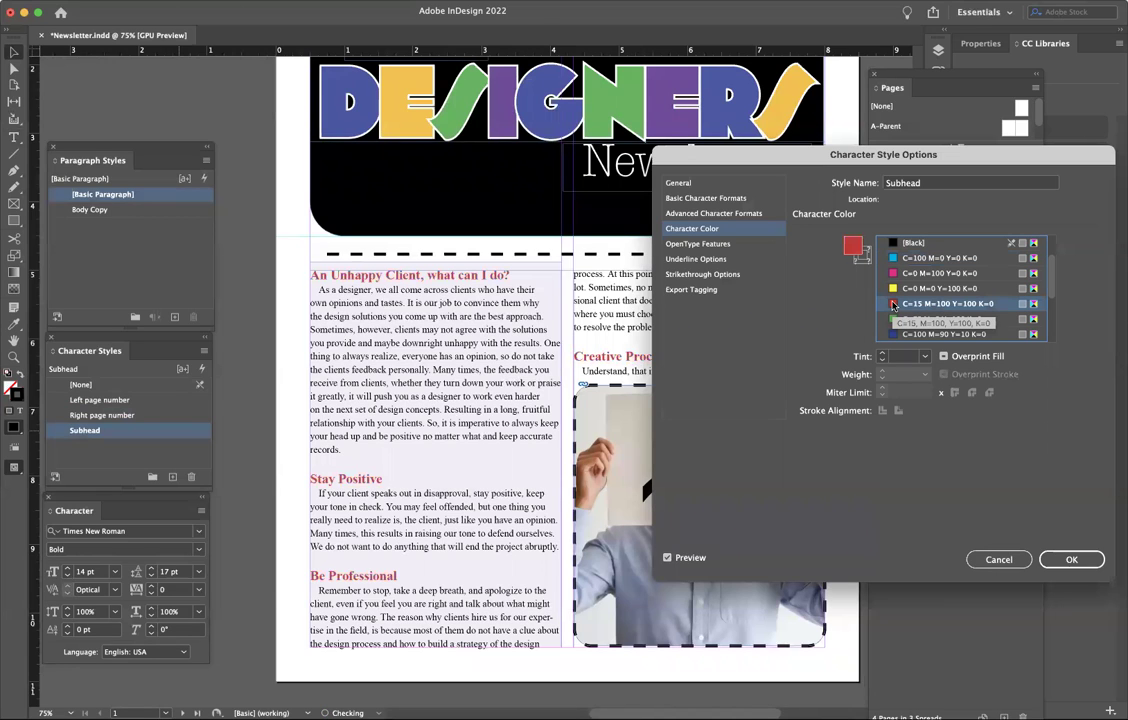
click(912, 243)
click(1068, 559)
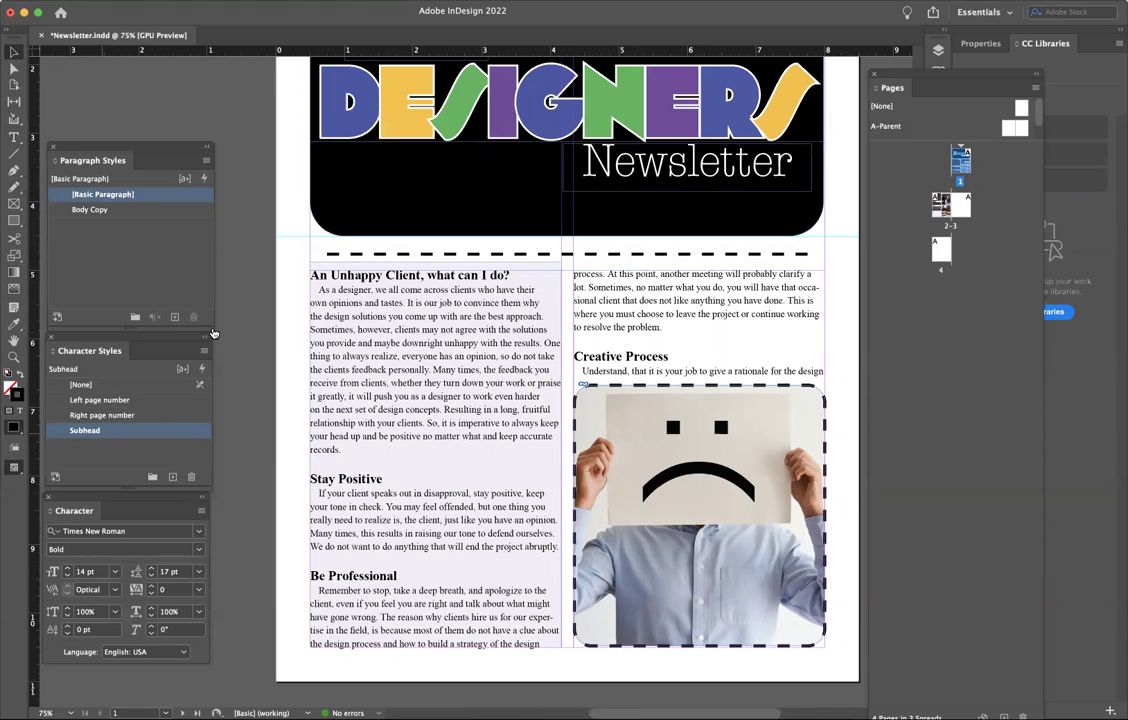
Step: Review the Basic Character Formats in the Body Copy paragraph style's options
double_click(188, 214)
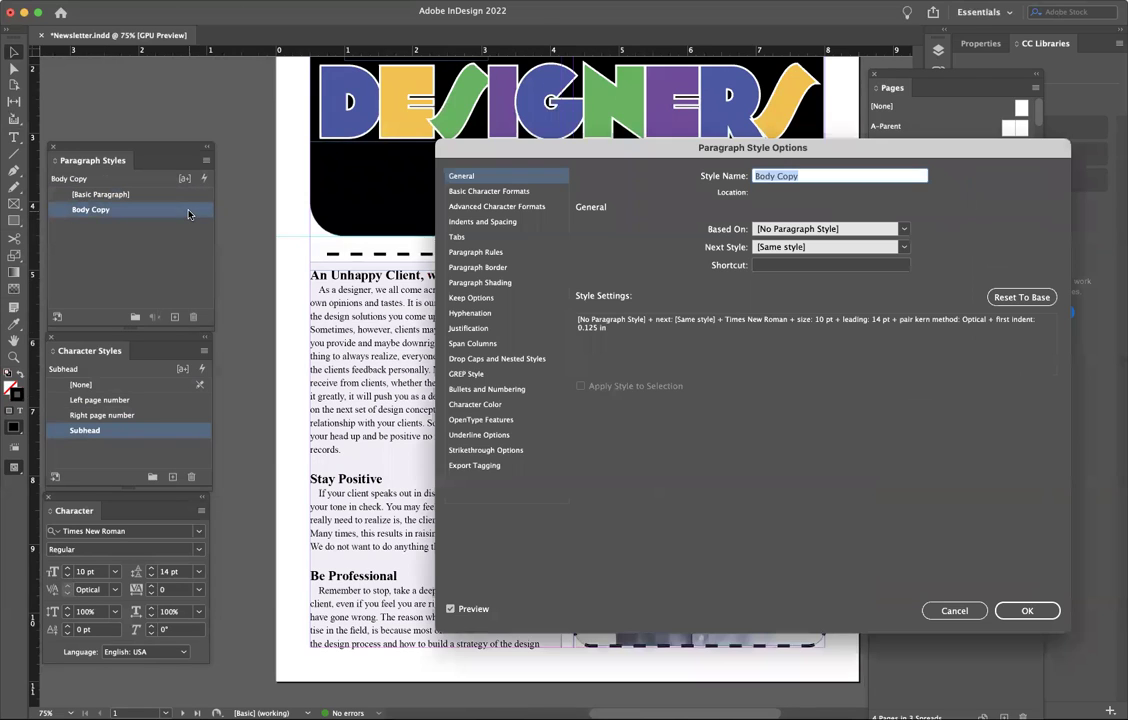
click(506, 193)
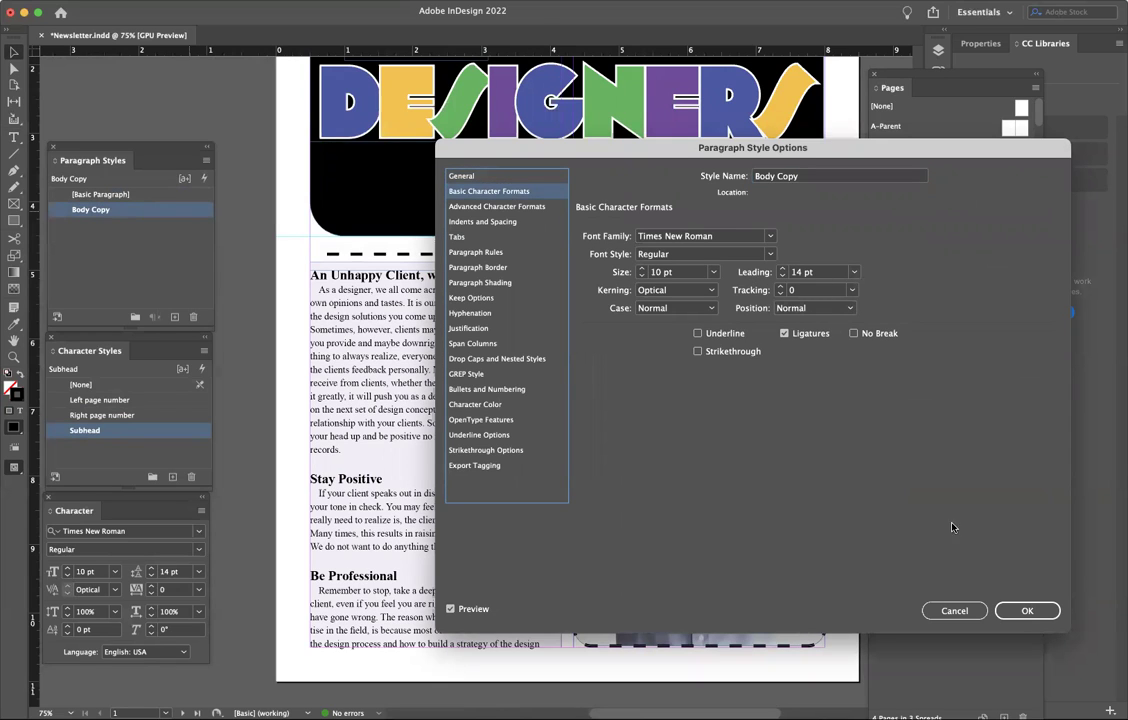
click(1016, 611)
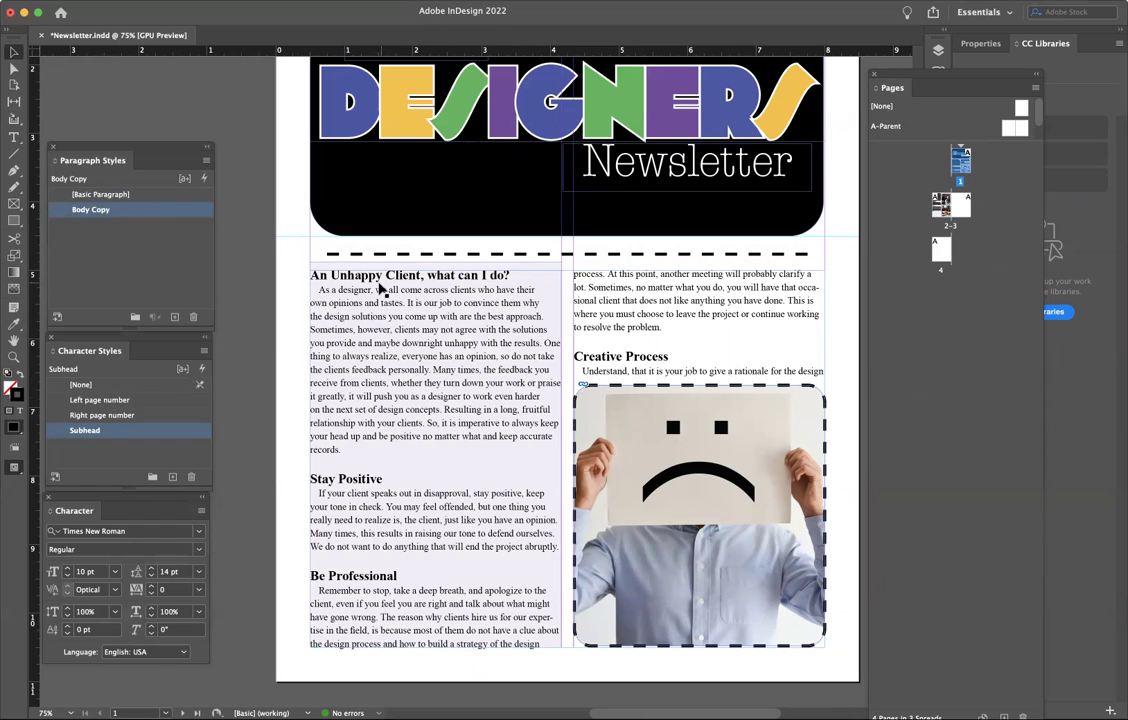
Step: Extend the black masthead box on page 1 slightly so its right edge meets the right margin
scroll(380, 289, up, 3)
scroll(380, 289, up, 3)
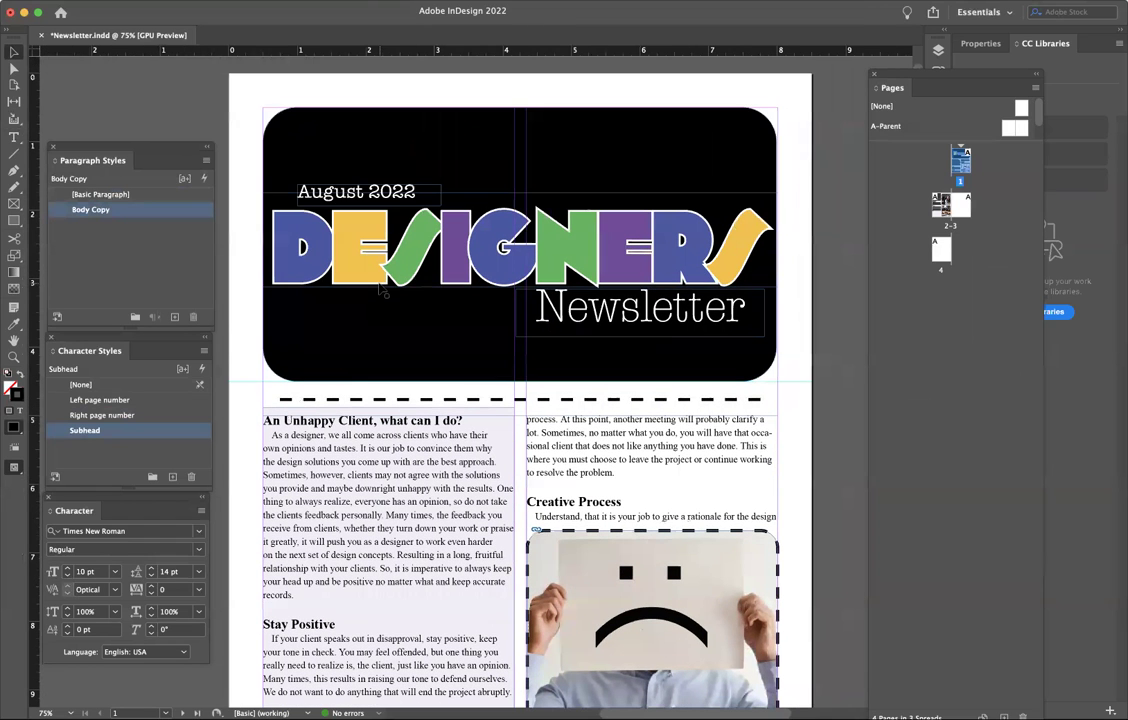
click(686, 108)
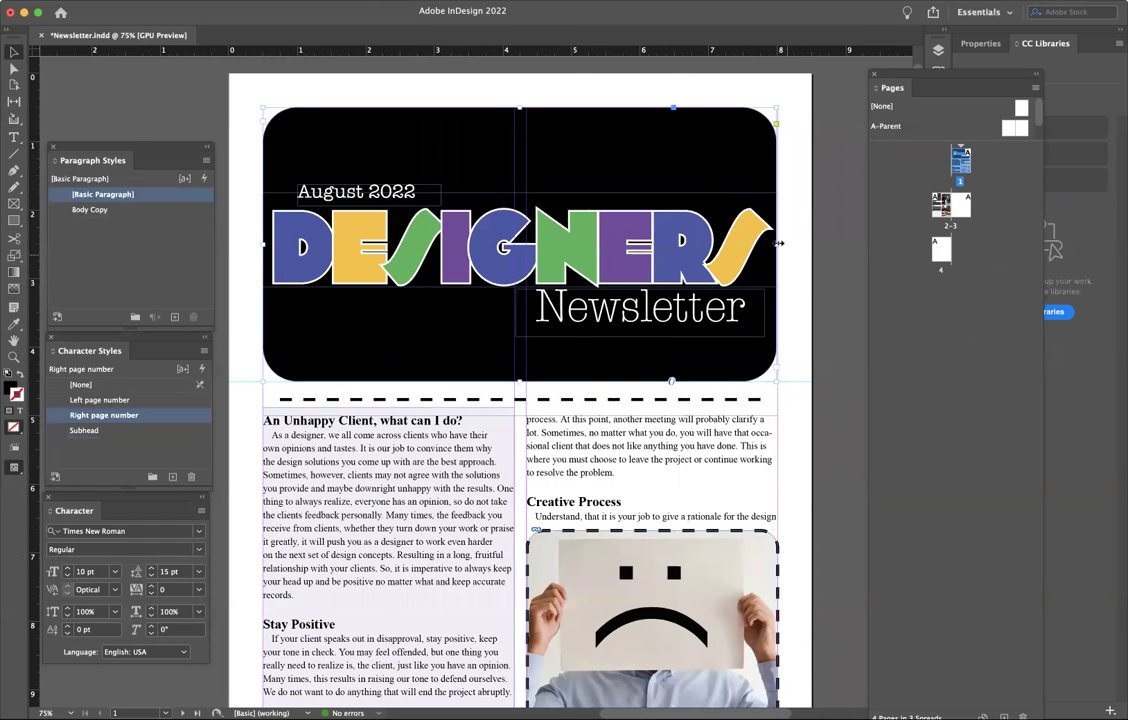
drag(777, 244, 775, 246)
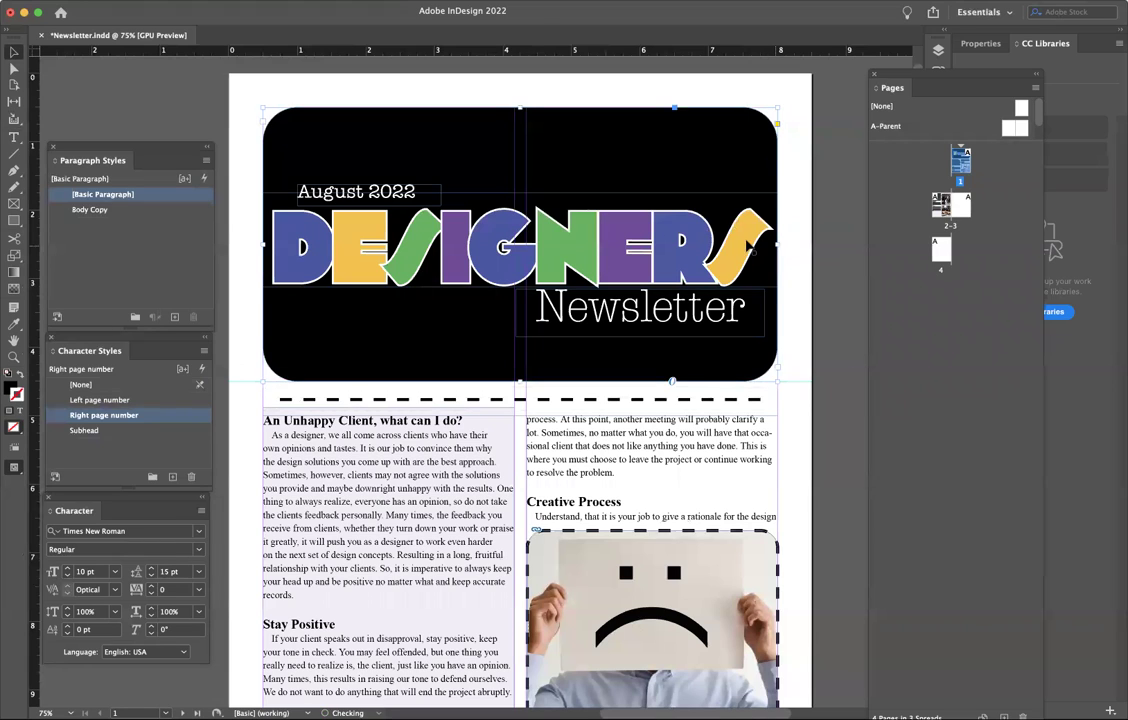
click(813, 401)
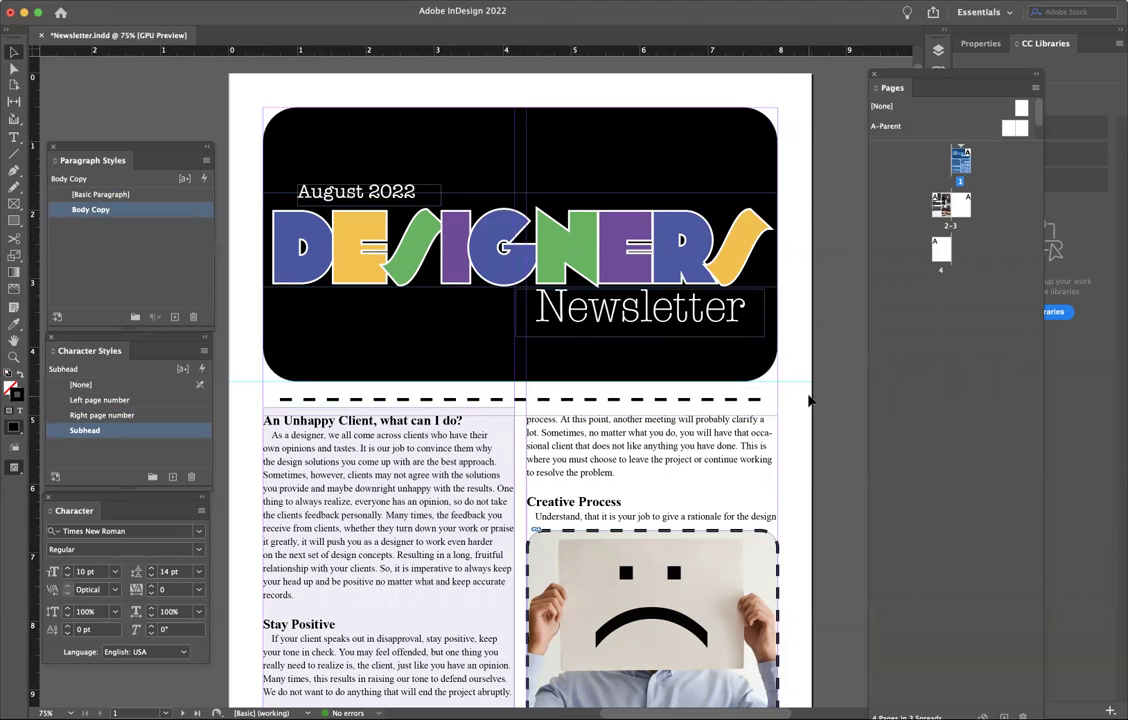
Step: Widen the lavender background box behind the page 1 text so it spans from the left page edge to the right page edge
scroll(809, 401, down, 4)
scroll(809, 401, down, 2)
click(376, 283)
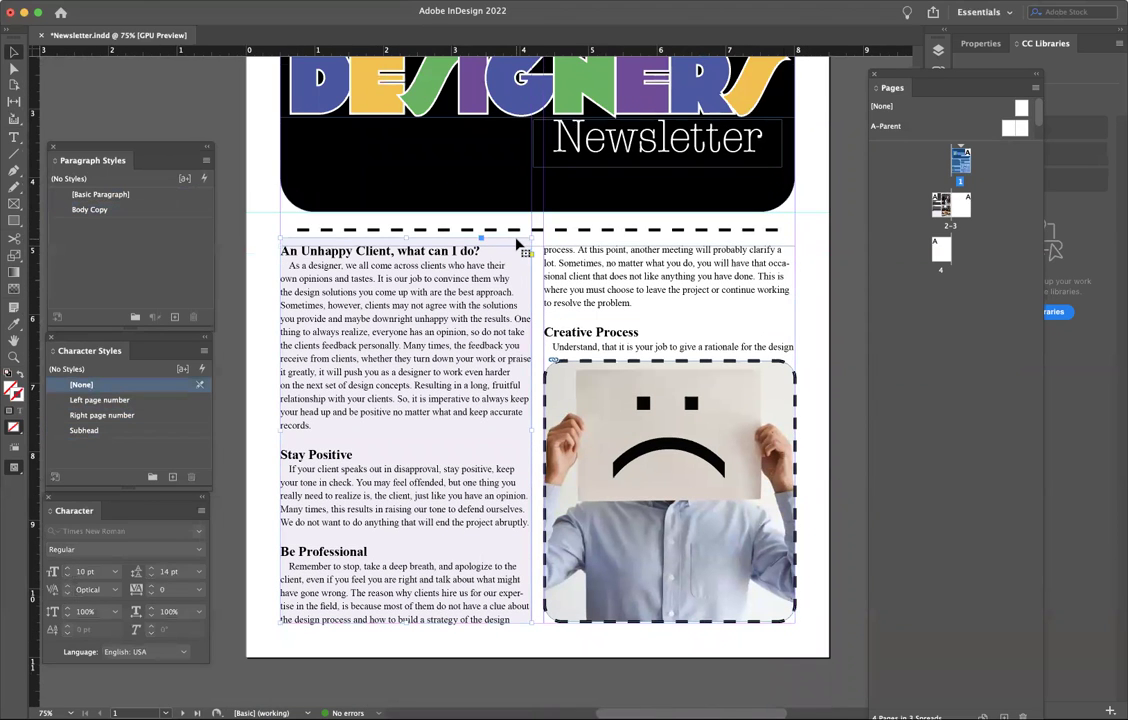
drag(532, 430, 533, 430)
click(612, 292)
click(333, 248)
drag(279, 430, 245, 430)
drag(533, 431, 831, 429)
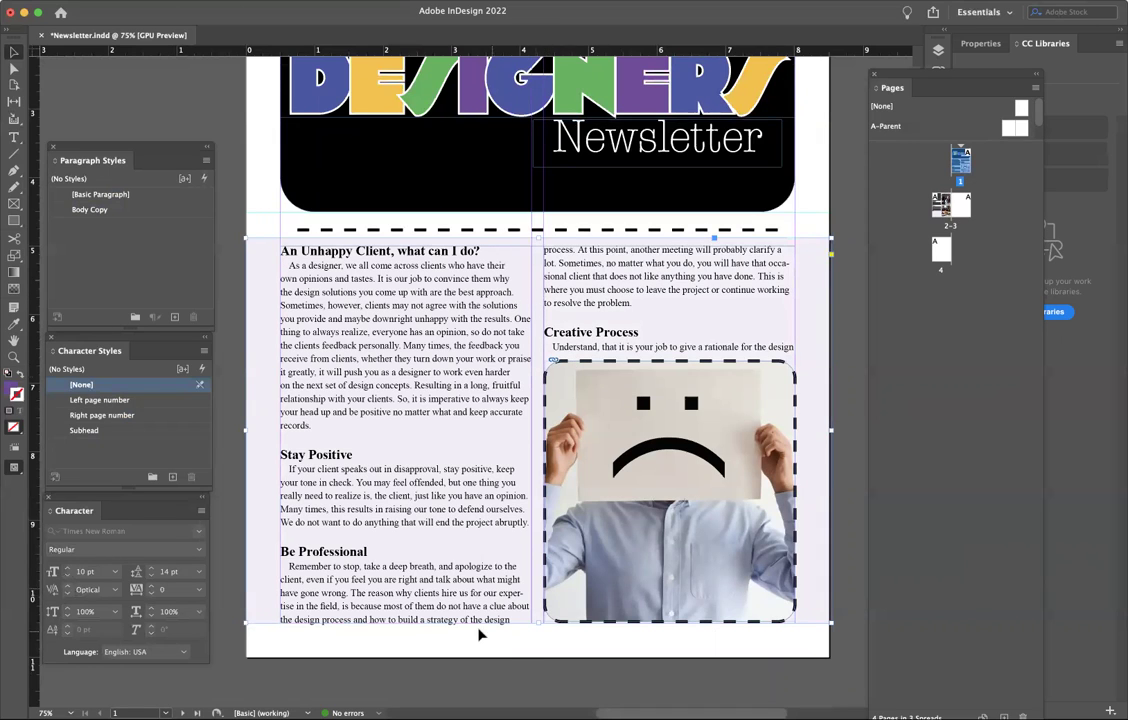
click(511, 664)
Step: Place the lavender background's bottom edge just below the bottom margin and shorten the page 1 text frame by about one line
click(258, 246)
drag(535, 646, 539, 657)
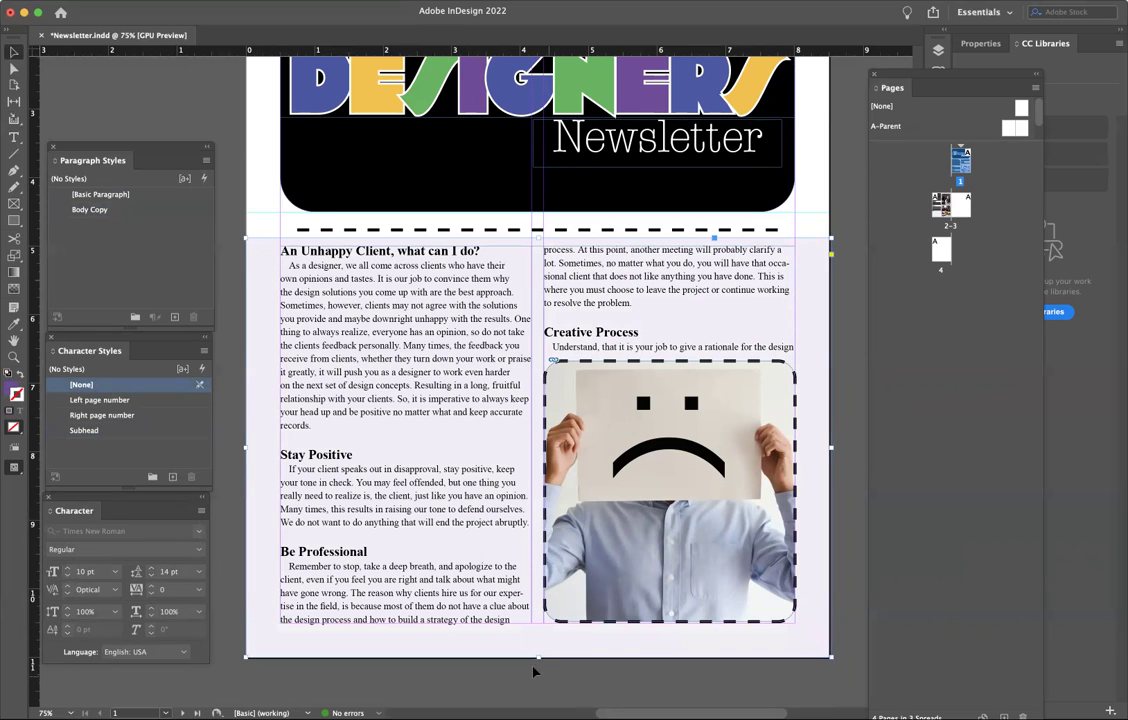
drag(538, 656, 538, 626)
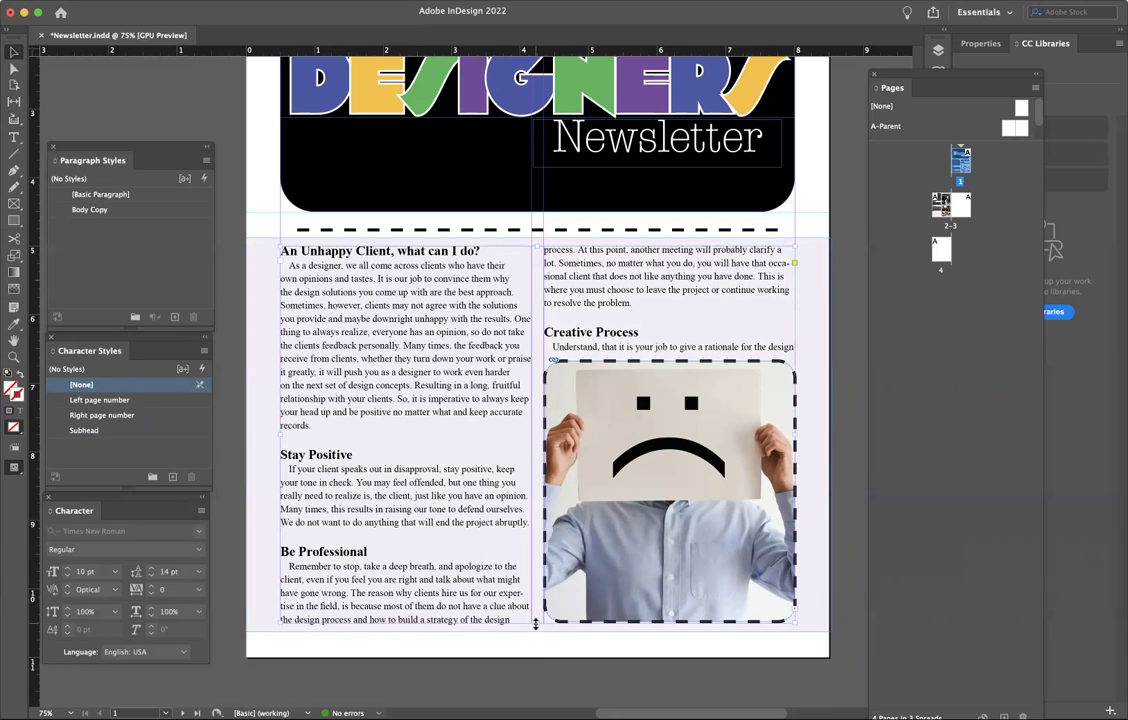
mouse_move(537, 626)
mouse_down()
mouse_move(535, 612)
mouse_move(538, 630)
mouse_up()
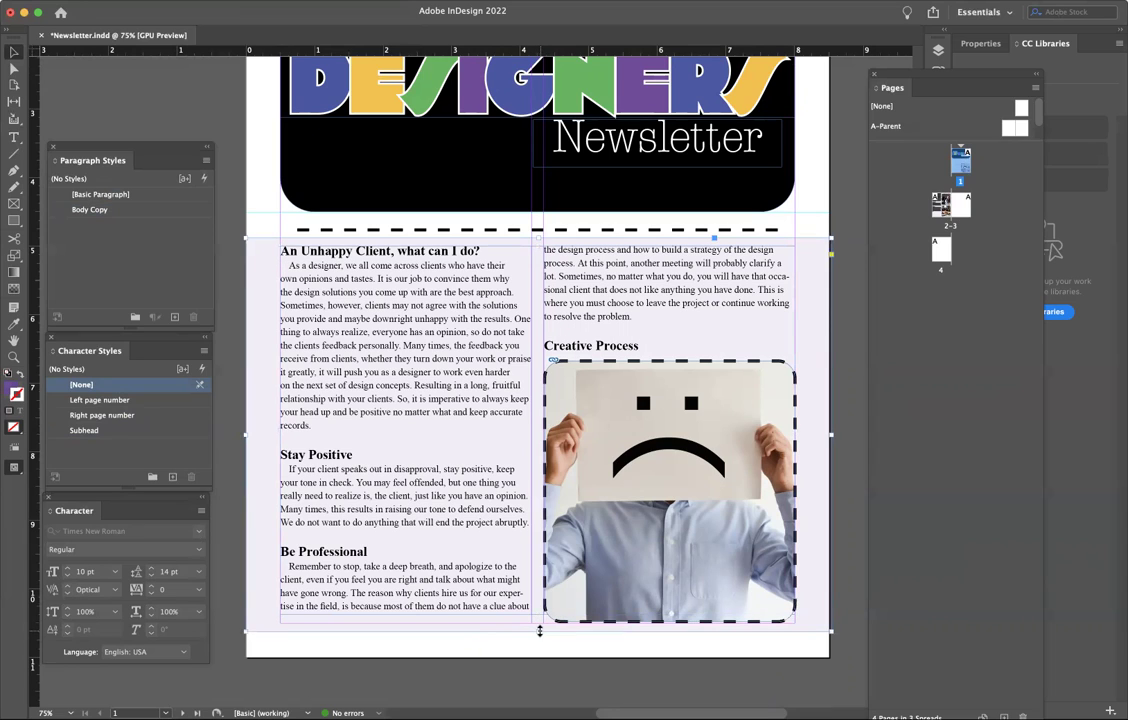
click(548, 668)
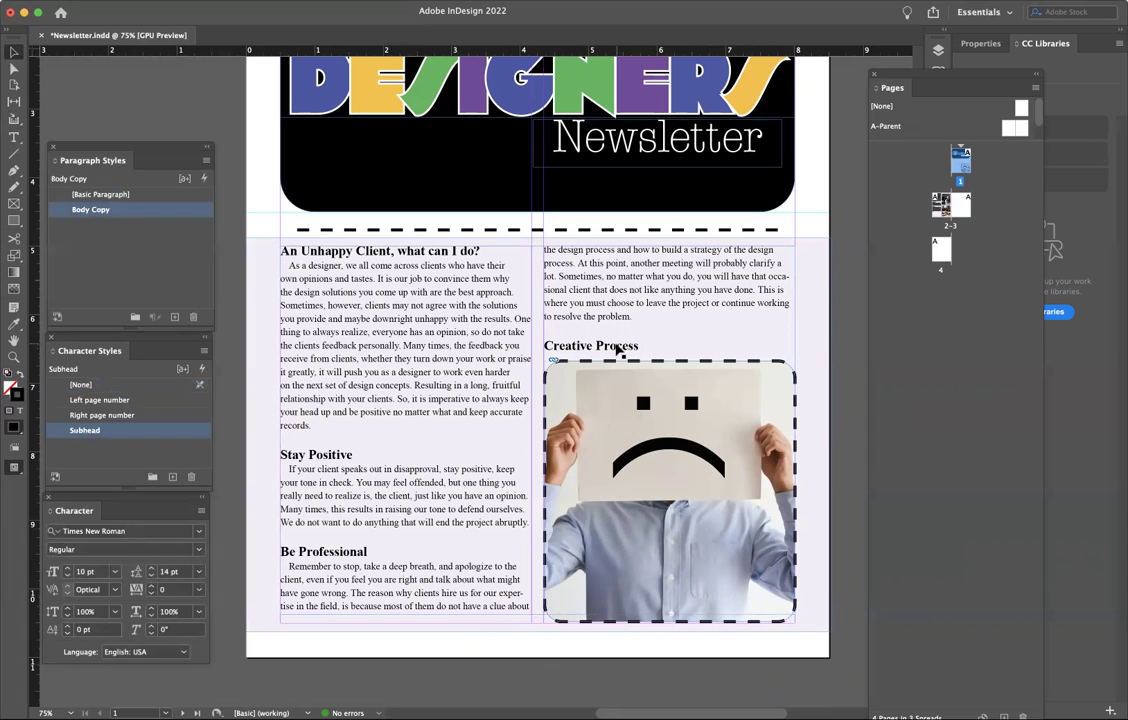
Step: Nudge the sad-face photo on page 1 up until its bottom edge lines up with the bottom of the shortened text frame
click(755, 386)
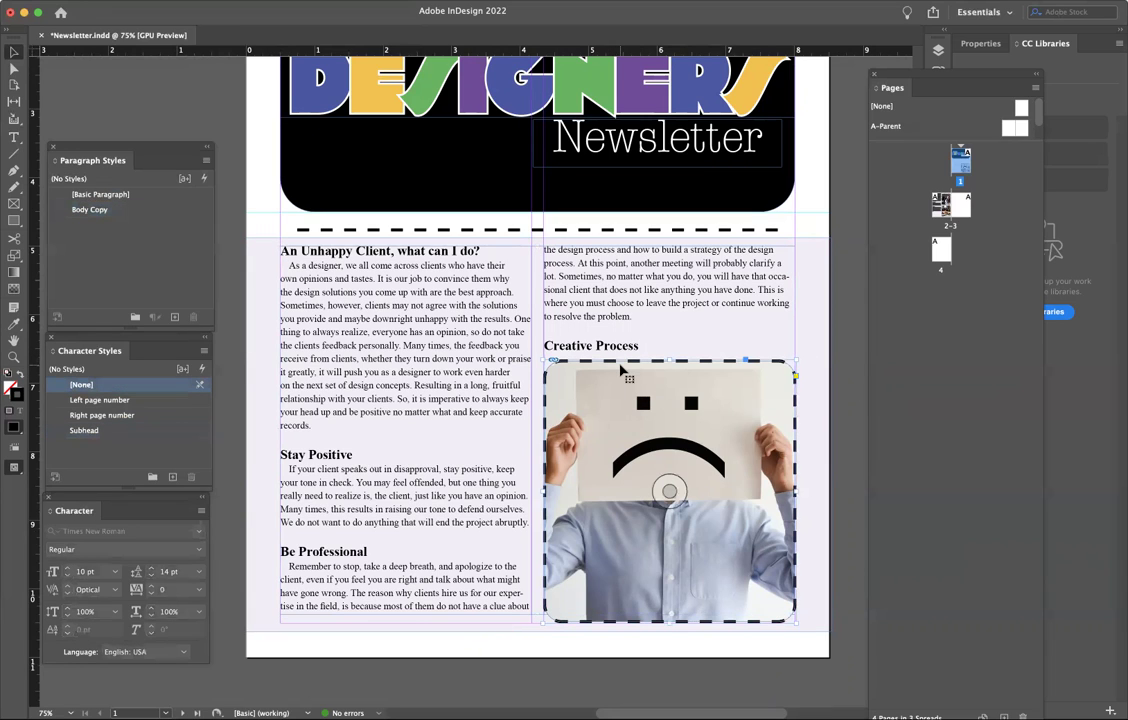
drag(617, 390, 704, 436)
key(super+z)
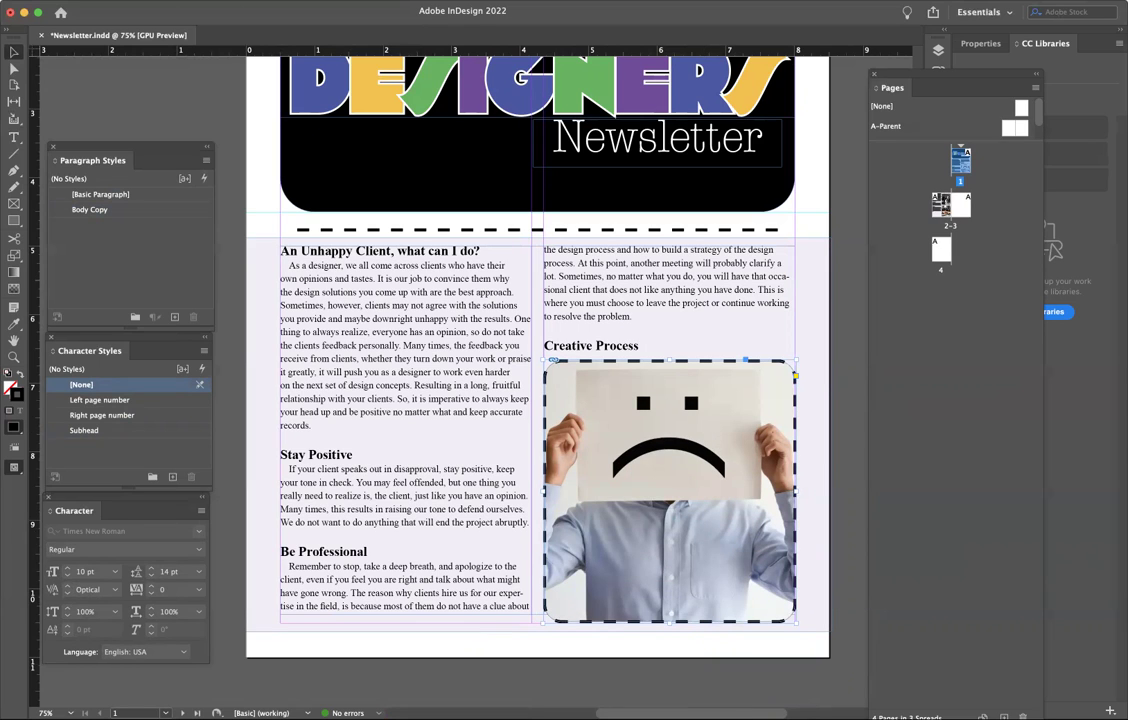
key(Up)
key(Up)
key(Up)
key(Up)
key(Up)
key(Up)
key(Up)
key(Up)
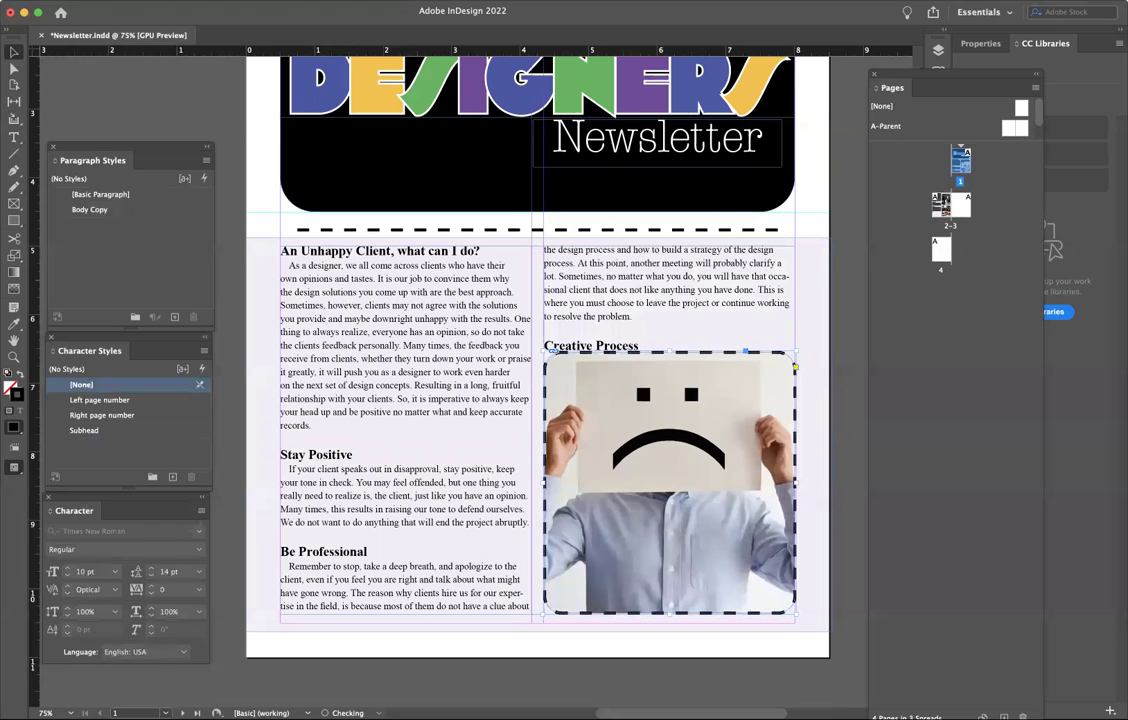
key(Up)
key(Up)
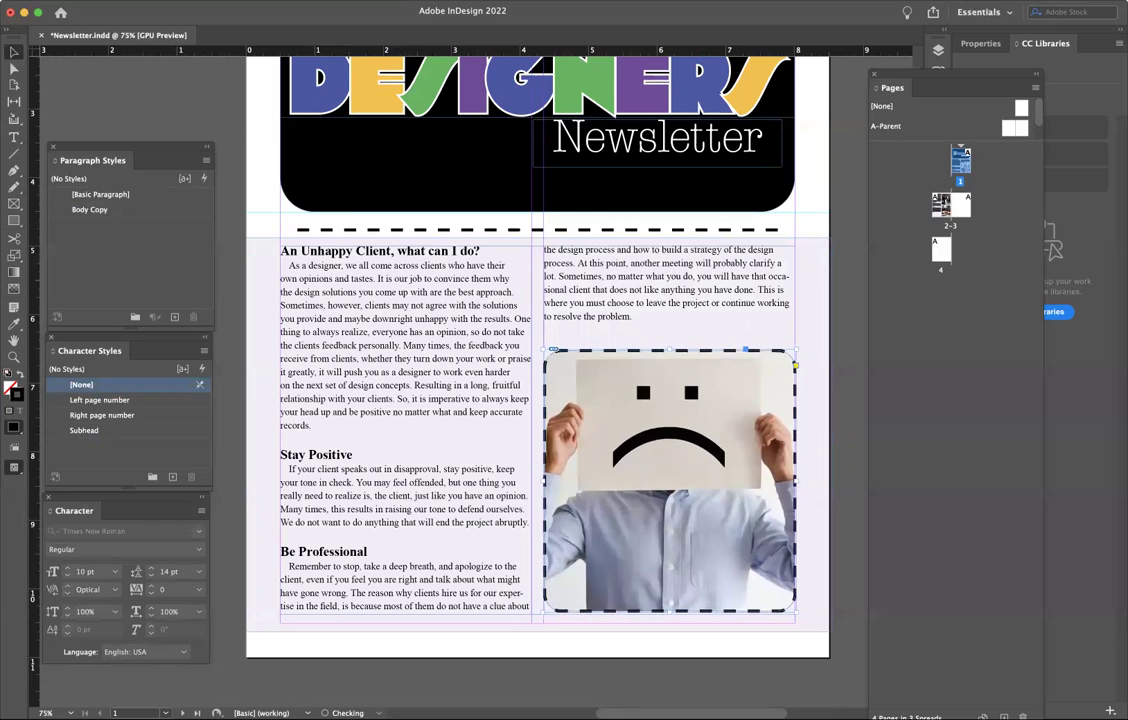
click(598, 655)
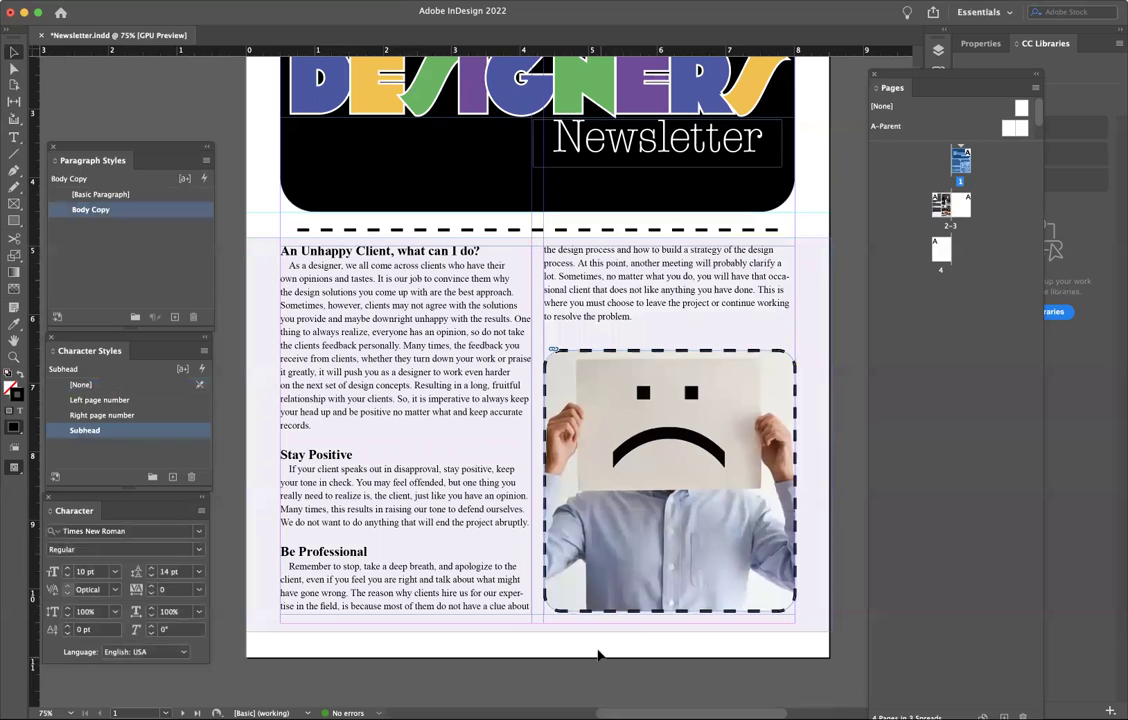
Step: Turn on Overprint Preview and examine the layout of the whole first page
click(304, 2)
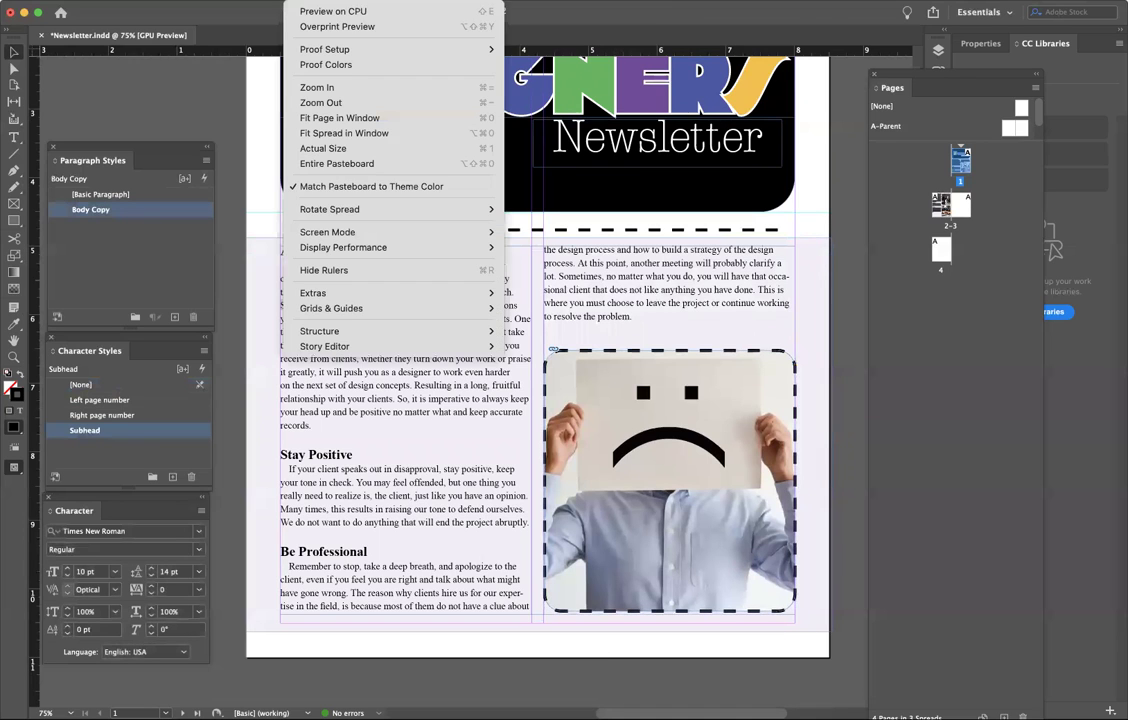
mouse_move(352, 308)
click(540, 309)
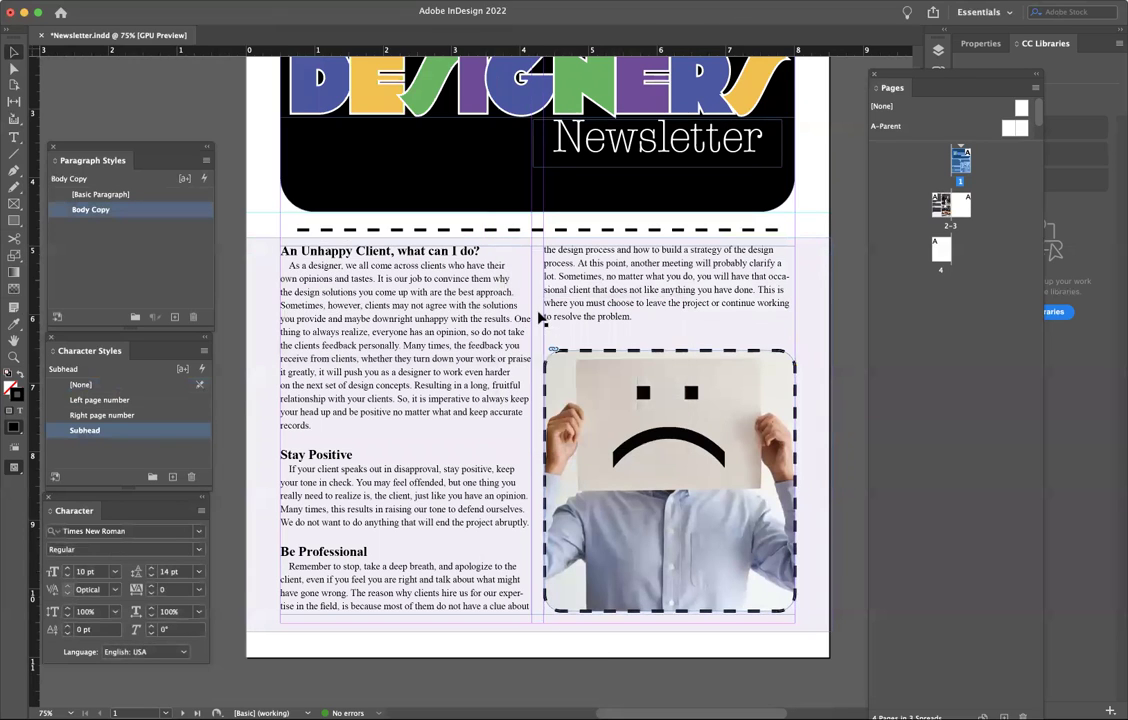
click(300, 3)
click(312, 27)
key(super+minus)
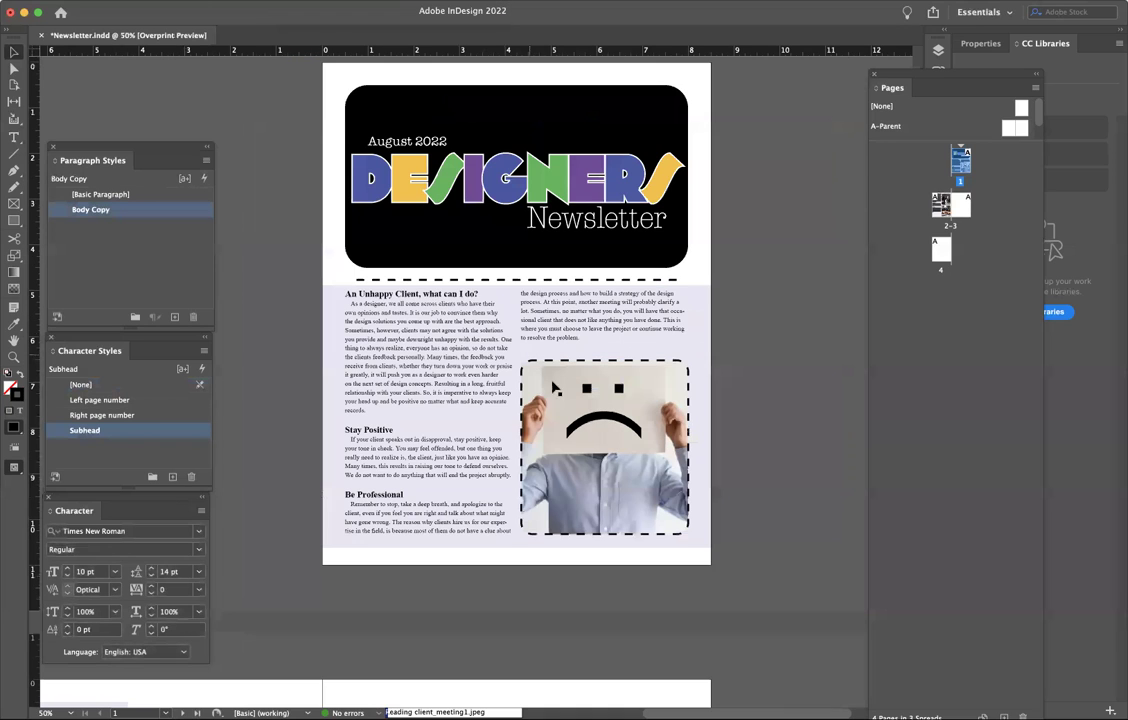
scroll(340, 298, up, 3)
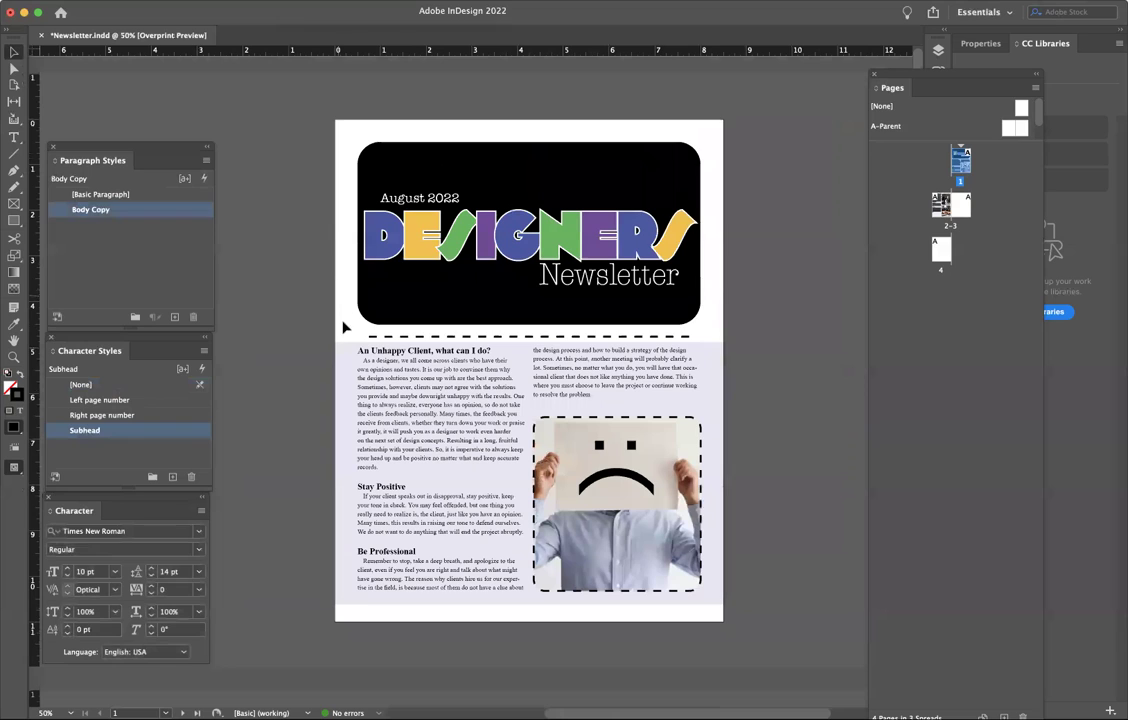
Step: Extend the page 1 lavender background upward behind the masthead until its top edge sits just above the black box
click(348, 352)
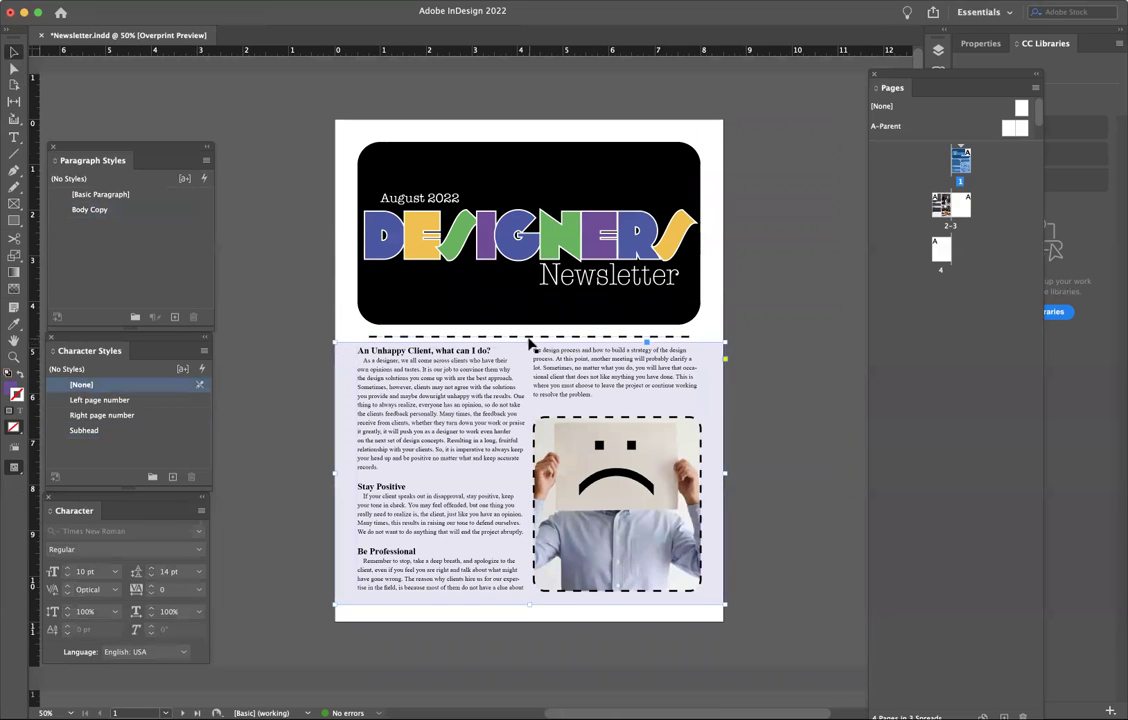
click(529, 332)
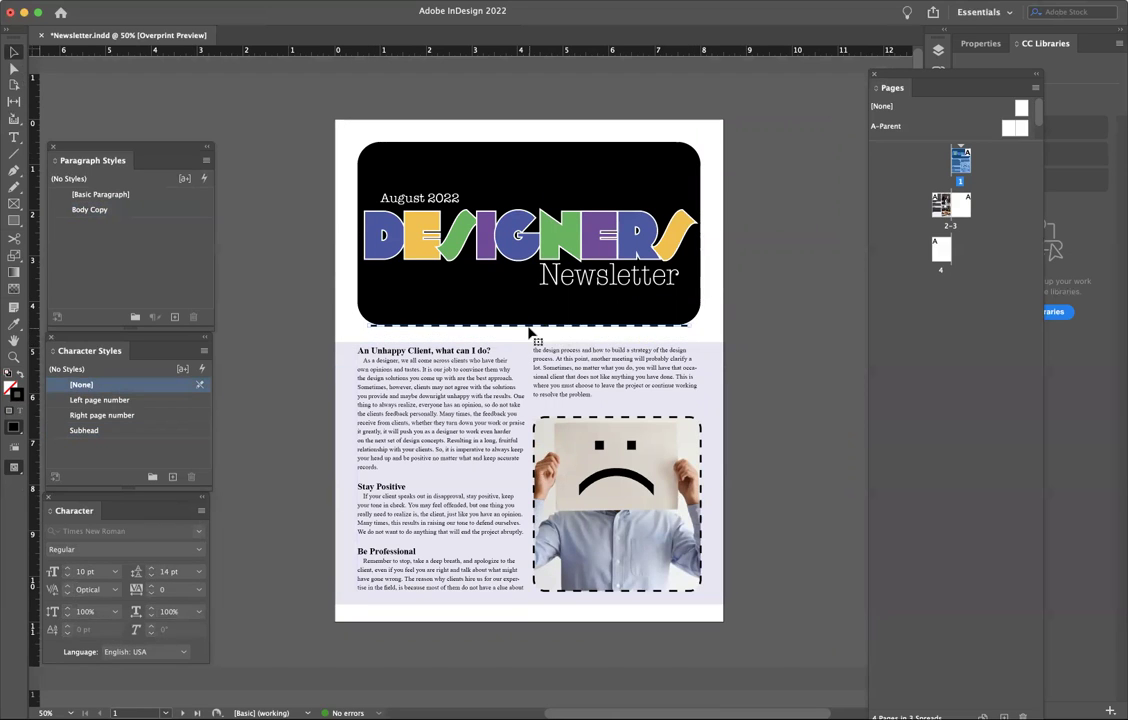
click(711, 351)
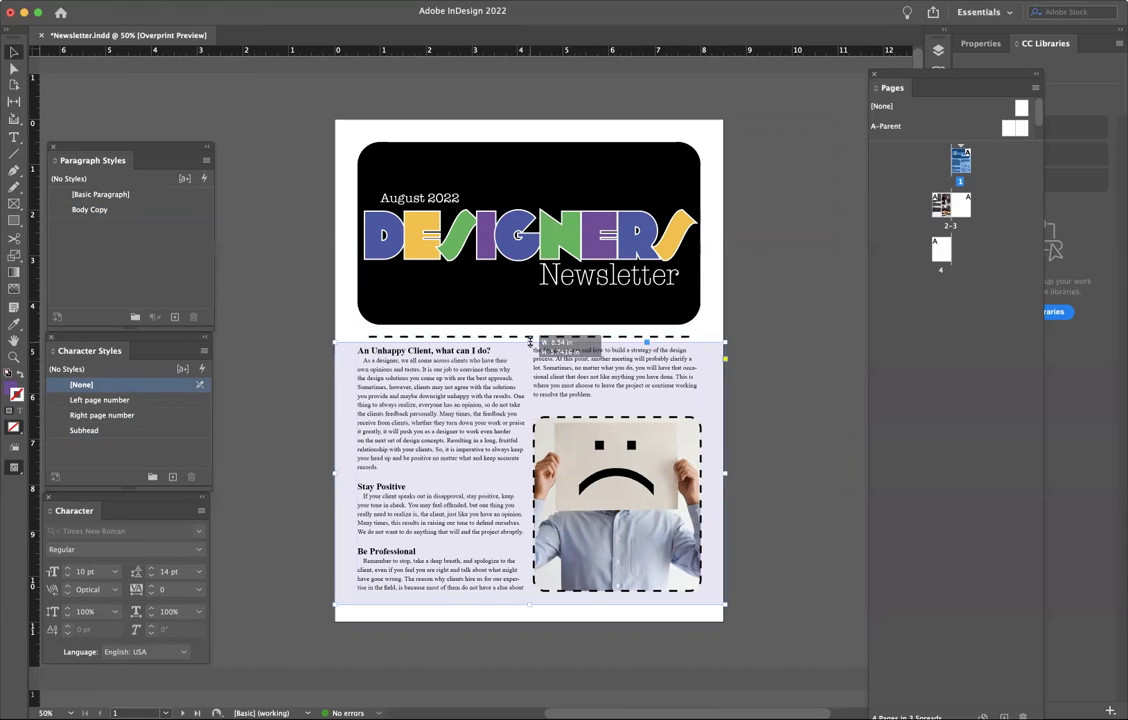
drag(521, 294, 518, 131)
click(796, 385)
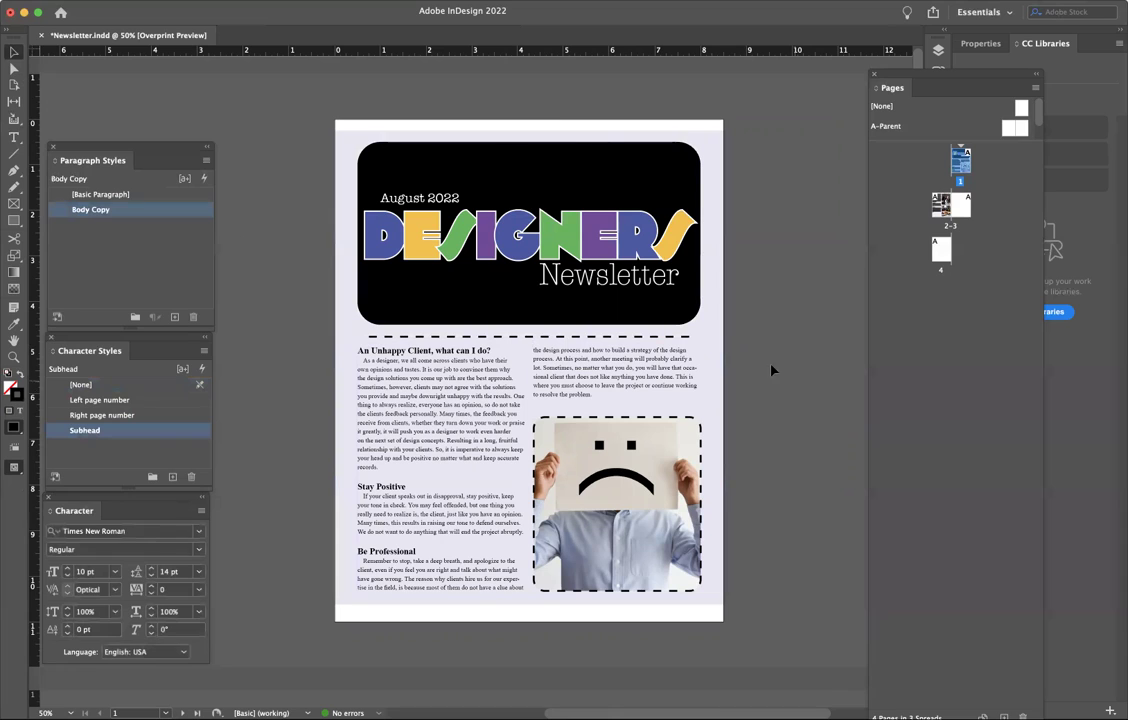
click(549, 136)
drag(530, 130, 530, 131)
click(783, 307)
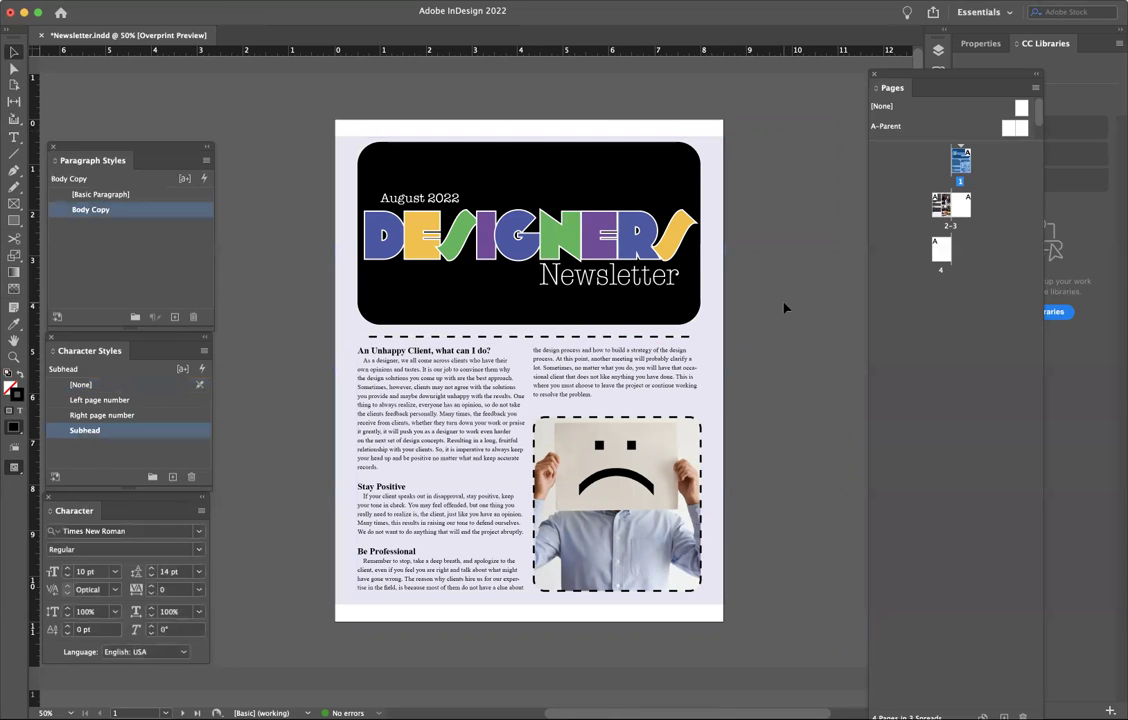
Step: Lengthen the dashed line under the masthead at both ends to about 7.5 in, matching the black box's width
click(525, 335)
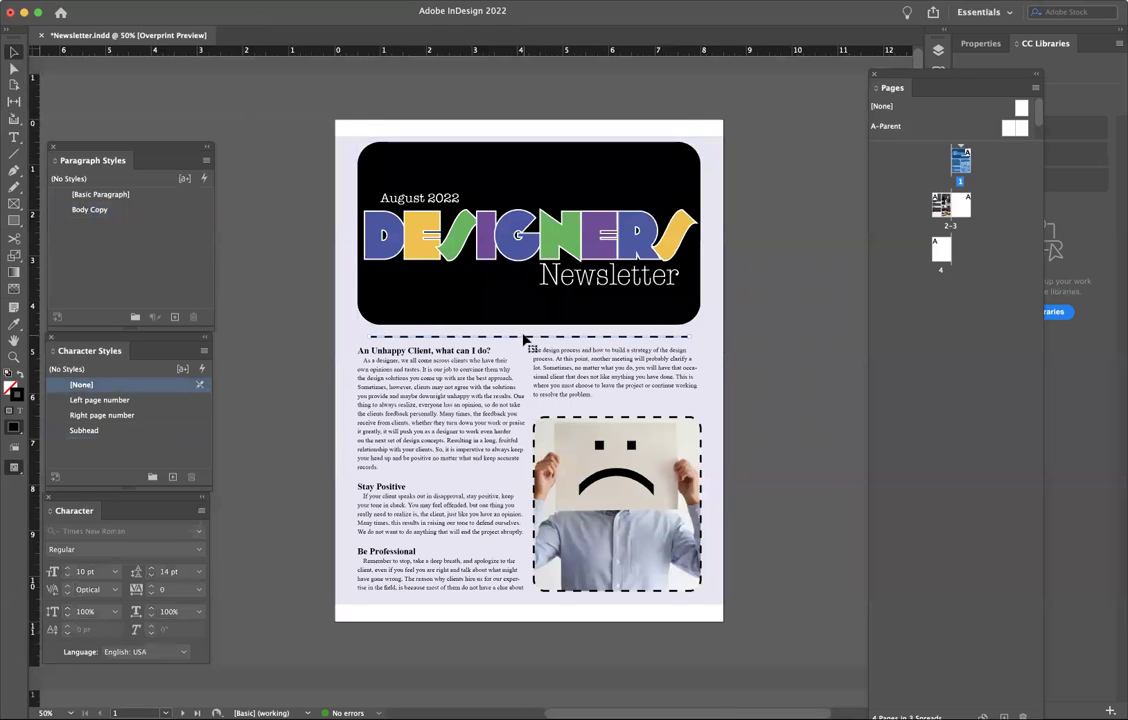
drag(373, 337, 358, 337)
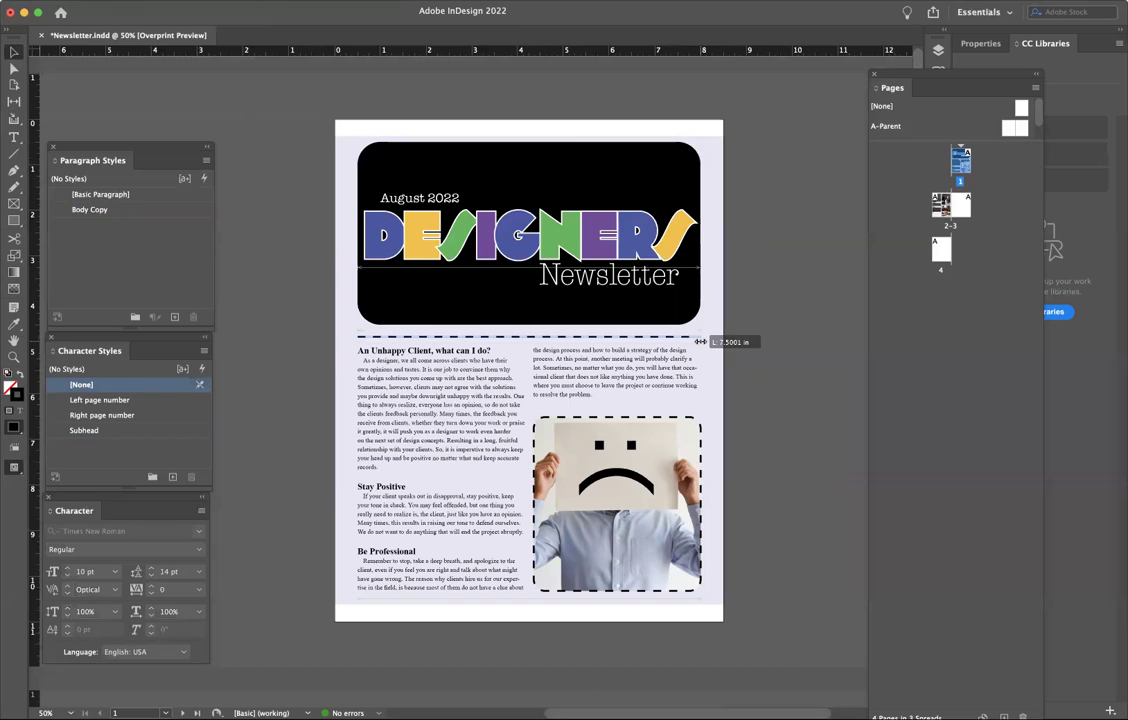
drag(705, 338, 700, 337)
click(750, 375)
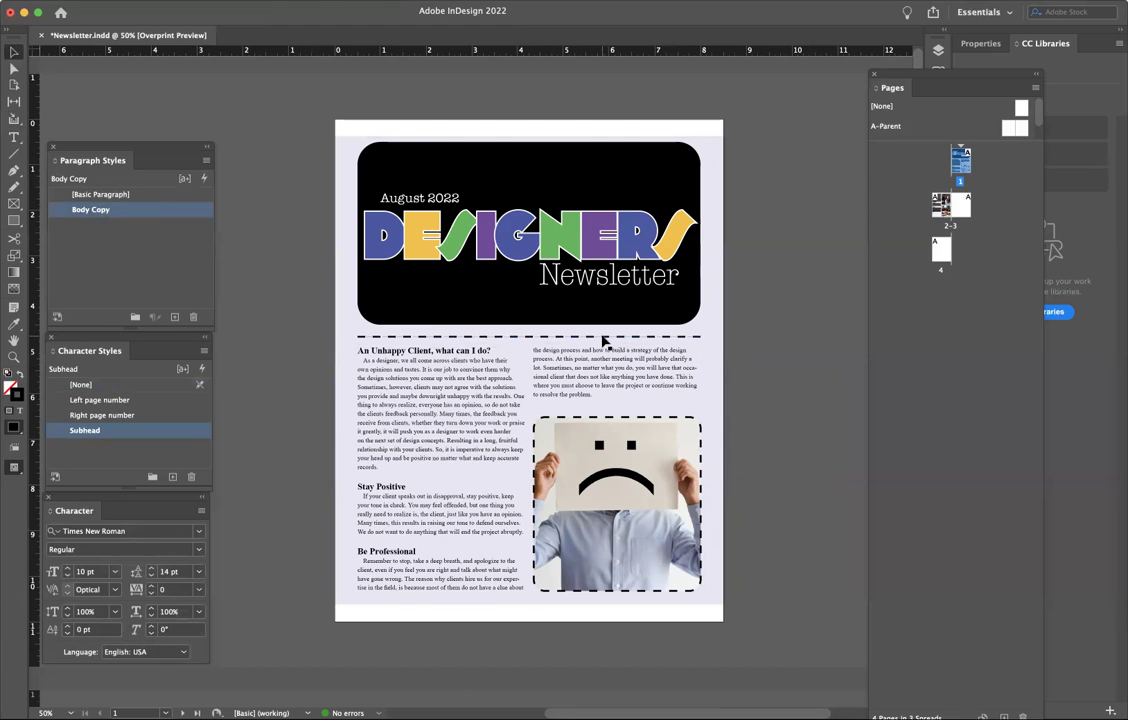
Step: Widen the lavender background on page 2 so it spans from the left page edge to the spine
scroll(433, 471, down, 5)
scroll(433, 471, left, 3)
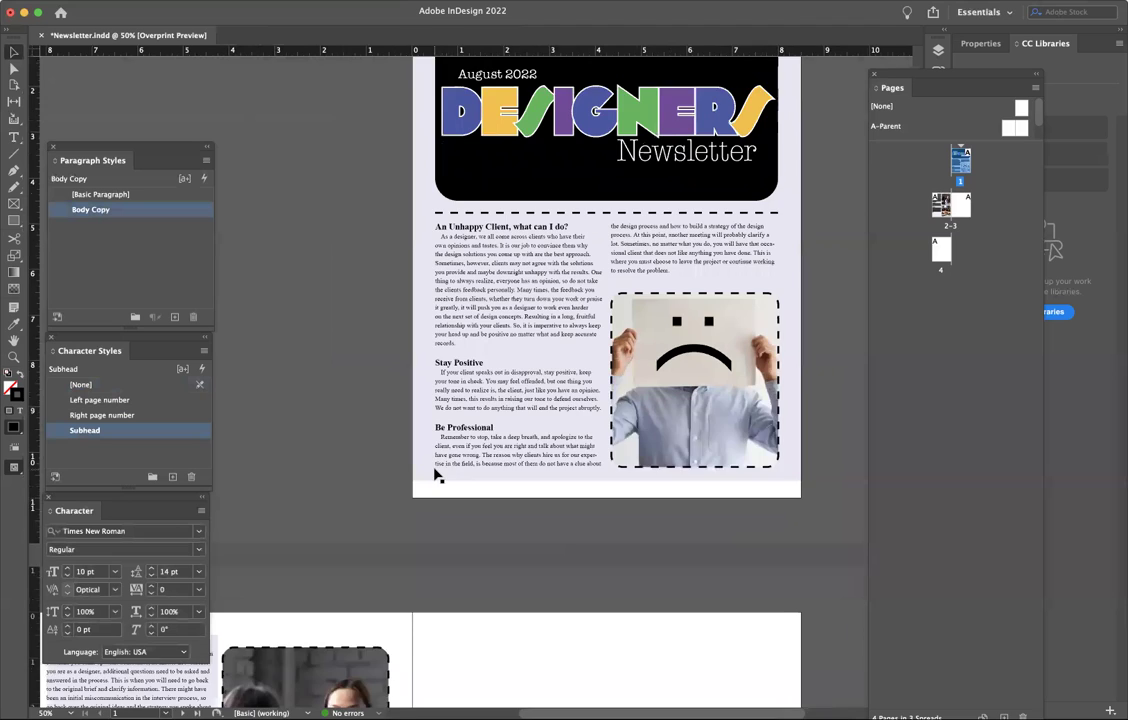
scroll(435, 476, down, 10)
scroll(435, 476, left, 5)
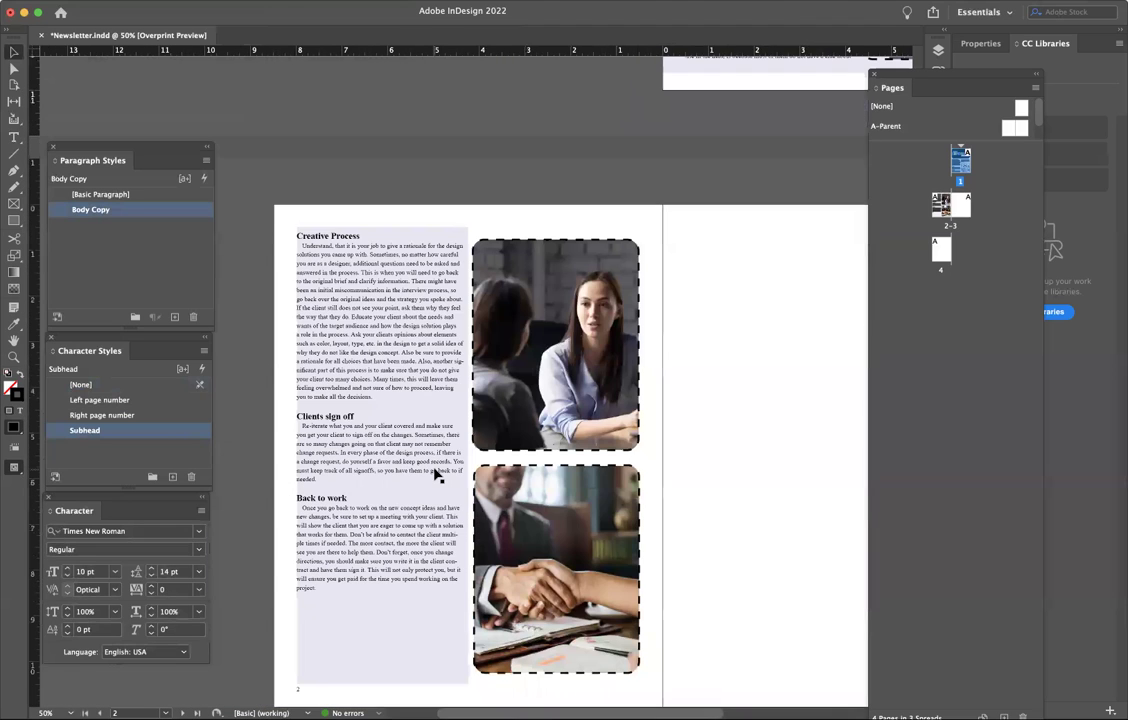
scroll(435, 476, down, 2)
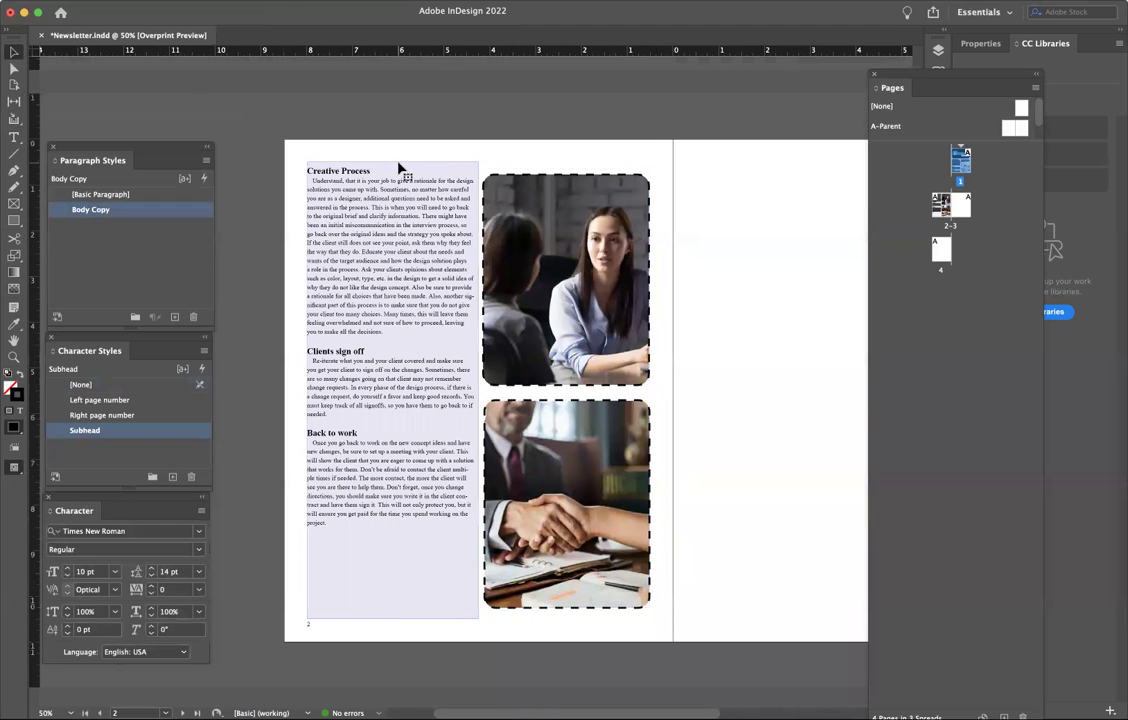
click(398, 168)
drag(307, 390, 285, 388)
drag(477, 390, 675, 400)
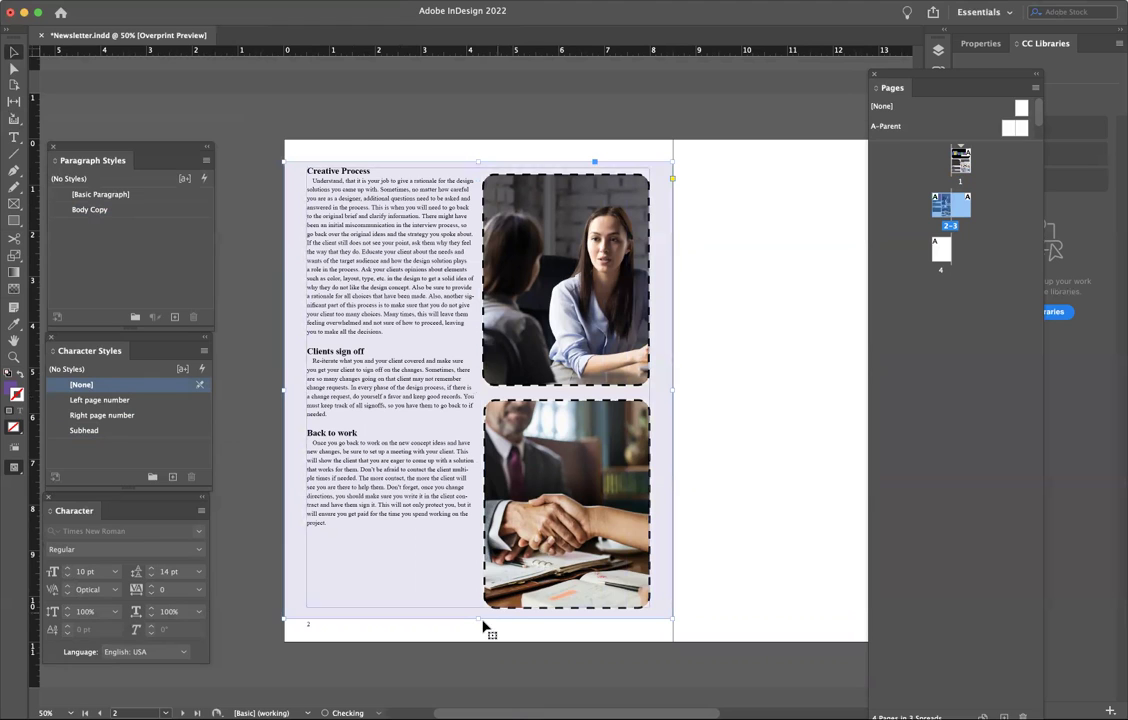
Step: Raise the page 2 background's top and bottom edges slightly and nudge the box down to even its spacing around the content
drag(478, 160, 478, 157)
click(466, 123)
click(478, 614)
drag(478, 619, 480, 613)
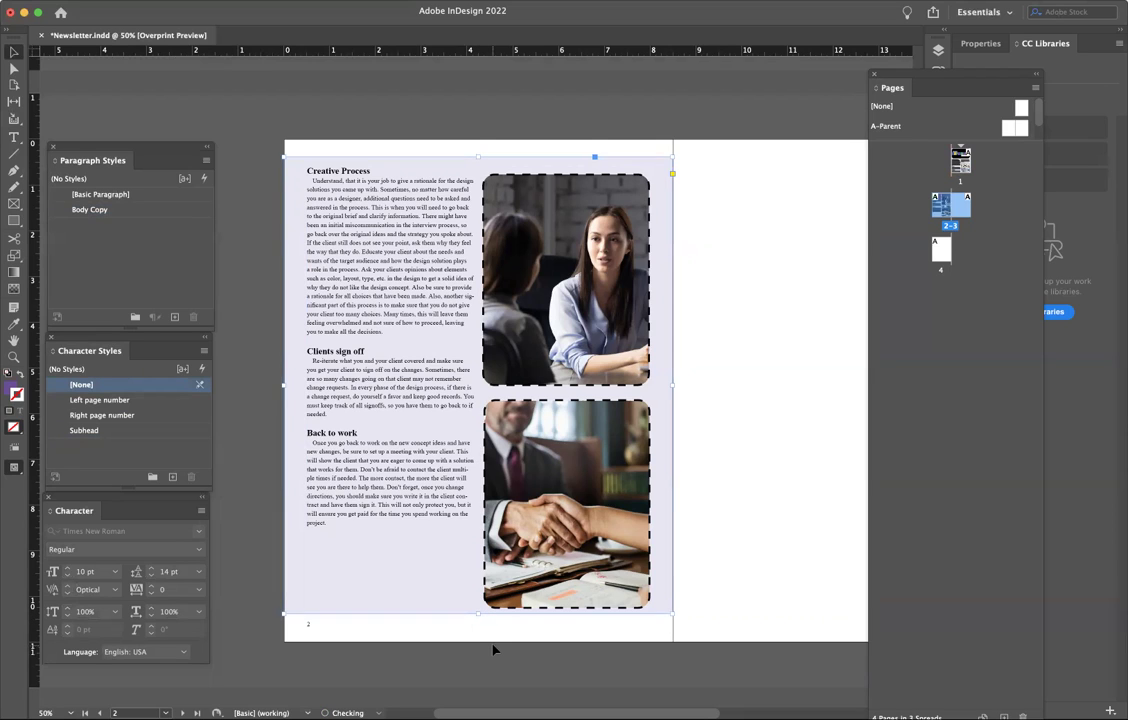
key(Down)
key(Down)
key(Down)
key(Down)
click(505, 672)
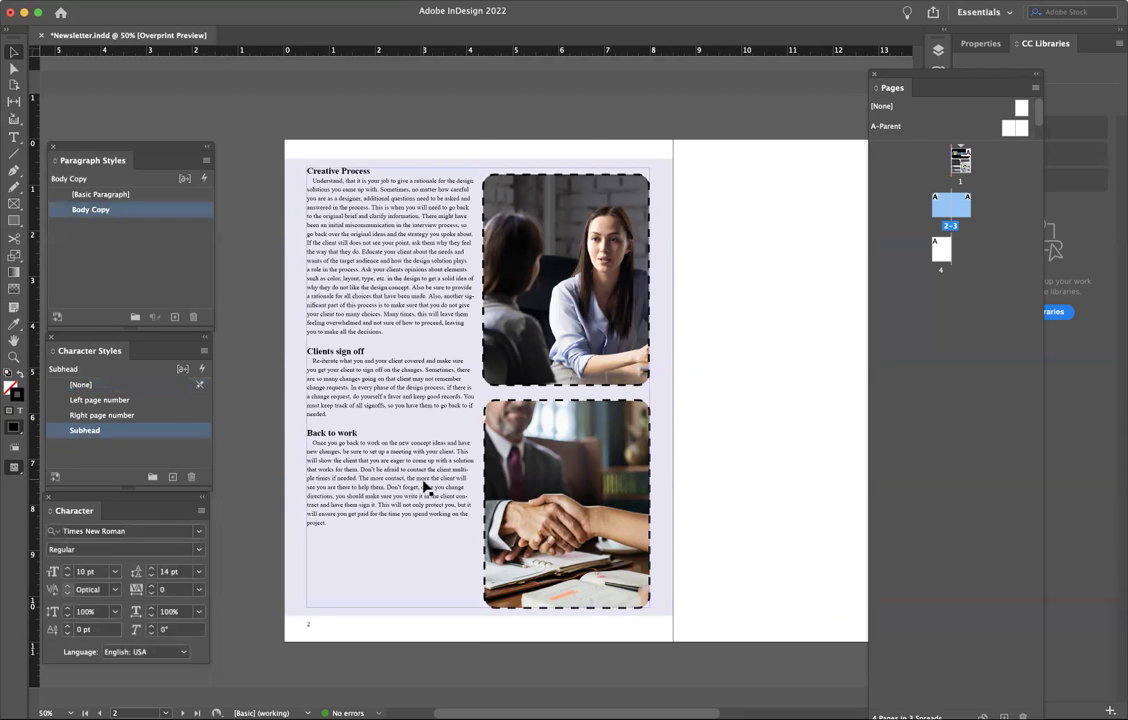
Step: Insert forced line breaks before "significant" and "leaving" in the Creative Process paragraph to remove the hyphenated words
click(14, 356)
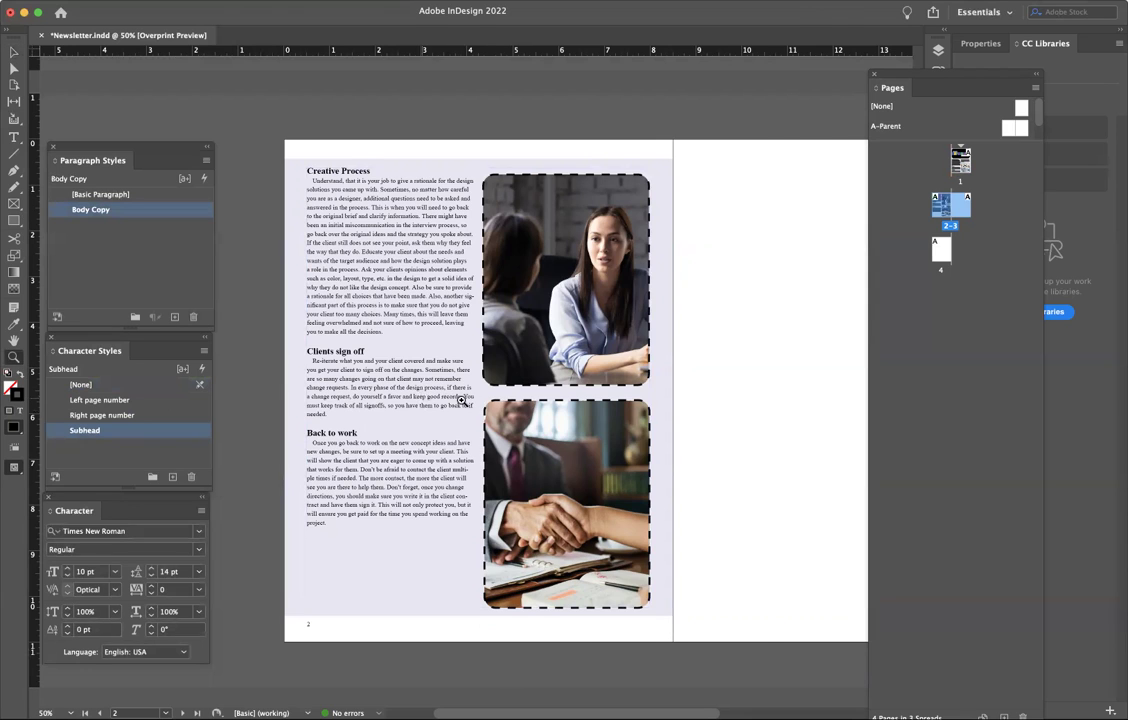
click(407, 354)
scroll(451, 359, up, 3)
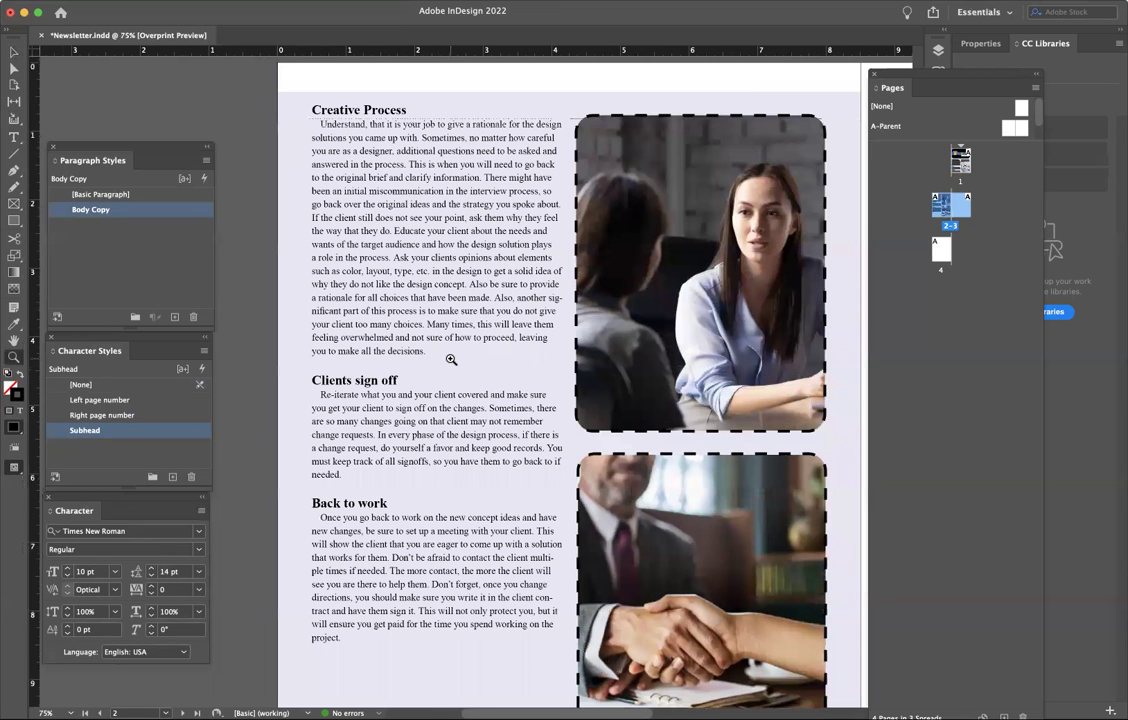
scroll(451, 359, up, 1)
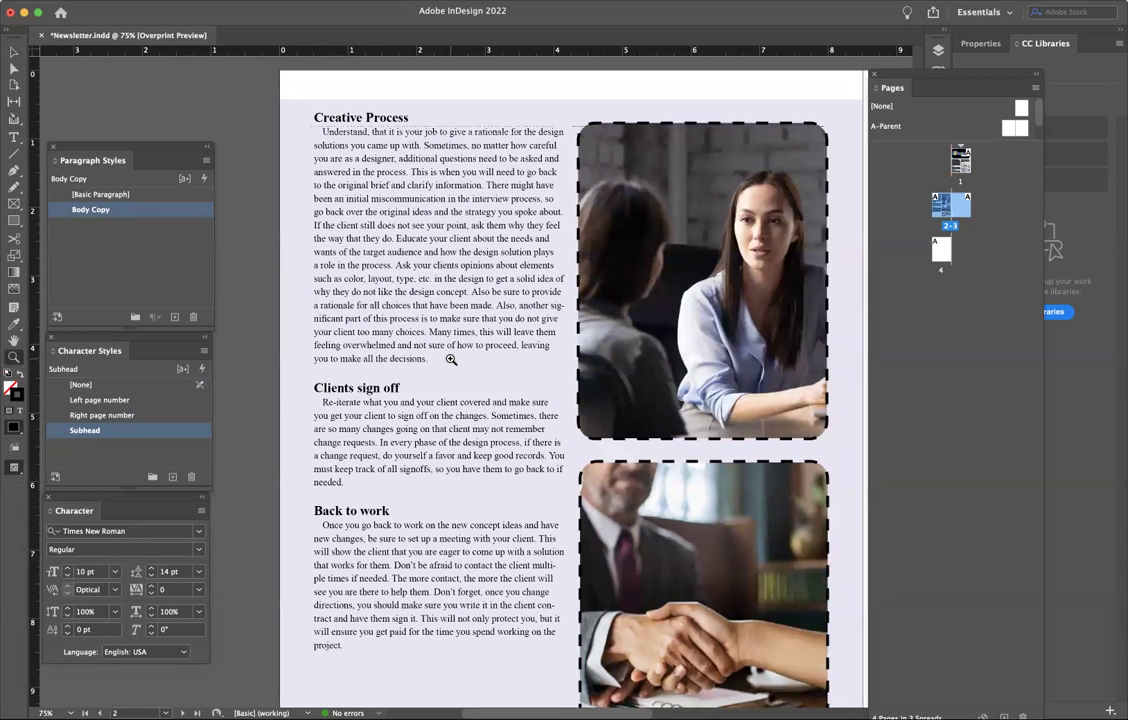
click(16, 138)
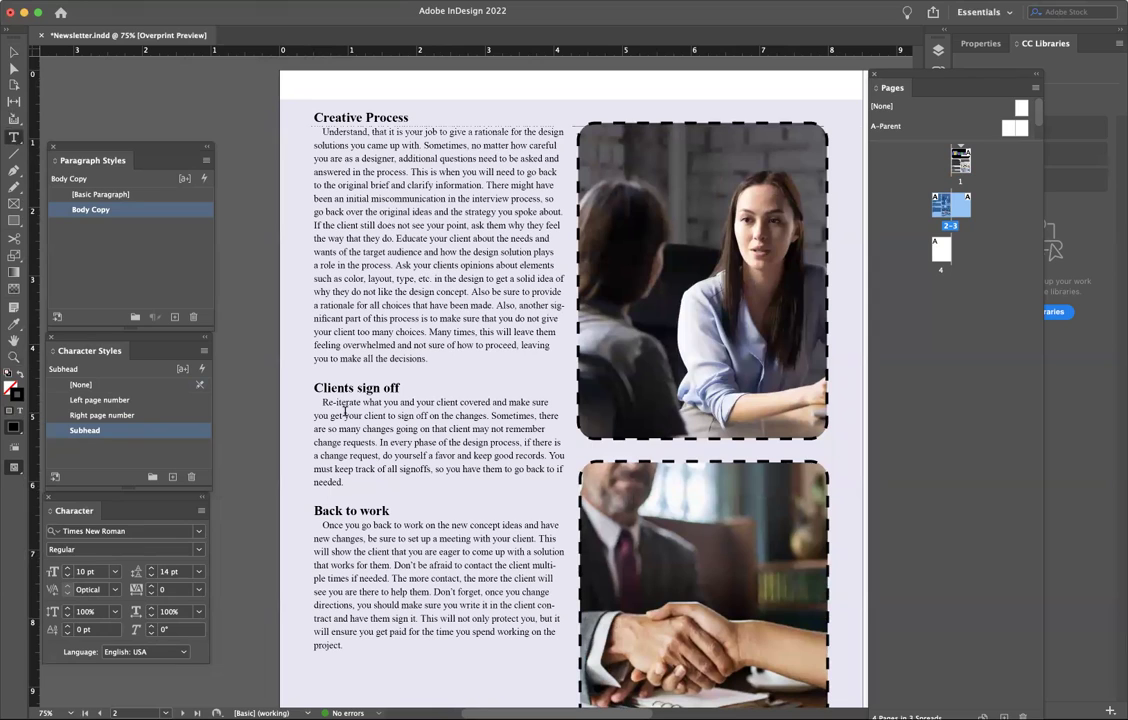
click(549, 305)
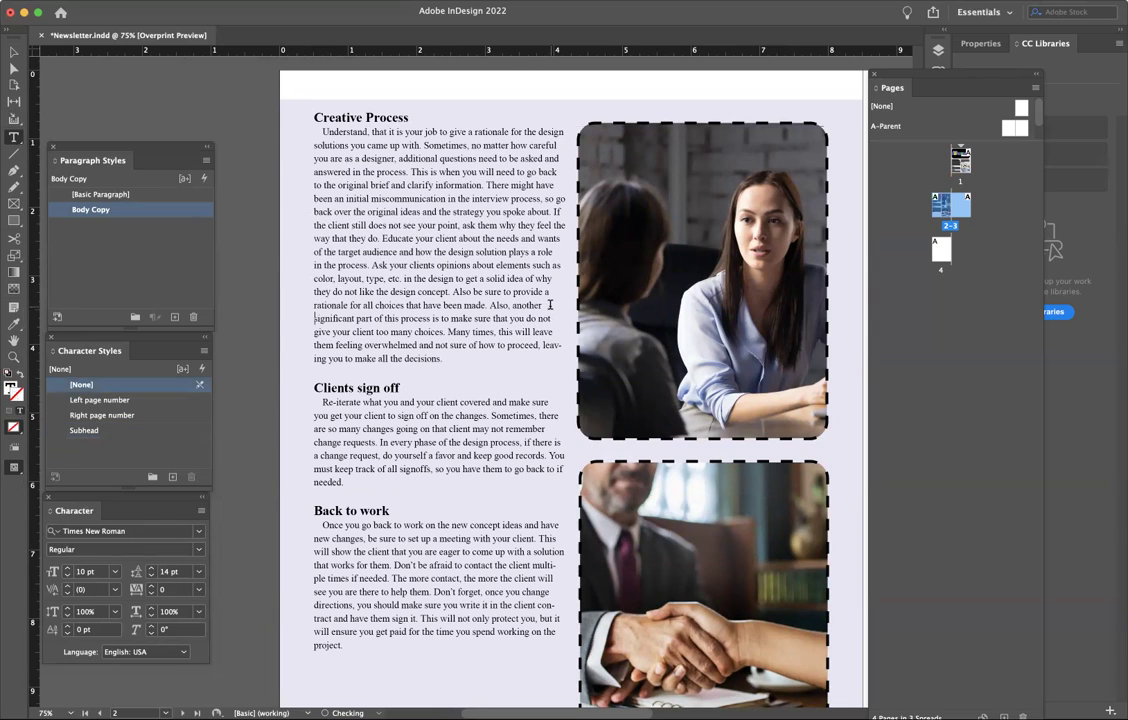
click(541, 344)
key(shift+Return)
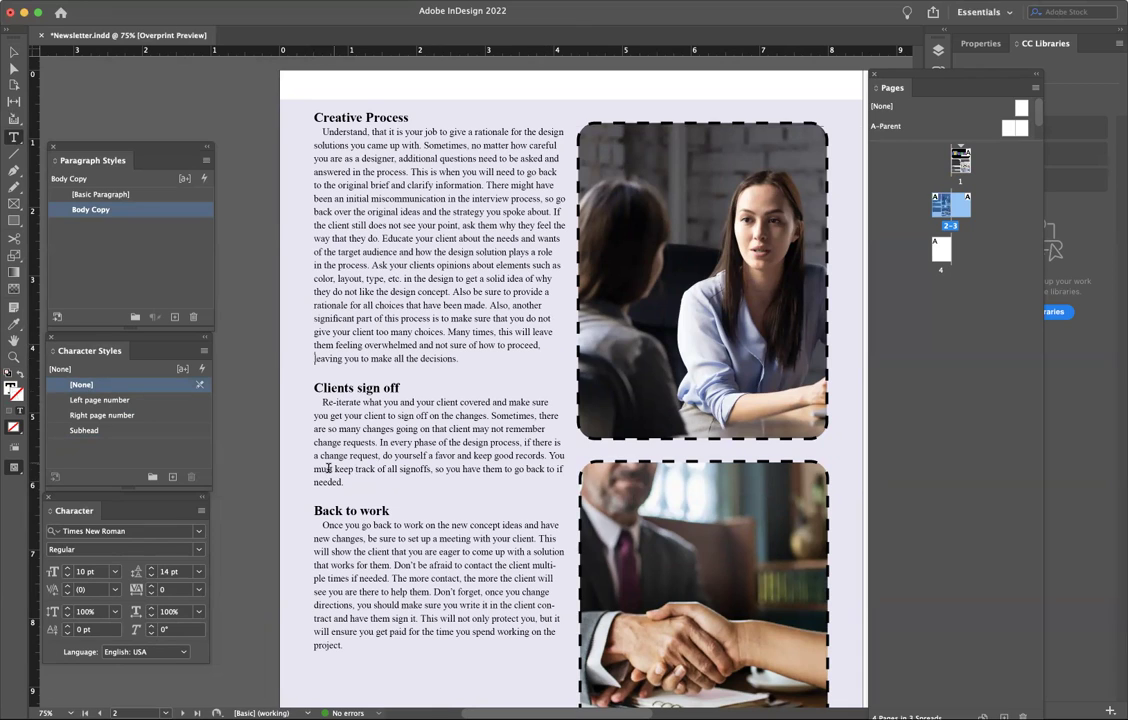
Step: Insert forced line breaks before "You must" and "back to if needed" in the Clients sign off paragraph
click(547, 455)
key(shift+Return)
click(545, 467)
key(shift+Return)
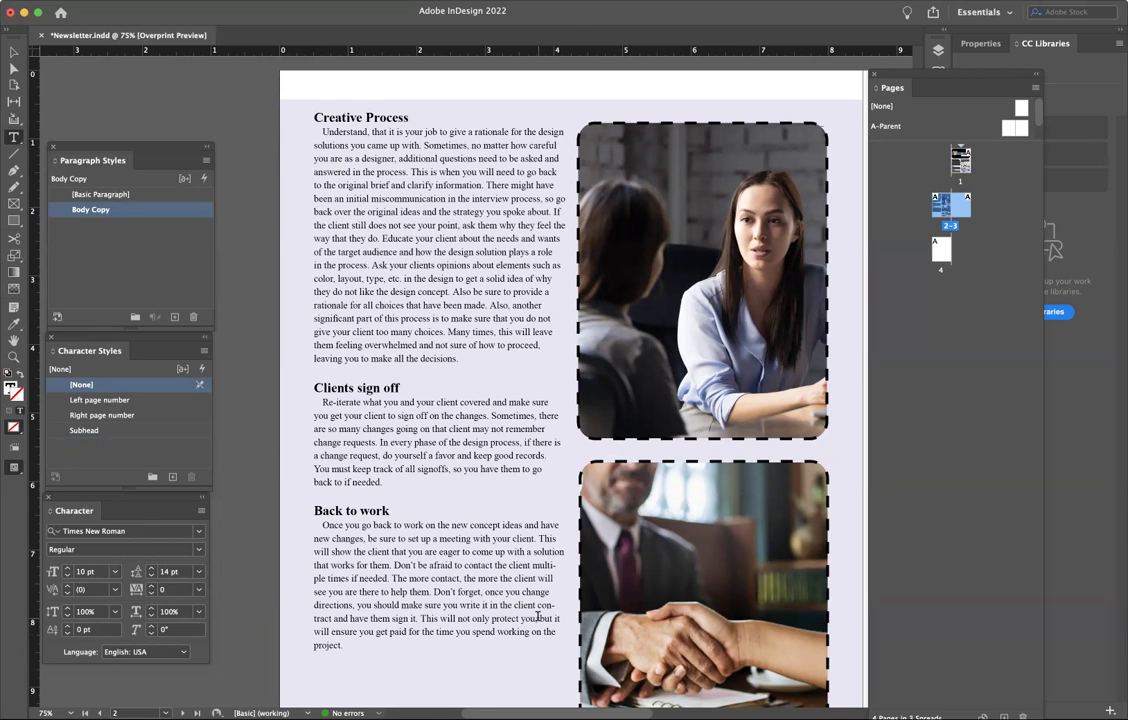
Step: Try a forced line break before "but it will" in the Back to work paragraph
click(540, 618)
key(shift+Return)
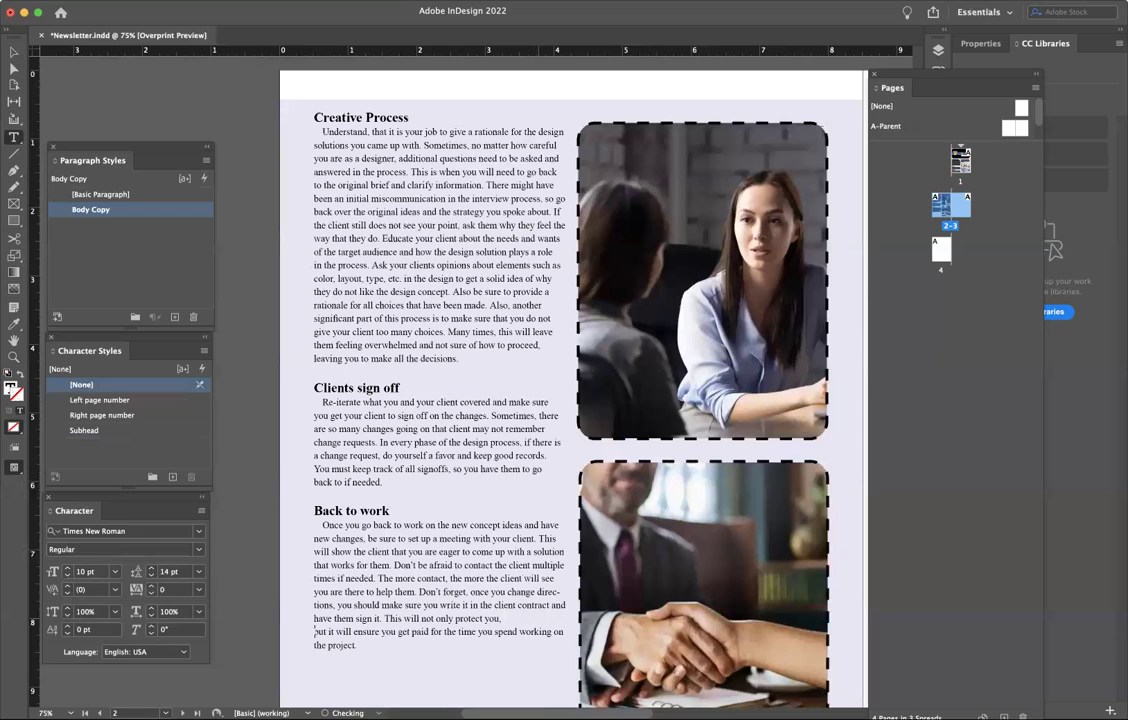
key(BackSpace)
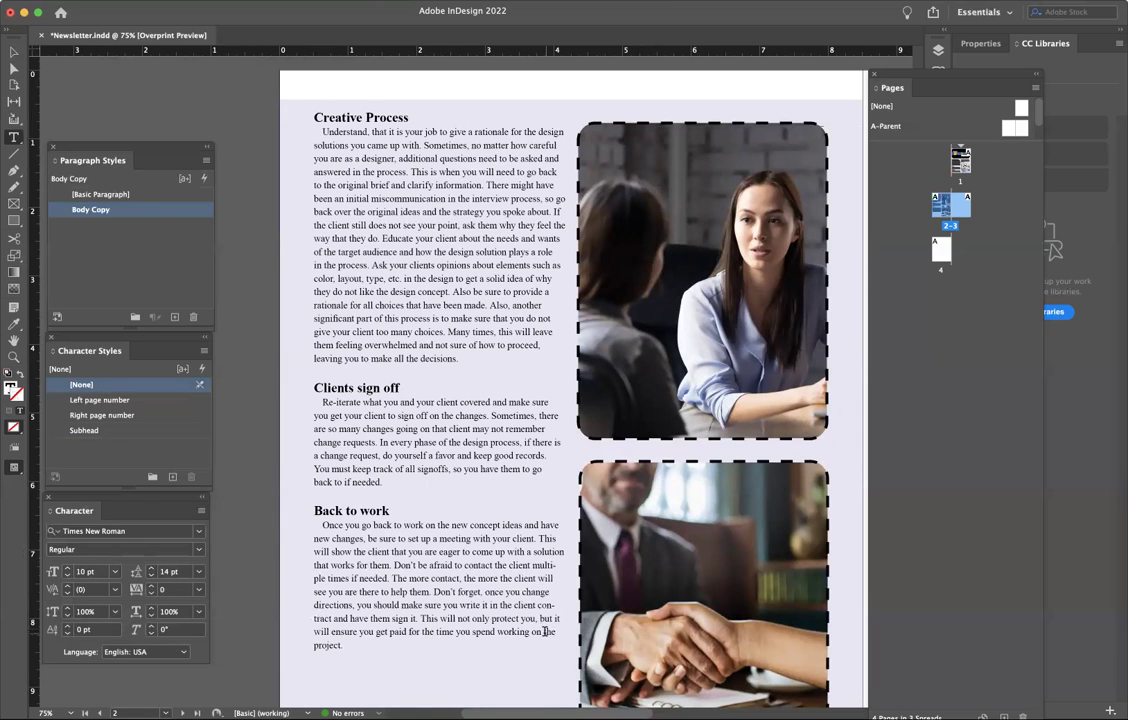
Step: Insert forced line breaks before "the project", "will ensure" and "and have them" at the end of the Back to work paragraph
click(543, 632)
key(shift+Return)
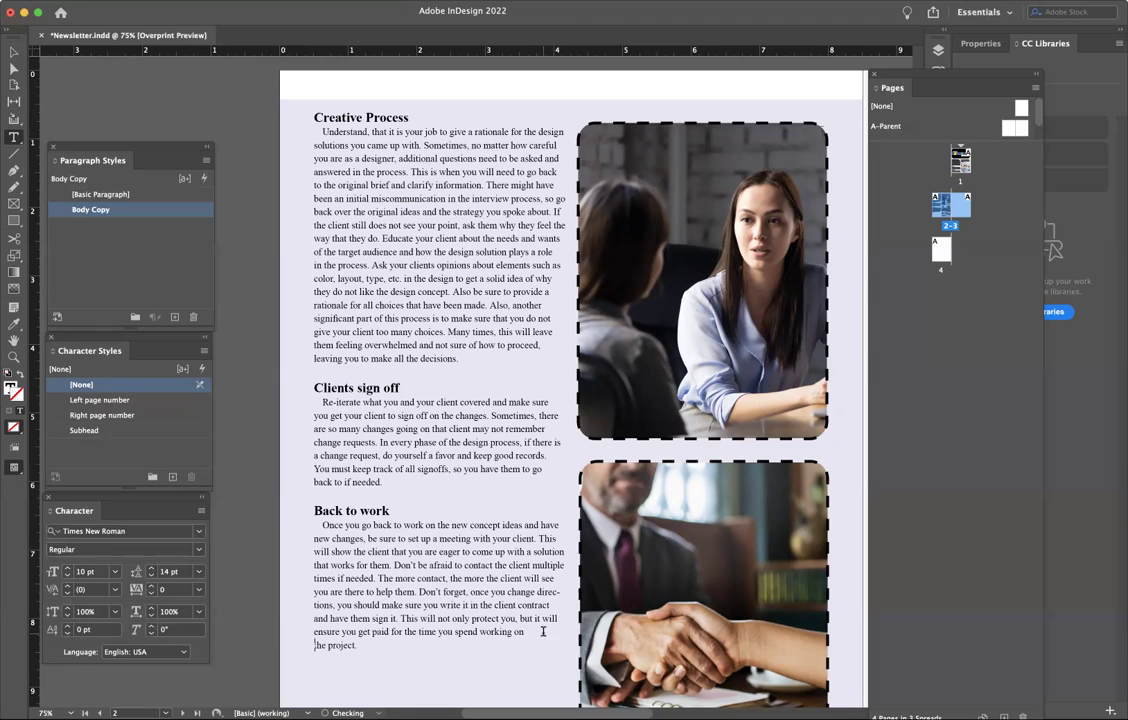
click(541, 620)
key(shift+Return)
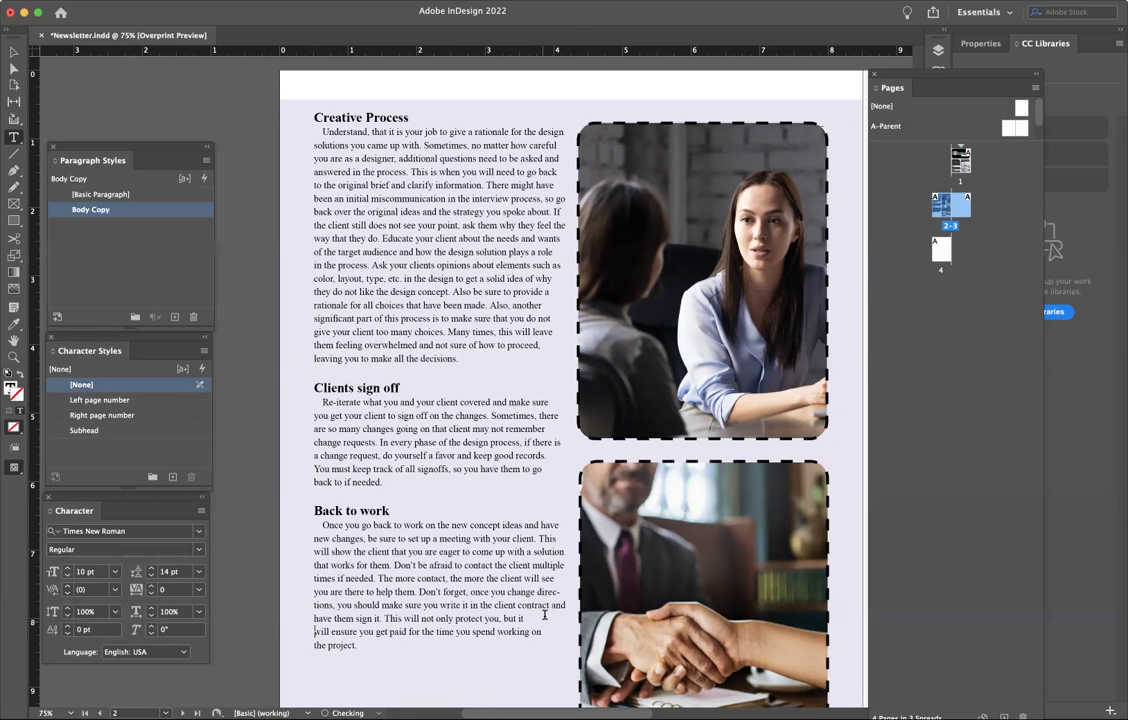
click(550, 606)
key(shift+Return)
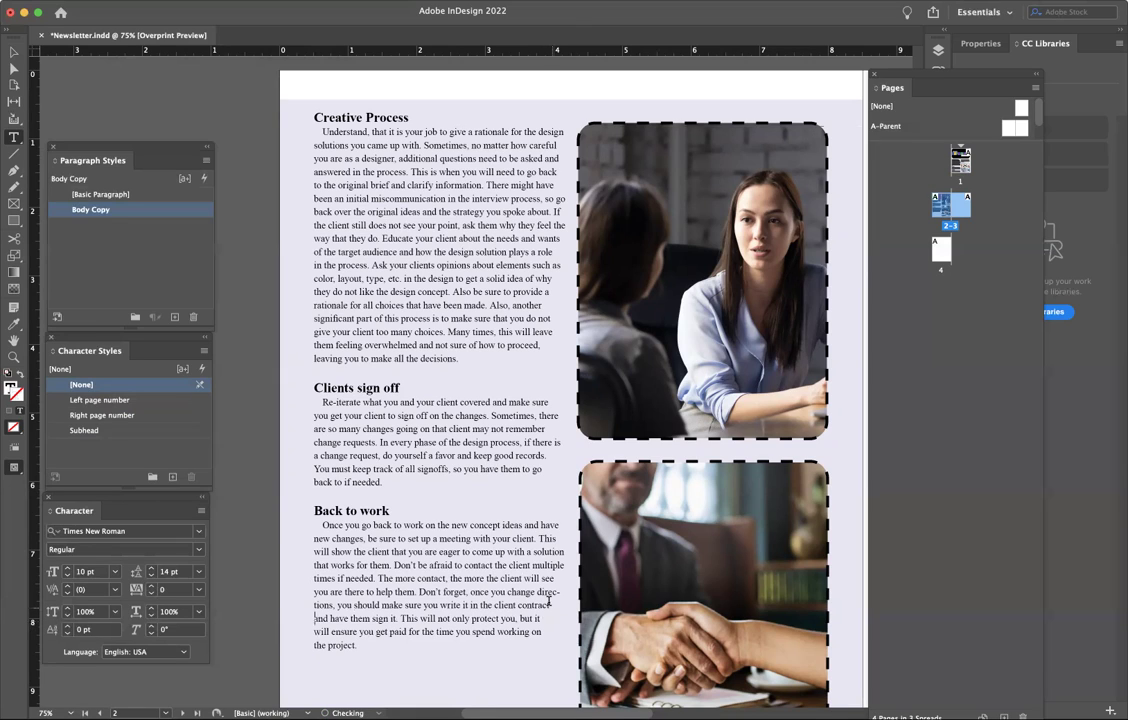
Step: Lower the top edge of the page 2 text frame to slightly below the upper photo's top edge
click(15, 52)
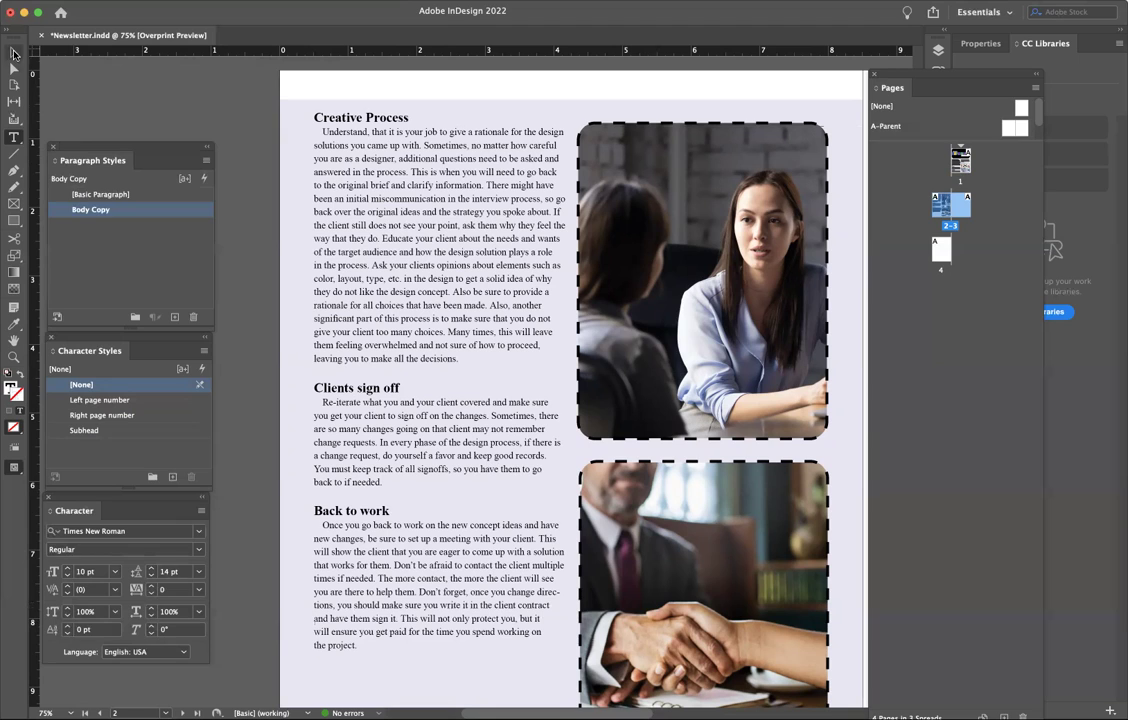
click(100, 68)
key(super+minus)
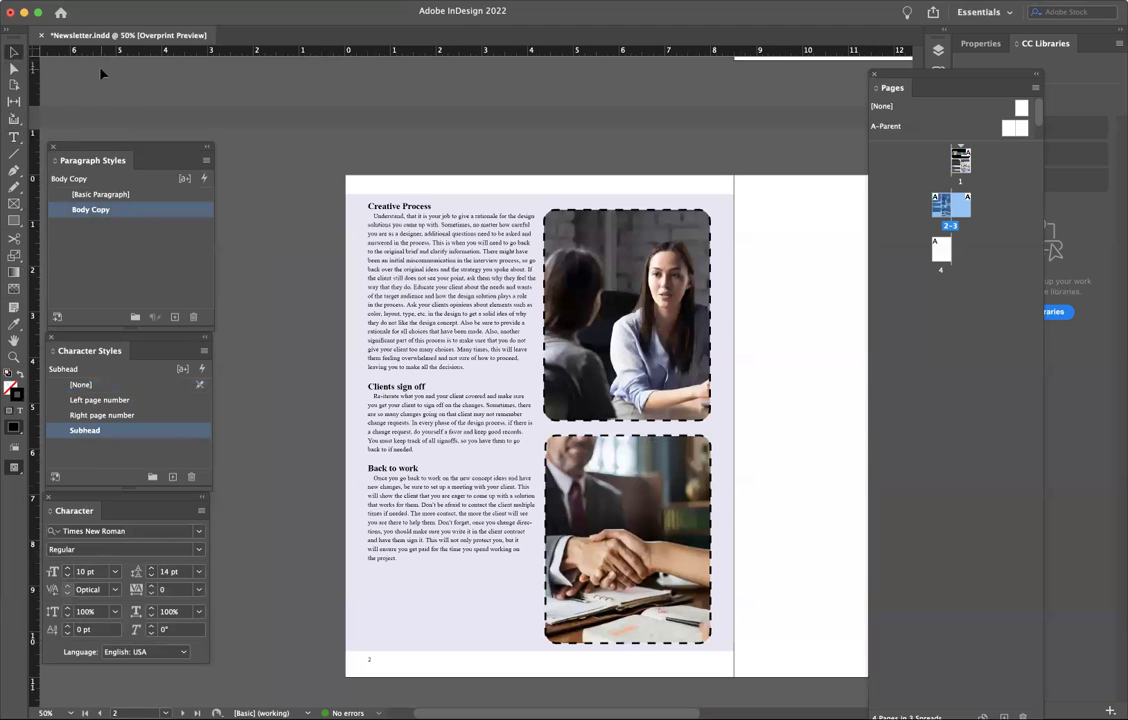
click(398, 205)
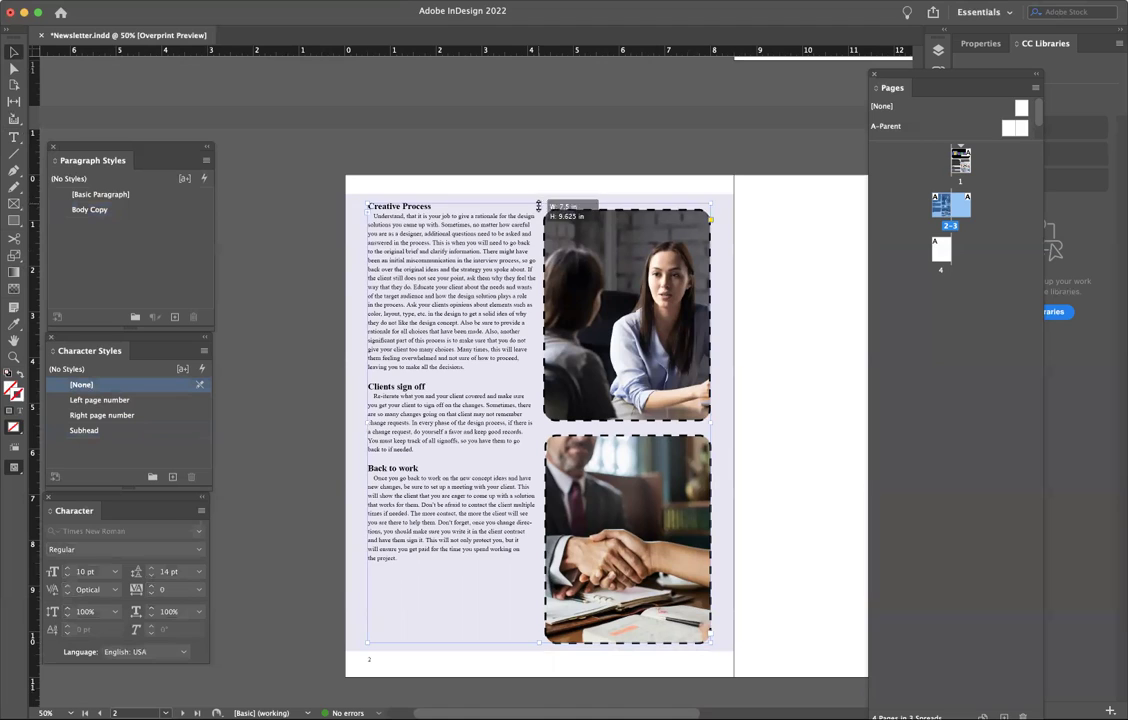
drag(538, 205, 538, 221)
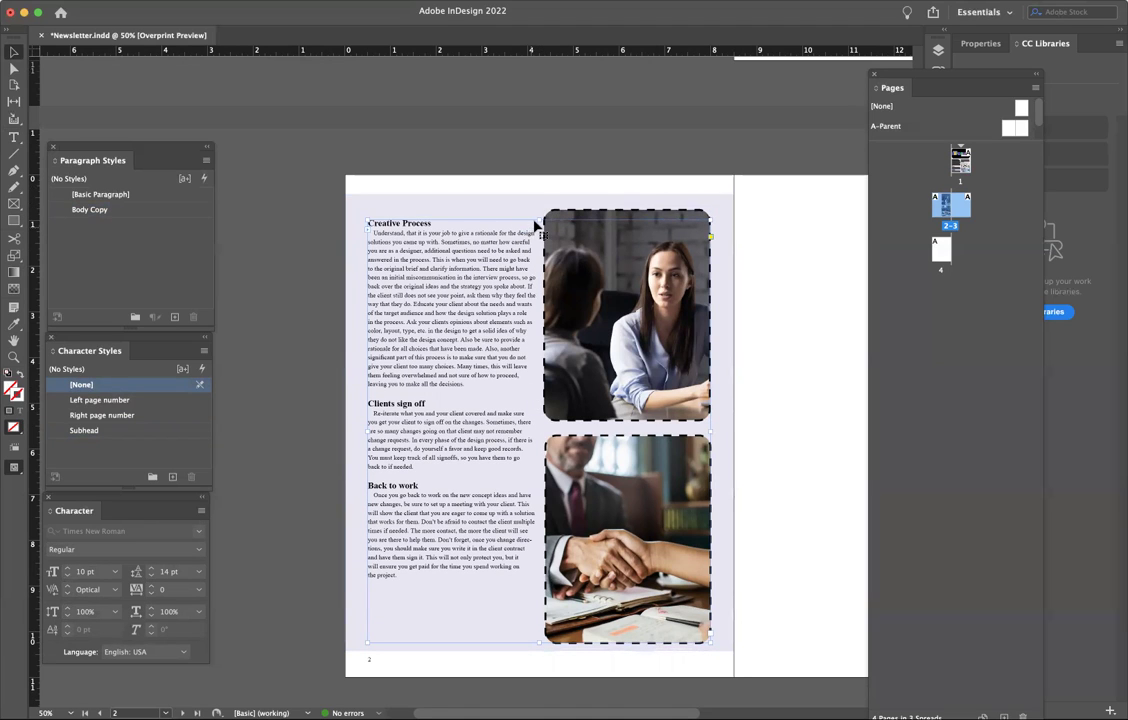
drag(538, 219, 538, 219)
Step: Show the guides so the page margins appear on the page 2–3 spread
click(264, 2)
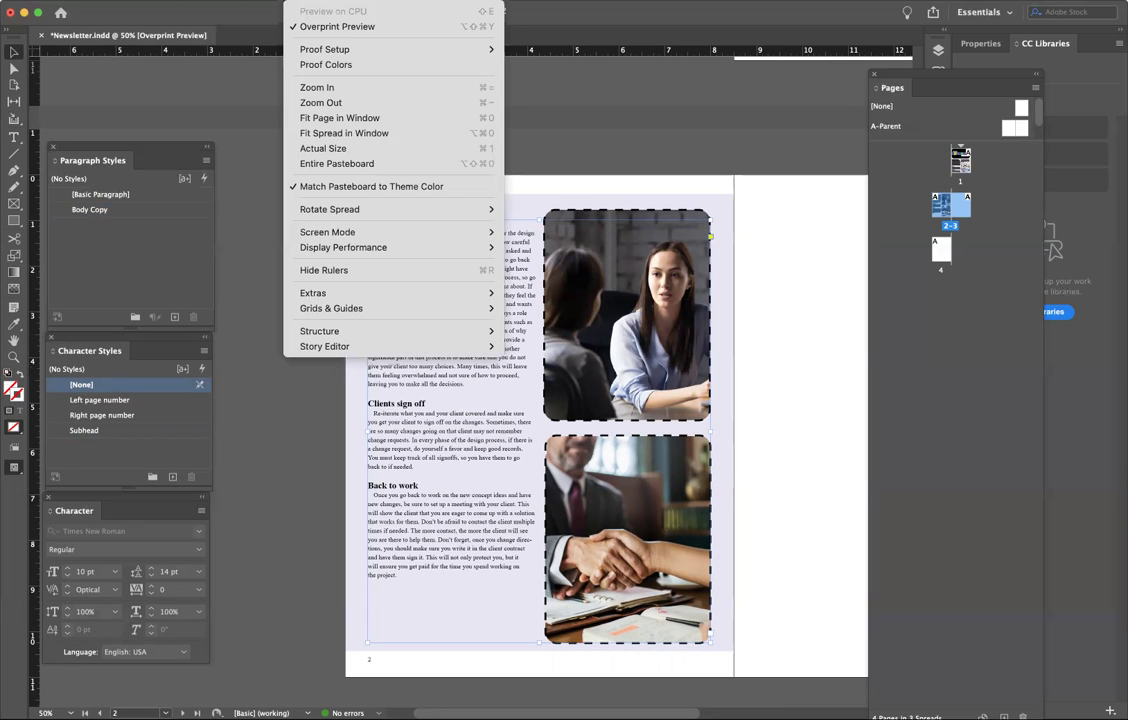
mouse_move(378, 309)
click(549, 307)
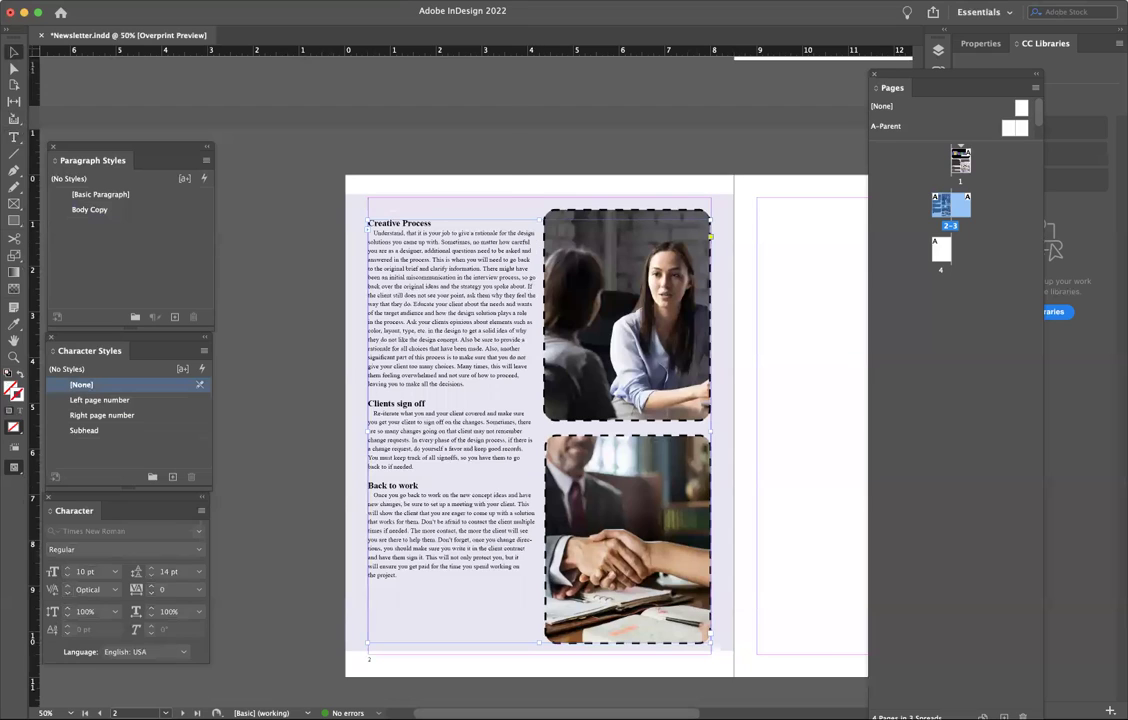
click(305, 0)
mouse_move(321, 312)
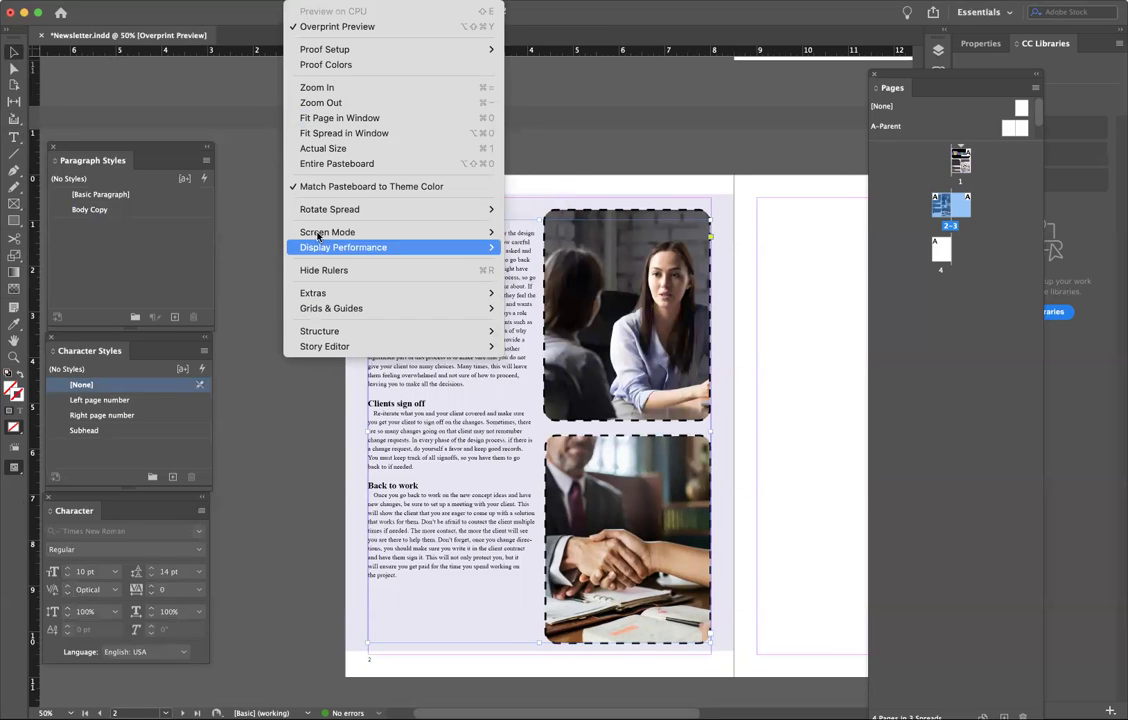
click(251, 103)
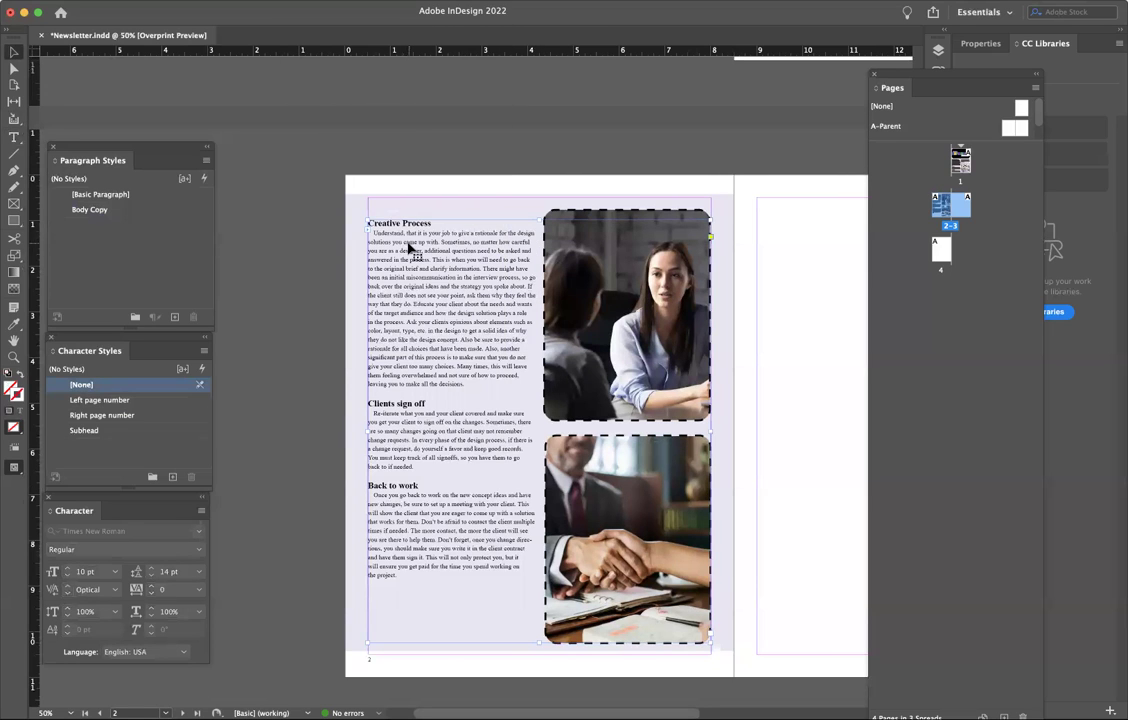
Step: Set the page 2 text frame to one column and narrow it so its right edge stops short of the photos
click(225, 0)
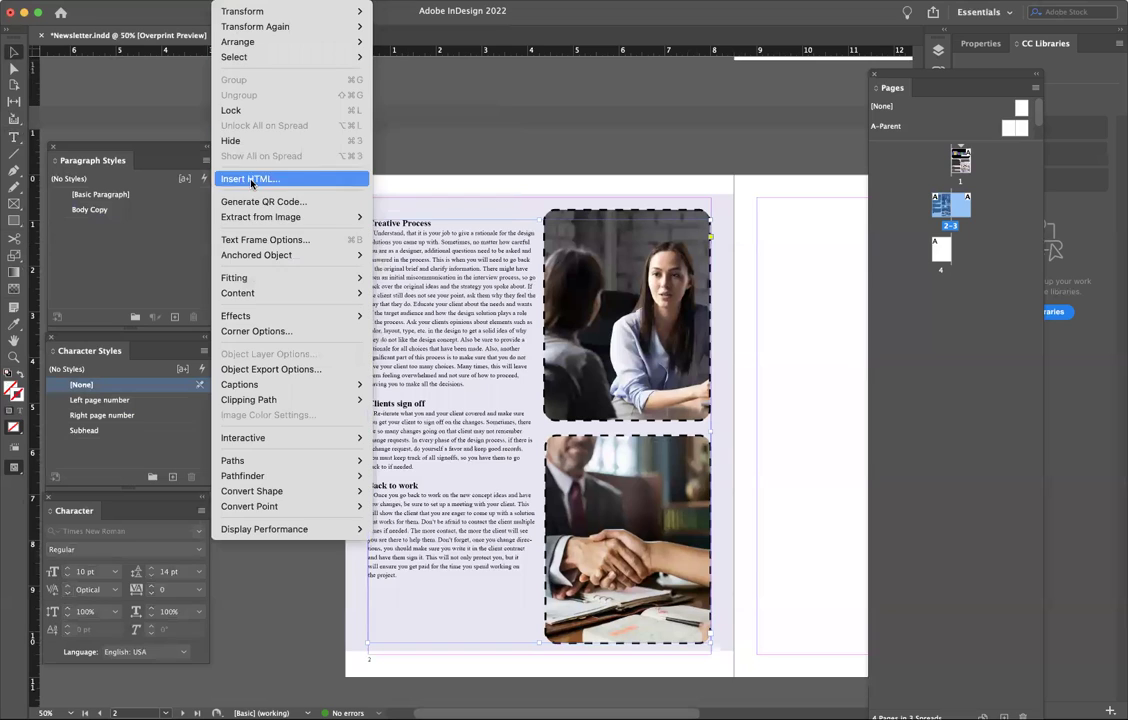
click(251, 241)
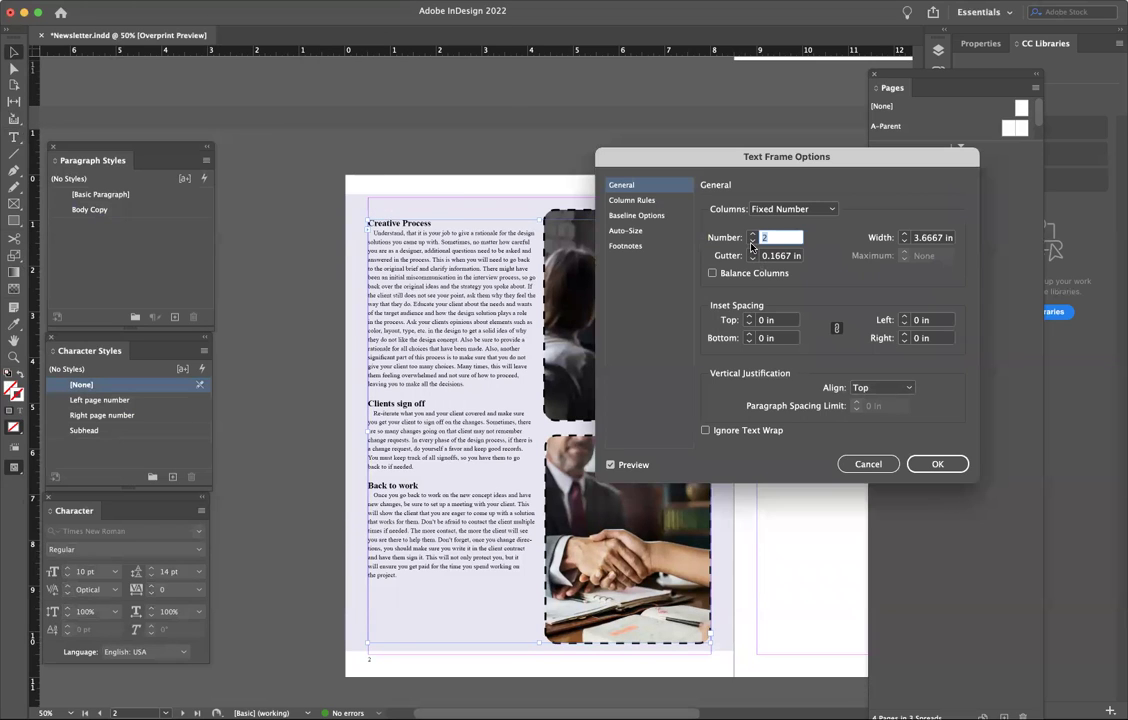
click(752, 243)
click(936, 464)
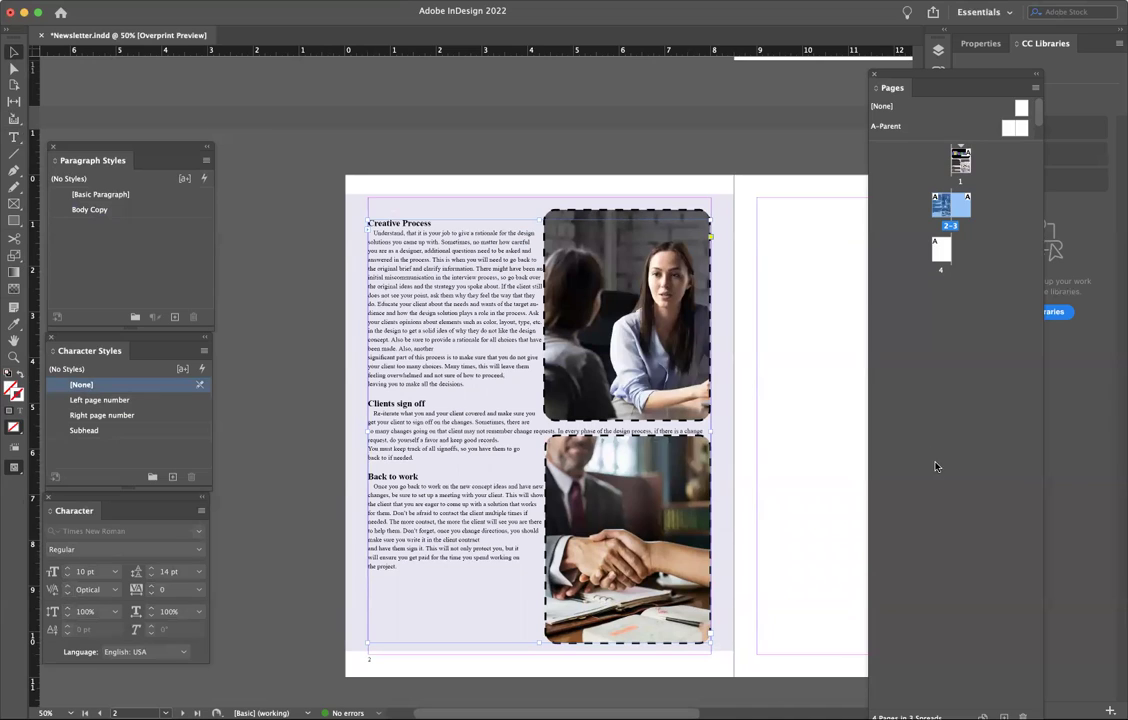
drag(711, 424, 530, 441)
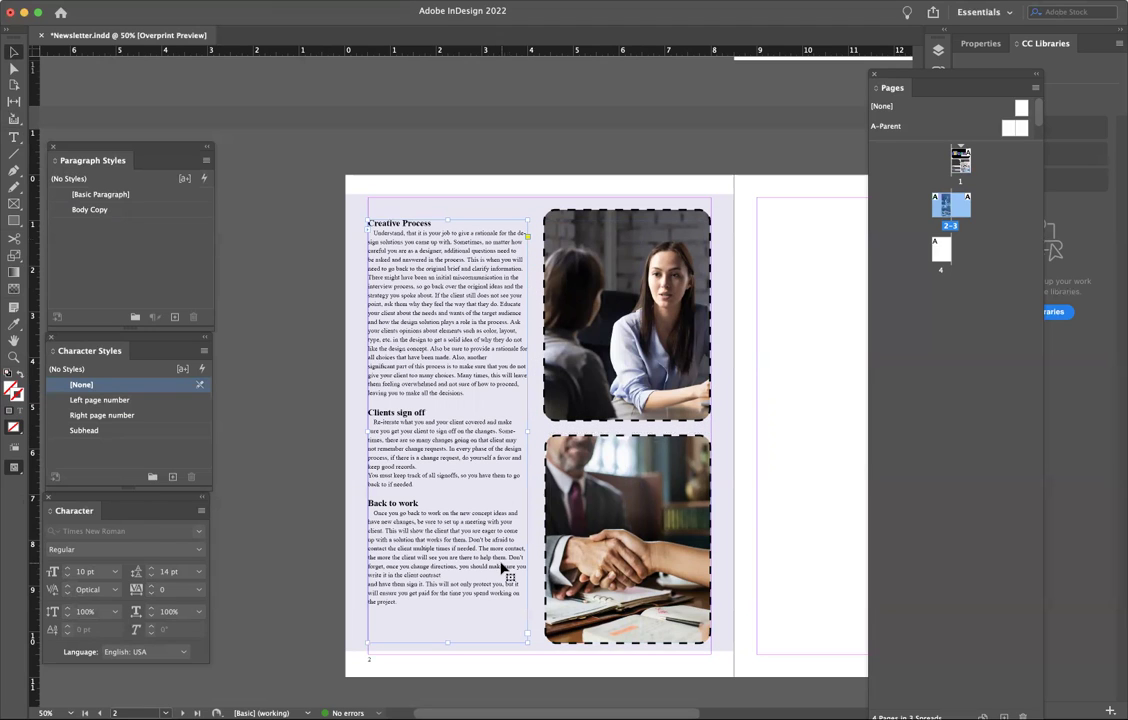
drag(527, 432, 522, 430)
Step: In the Creative Process paragraph, remove the line breaks before "significant" and "leaving" and insert a forced line break before "the decisions"
click(14, 137)
click(14, 357)
click(437, 421)
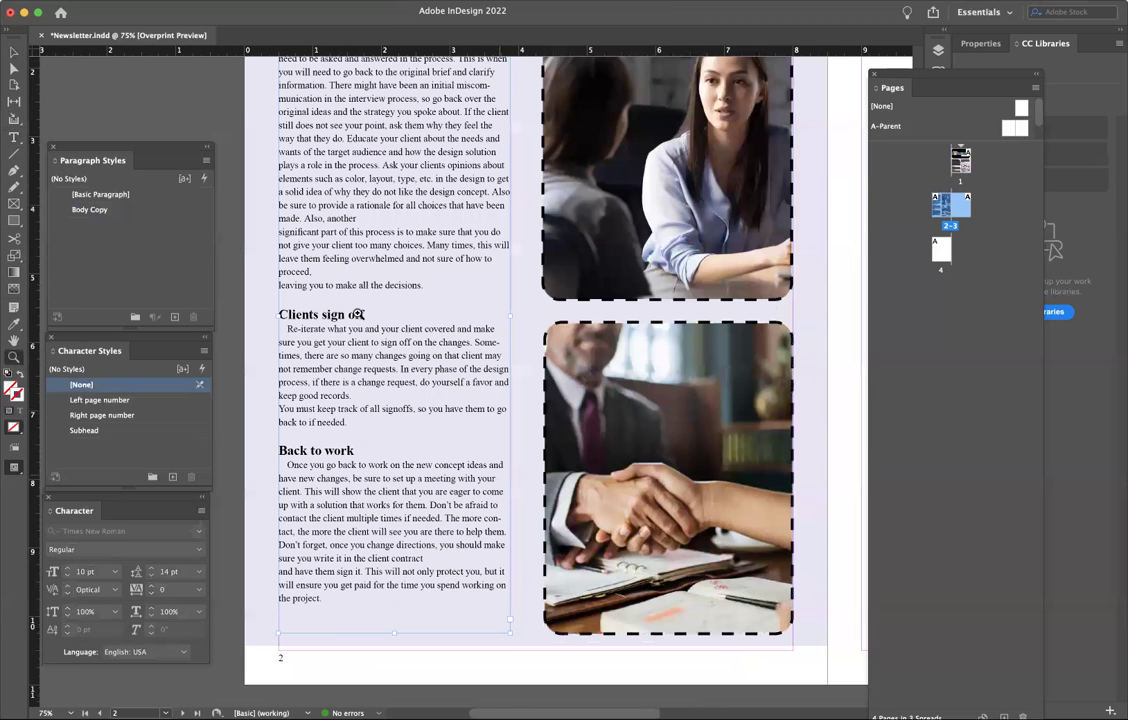
scroll(322, 285, up, 2)
scroll(33, 140, up, 1)
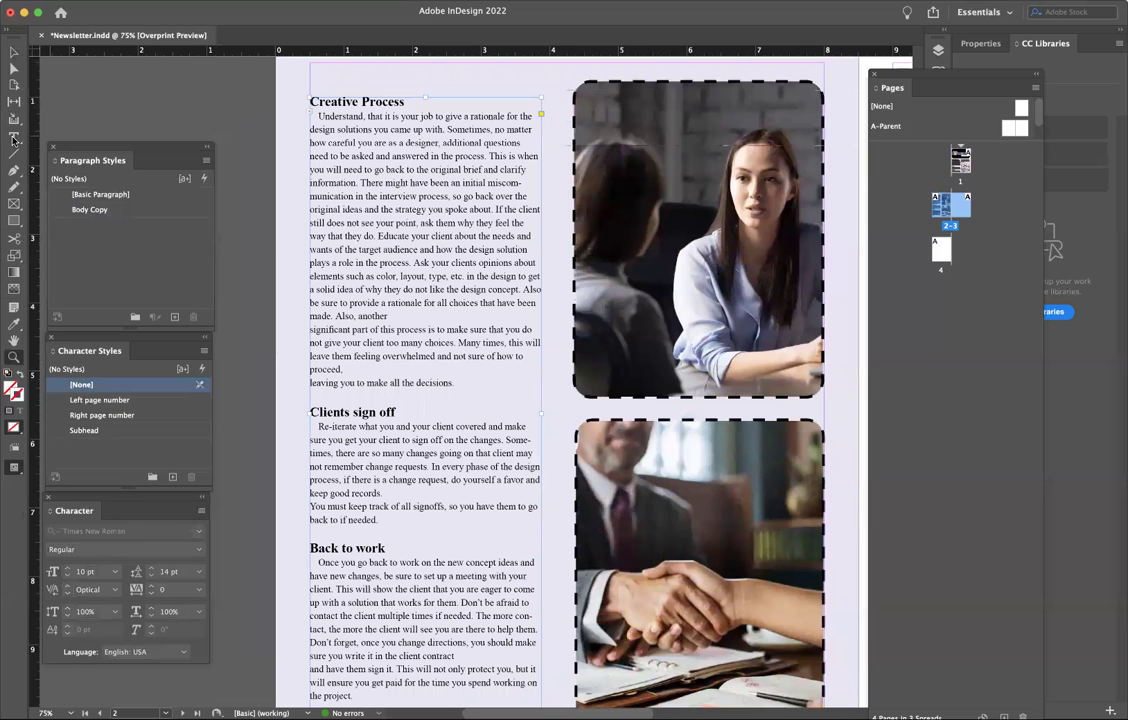
click(14, 137)
click(311, 328)
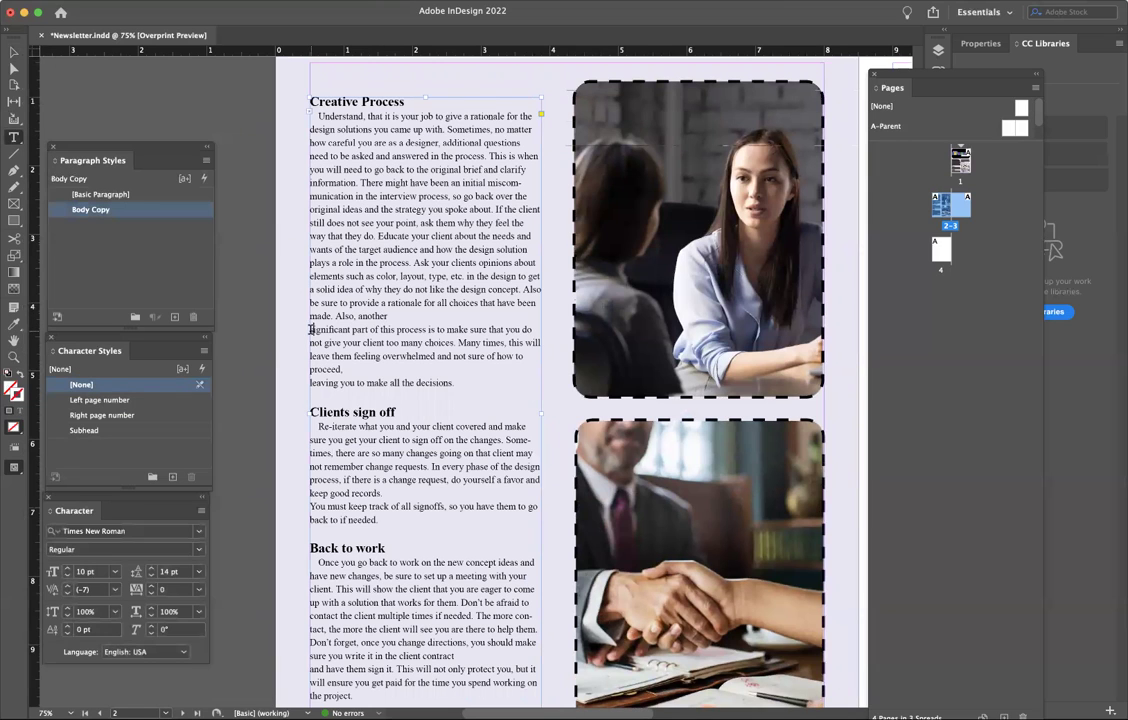
key(BackSpace)
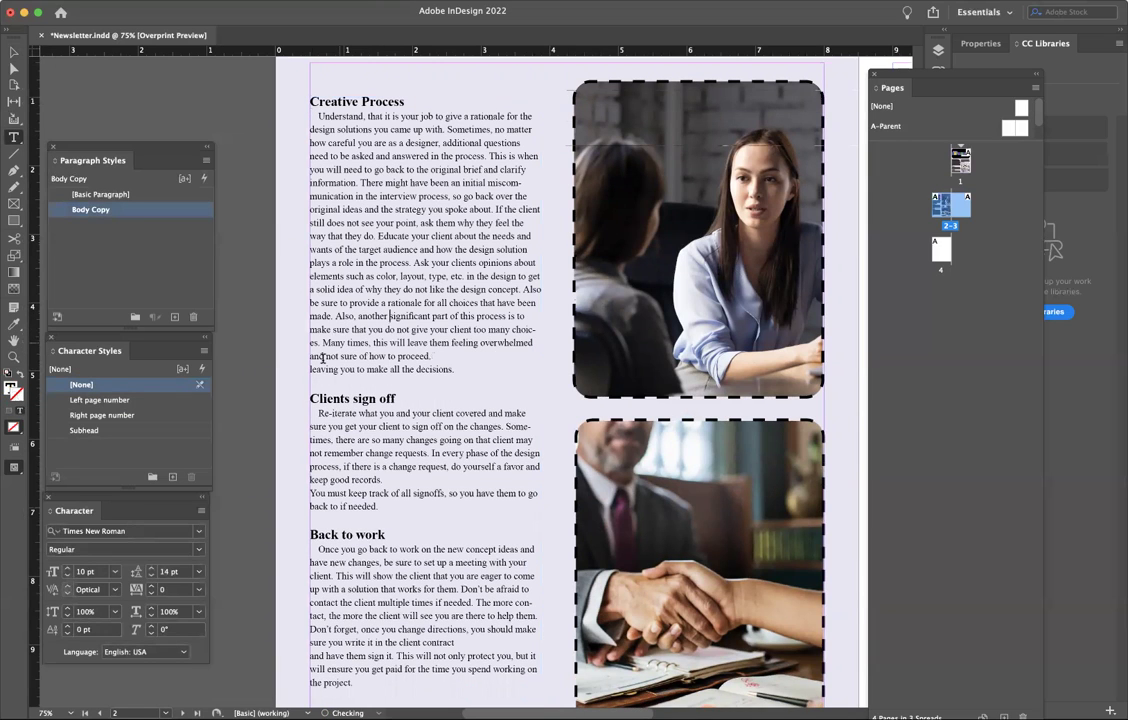
key(BackSpace)
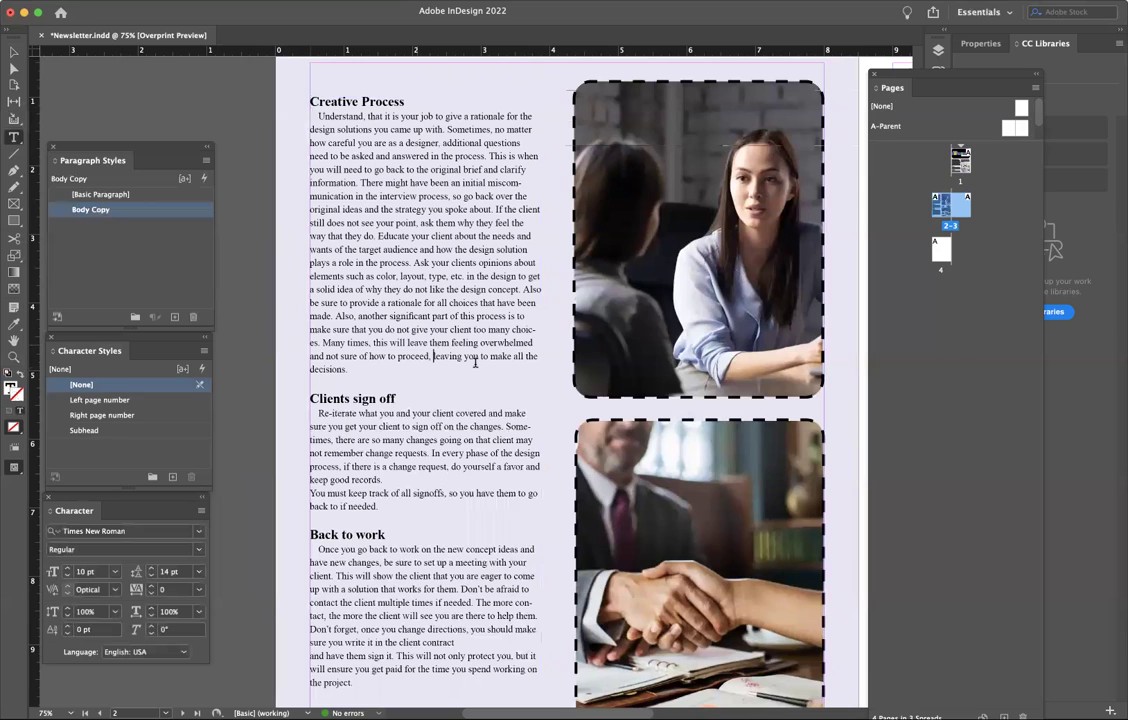
click(525, 356)
key(shift+Return)
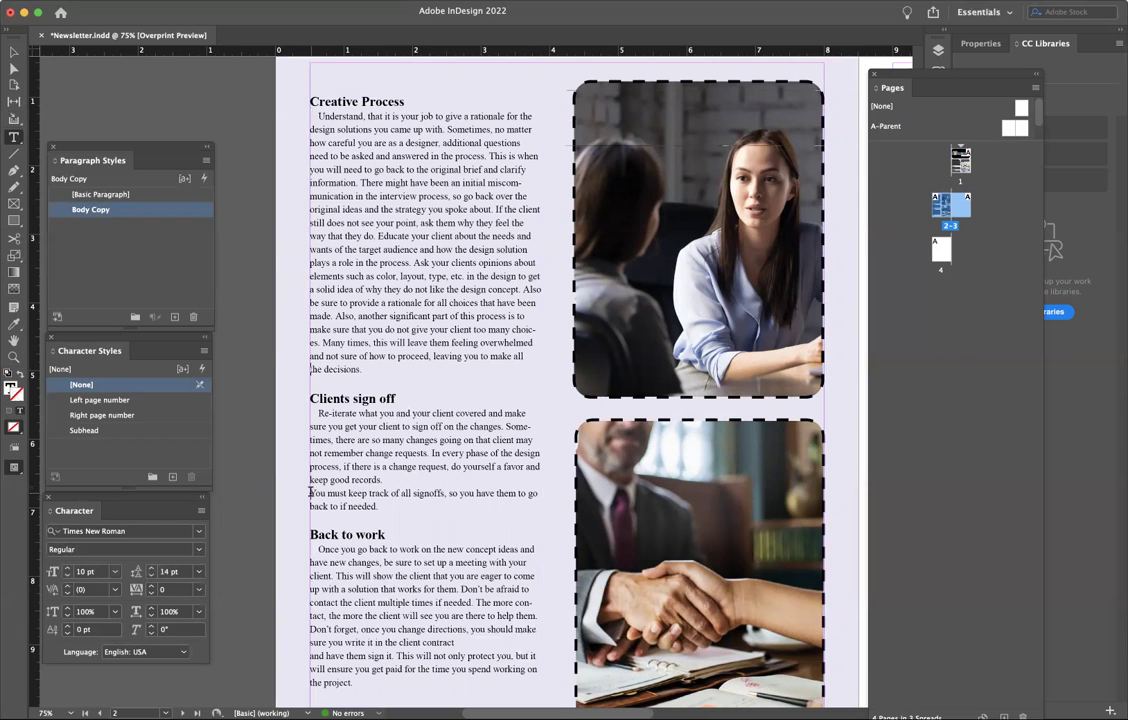
Step: Remove the line breaks before "You must keep" and "back to if needed" in the Clients sign off paragraph
click(310, 493)
key(BackSpace)
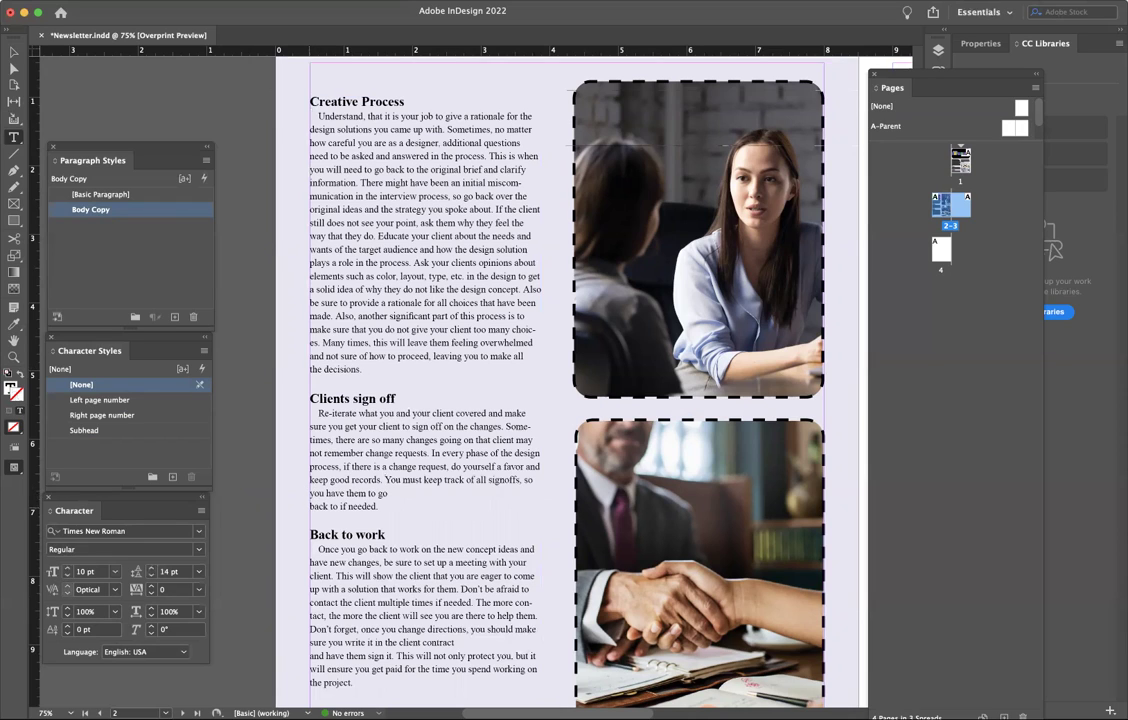
click(310, 506)
key(BackSpace)
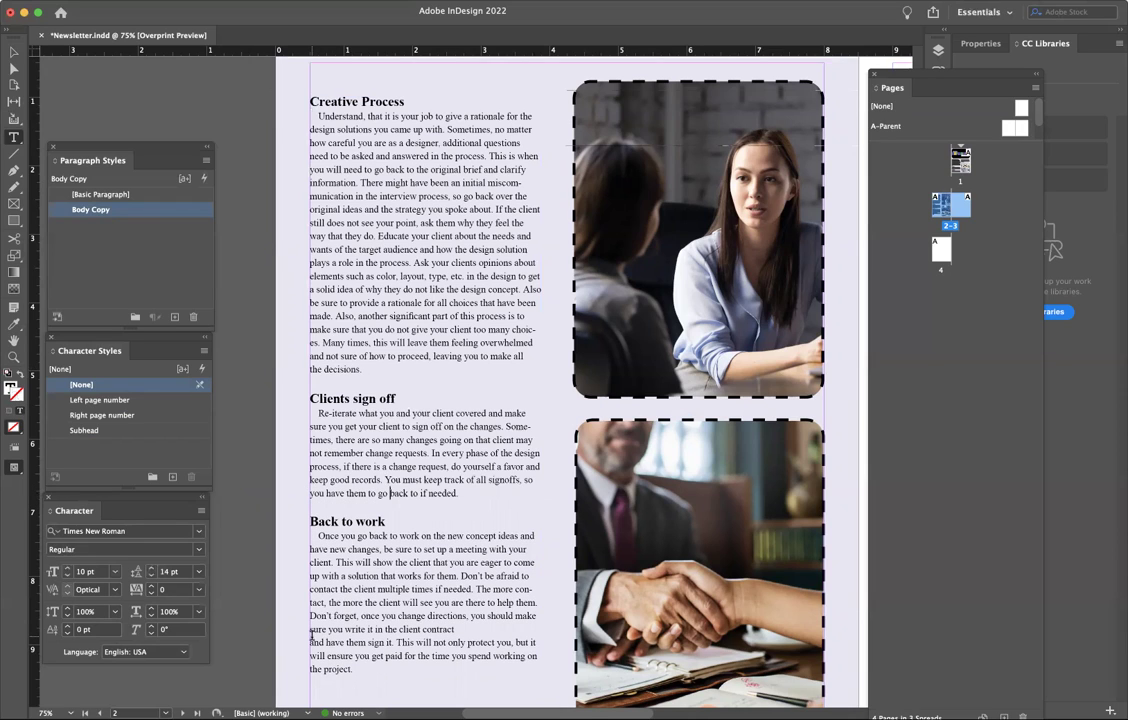
Step: Remove the line breaks before "and have them", "will ensure" and "the project" in the Back to work paragraph
click(311, 636)
key(BackSpace)
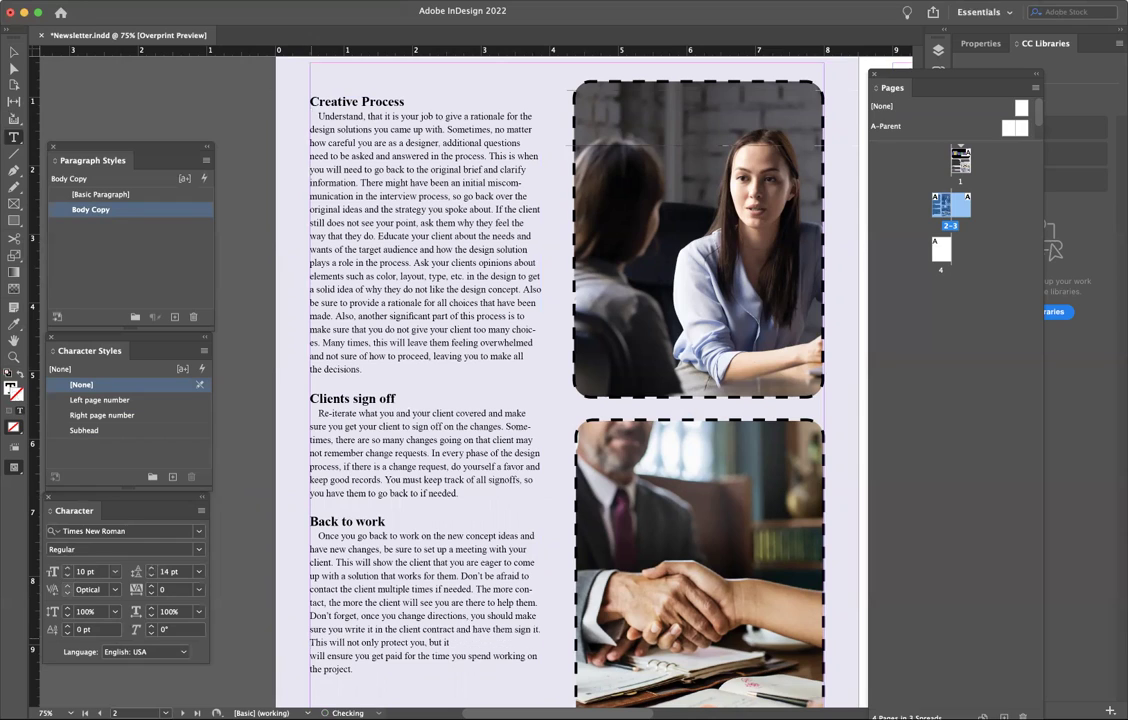
click(311, 656)
key(BackSpace)
click(311, 669)
key(BackSpace)
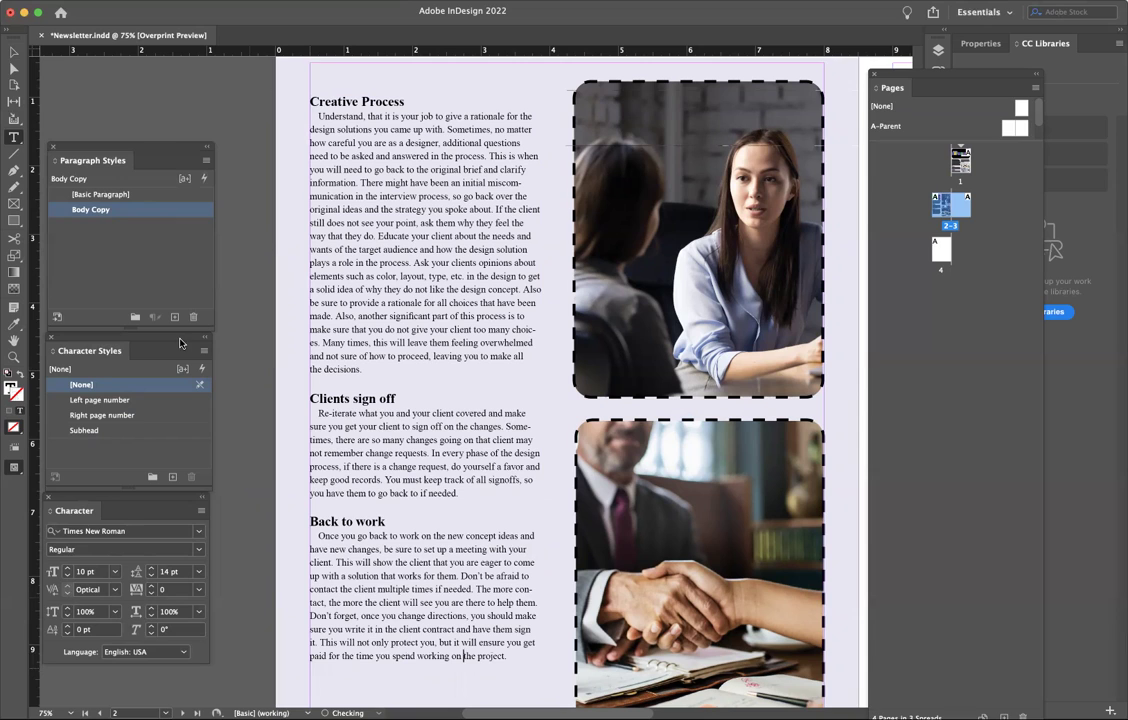
Step: Lower the top edge of the page 2 text frame so the Creative Process heading starts further below the upper photo's top edge
key(Escape)
click(100, 93)
key(super+minus)
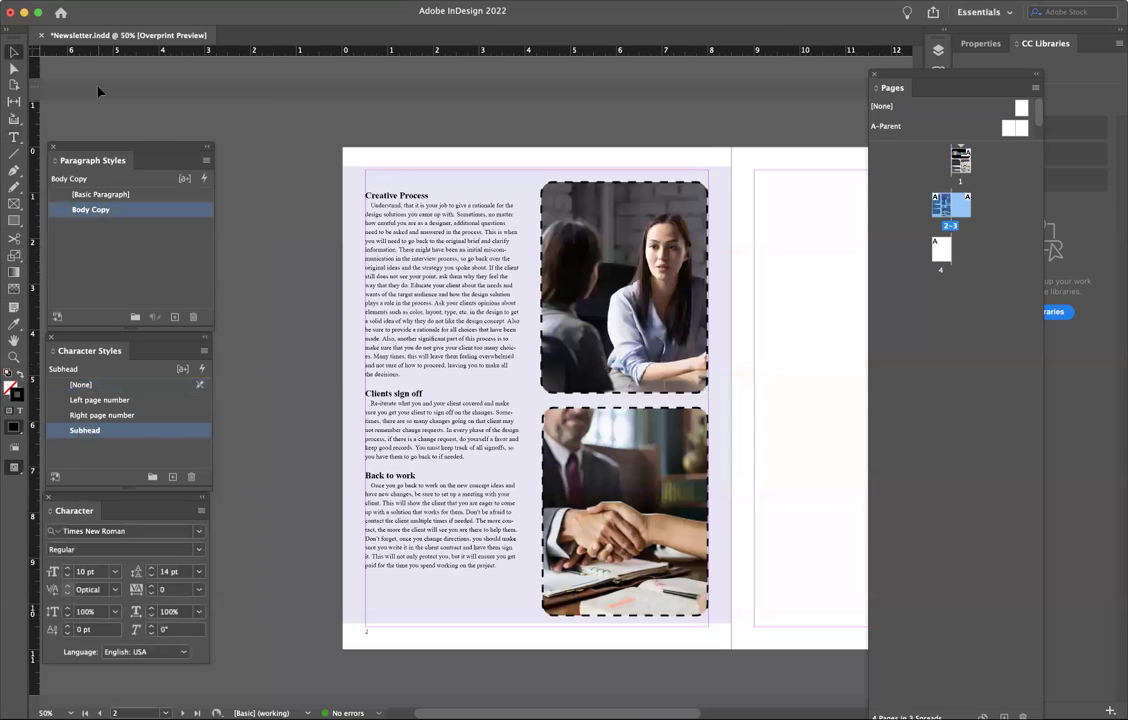
click(466, 320)
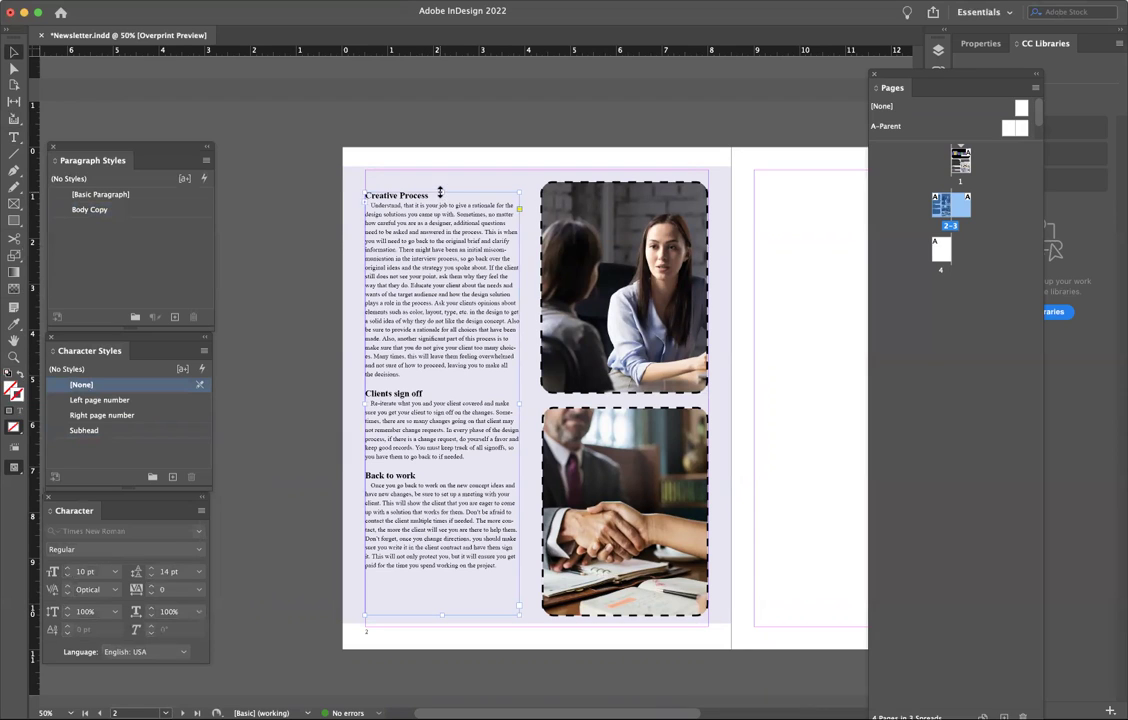
drag(442, 192, 441, 207)
click(287, 492)
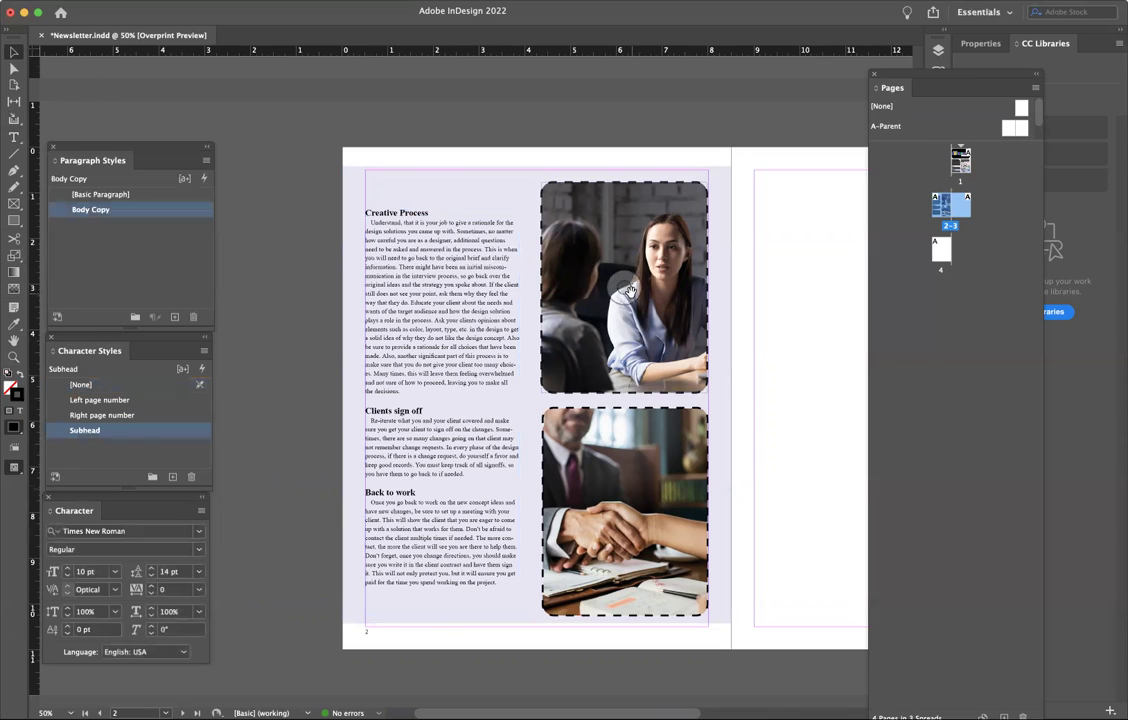
Step: Nudge the upper photo on page 2 slightly up, closer to the top margin
click(634, 216)
key(Up)
key(Up)
key(Up)
key(Up)
key(Up)
Step: Nudge the lower handshake photo on page 2 slightly up towards the upper photo
click(659, 446)
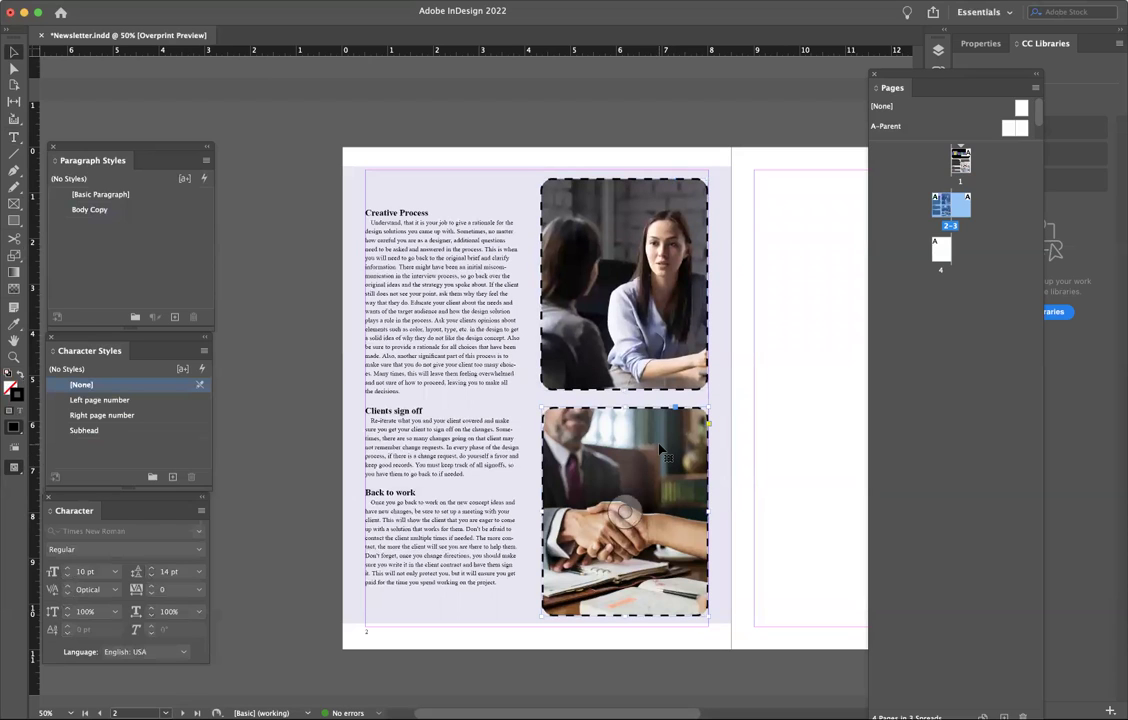
key(Up)
key(Up)
key(Up)
key(Up)
key(Up)
key(Up)
key(Up)
click(283, 402)
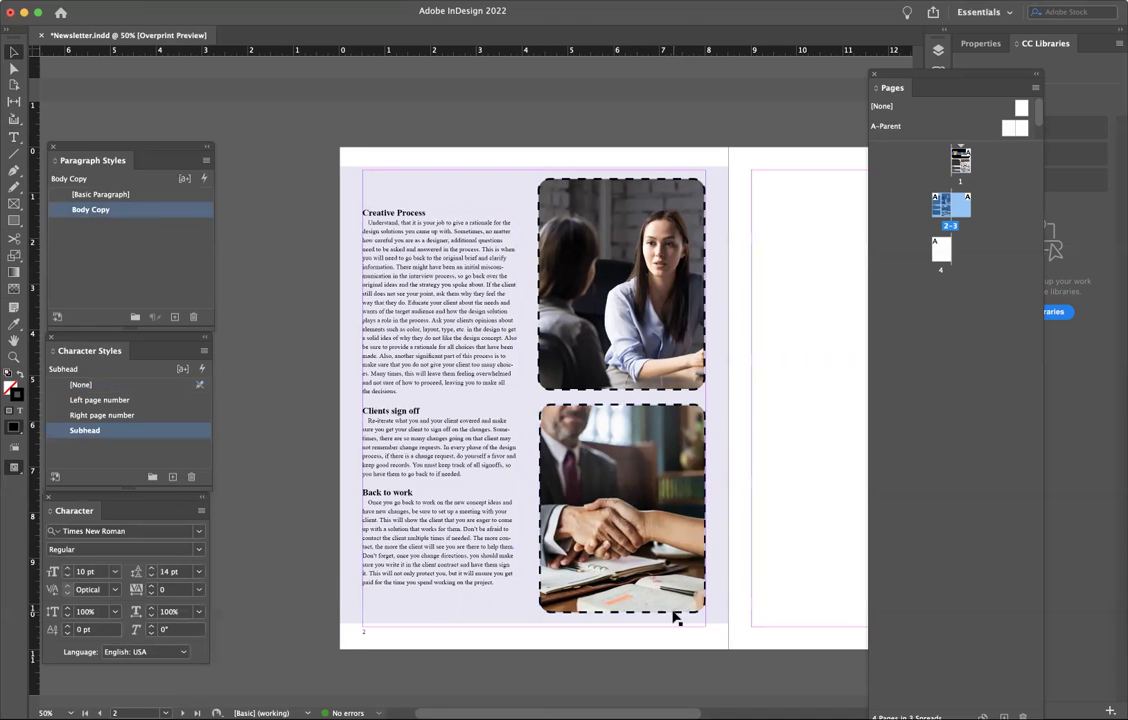
Step: Review the layout of page 2, including its page number, and compare it with page 1
scroll(675, 618, right, 2)
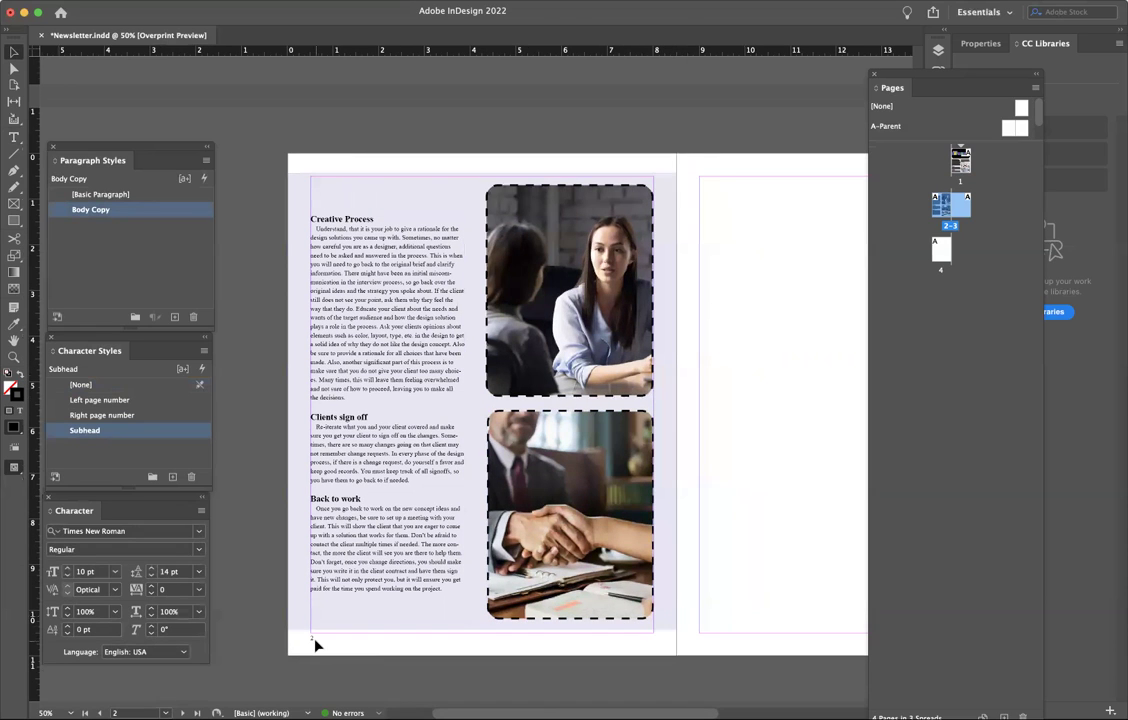
scroll(522, 248, up, 8)
scroll(522, 248, right, 4)
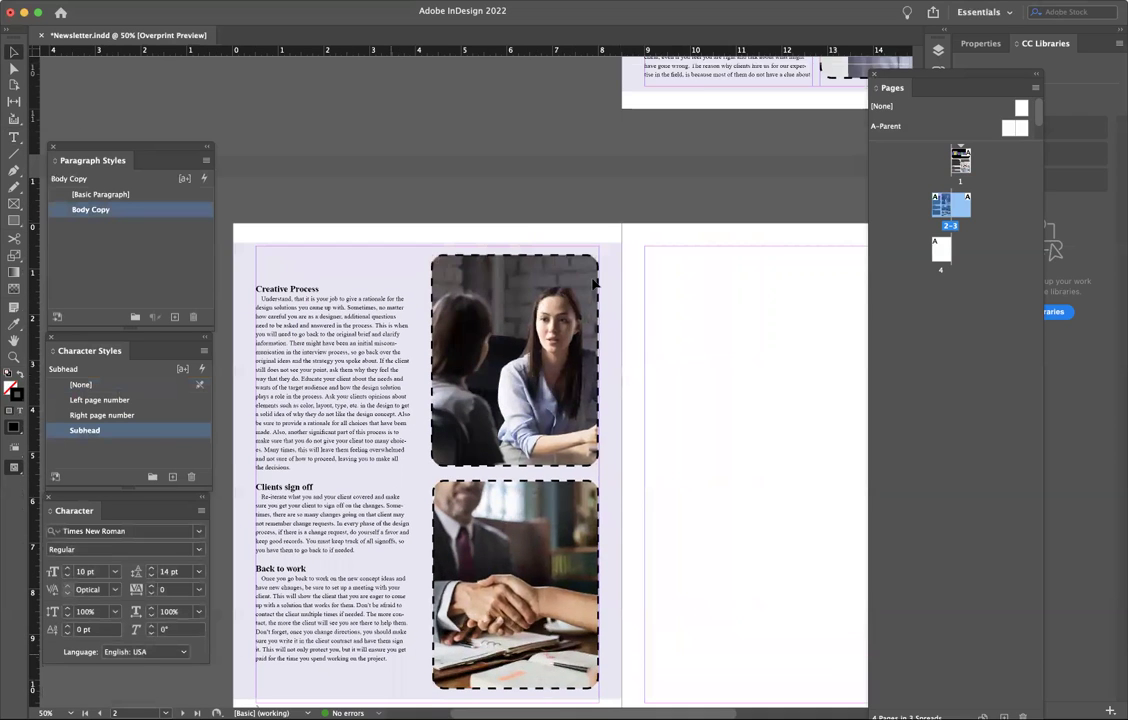
scroll(594, 285, up, 4)
scroll(594, 285, right, 2)
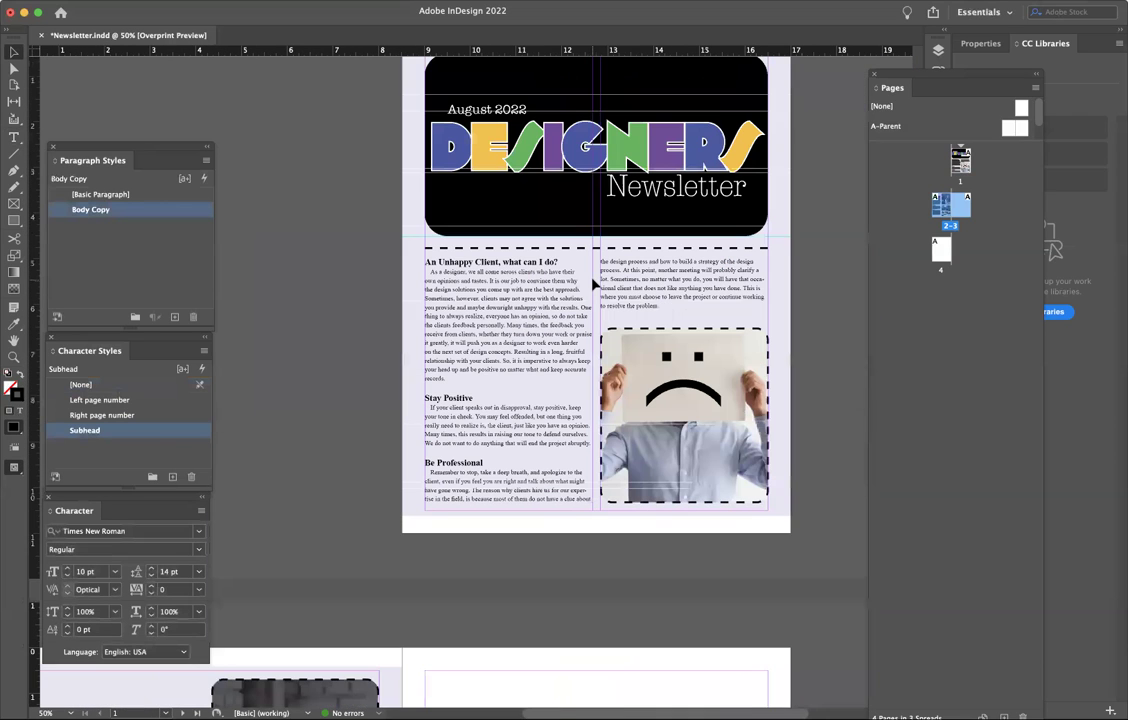
scroll(594, 285, up, 3)
scroll(594, 285, right, 2)
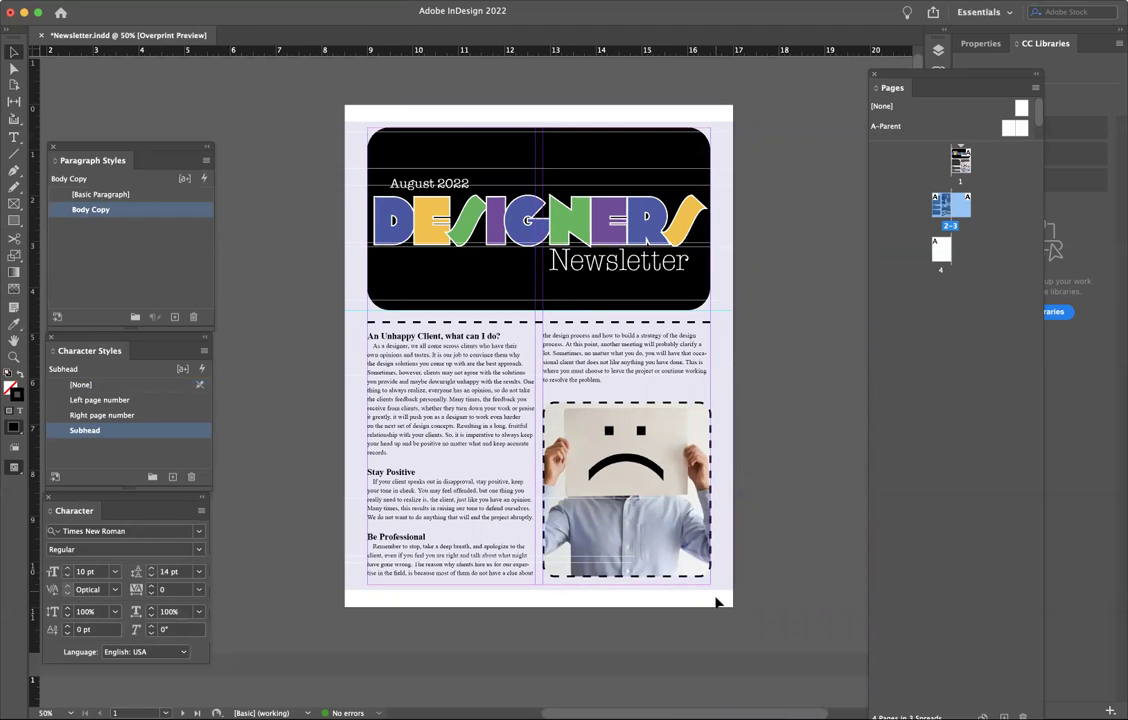
Step: Copy the page number marker from A-Parent's left page to the right page, just below the bottom margin near its right end
double_click(1020, 128)
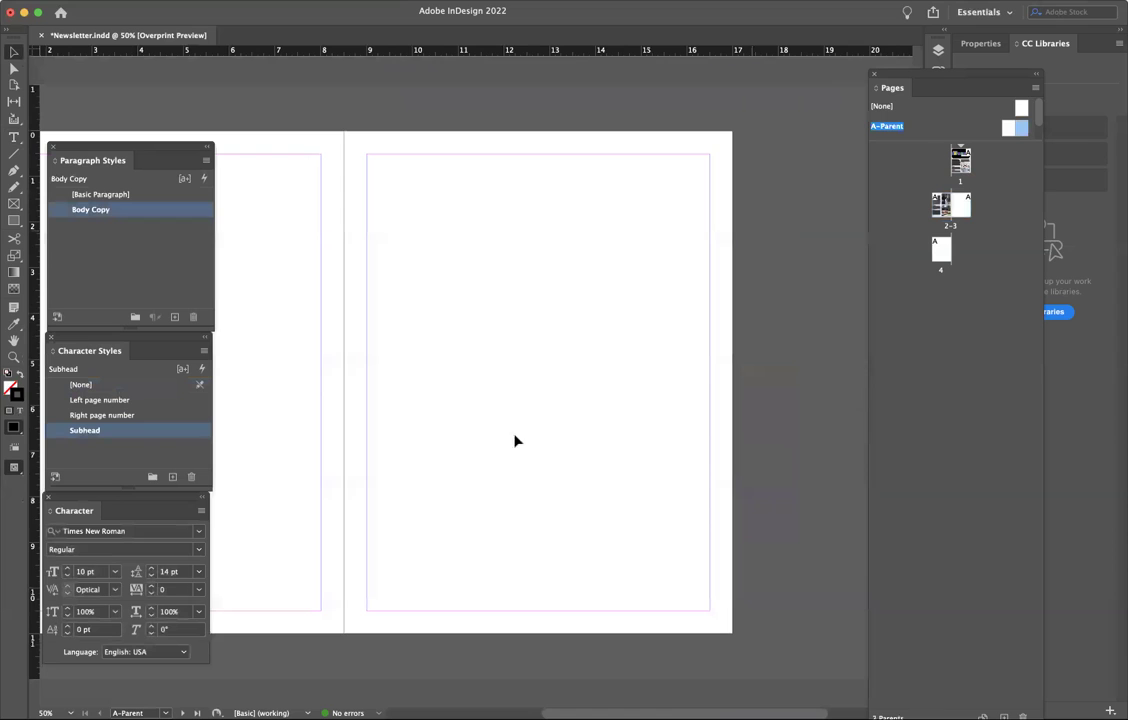
scroll(522, 442, left, 5)
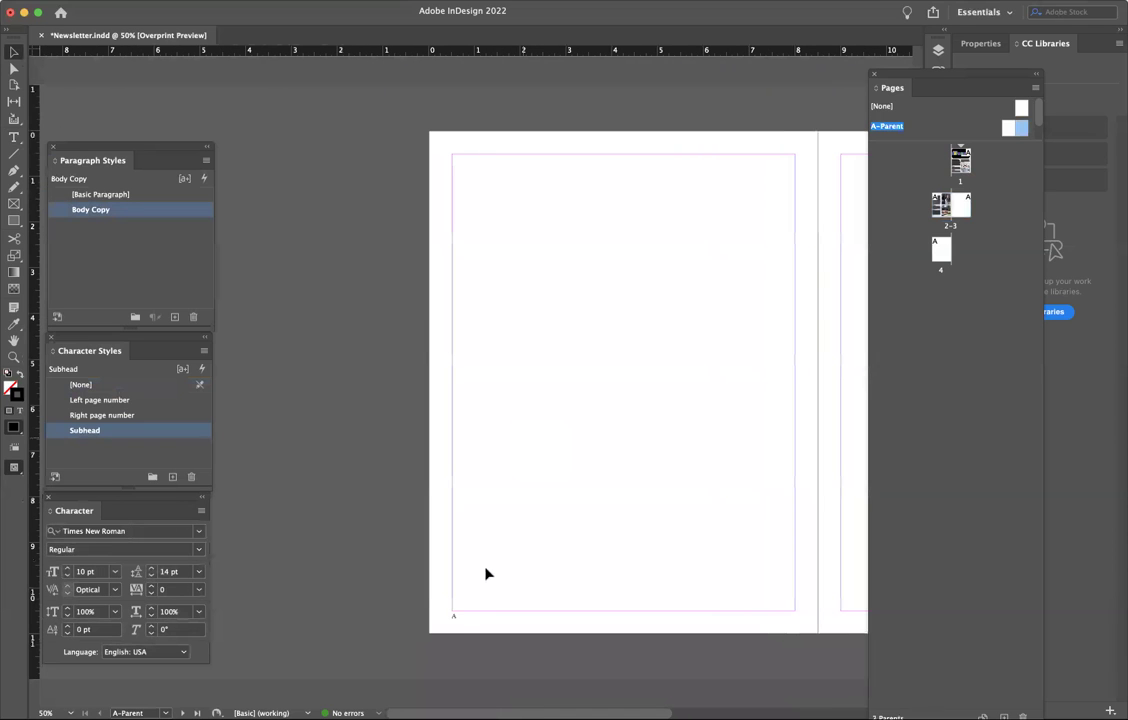
click(453, 616)
scroll(582, 546, right, 1)
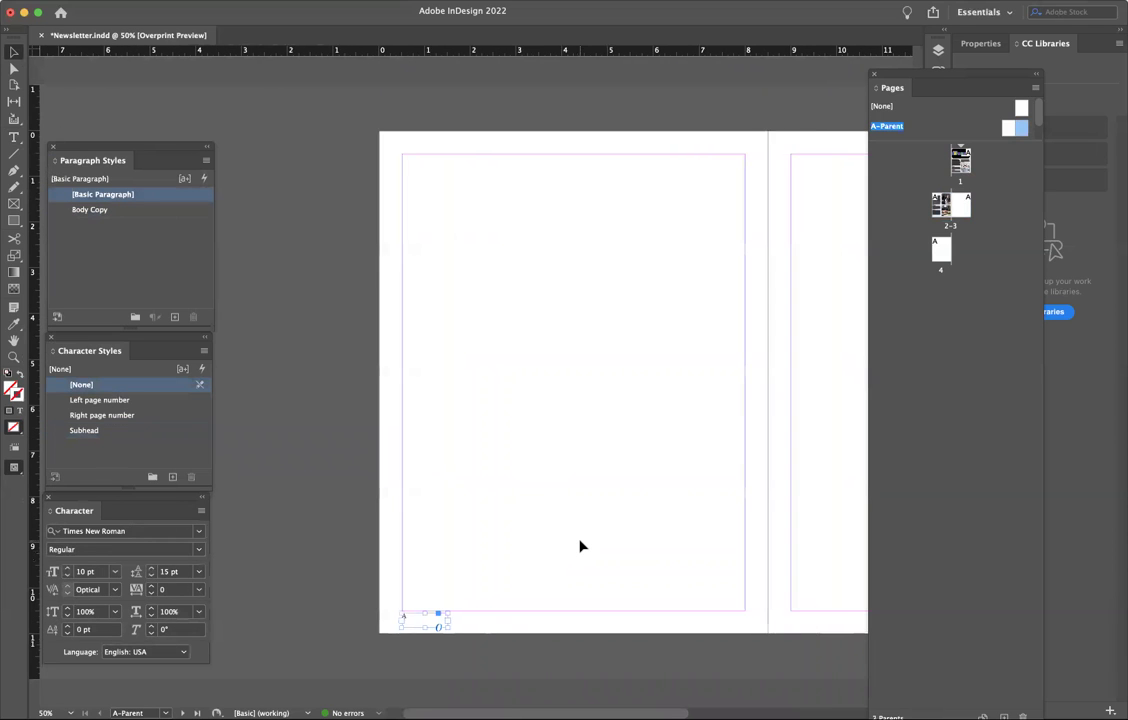
scroll(580, 546, right, 7)
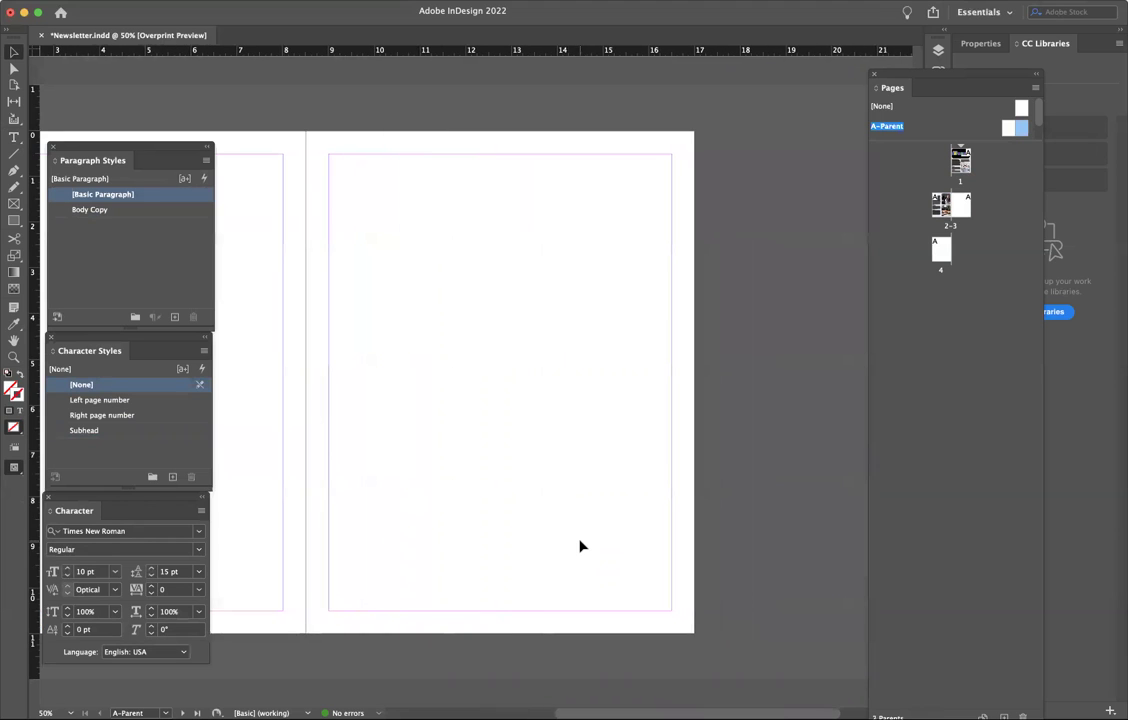
key(super+=)
key(super+=)
scroll(580, 546, right, 5)
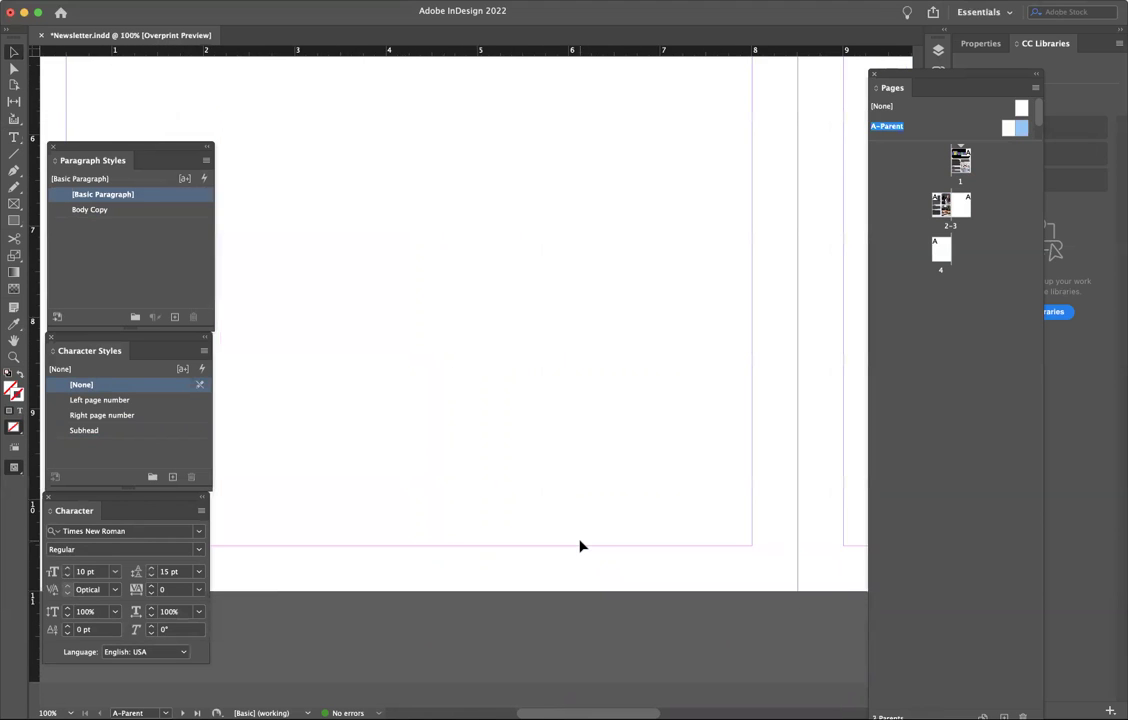
scroll(580, 546, right, 12)
key(super+v)
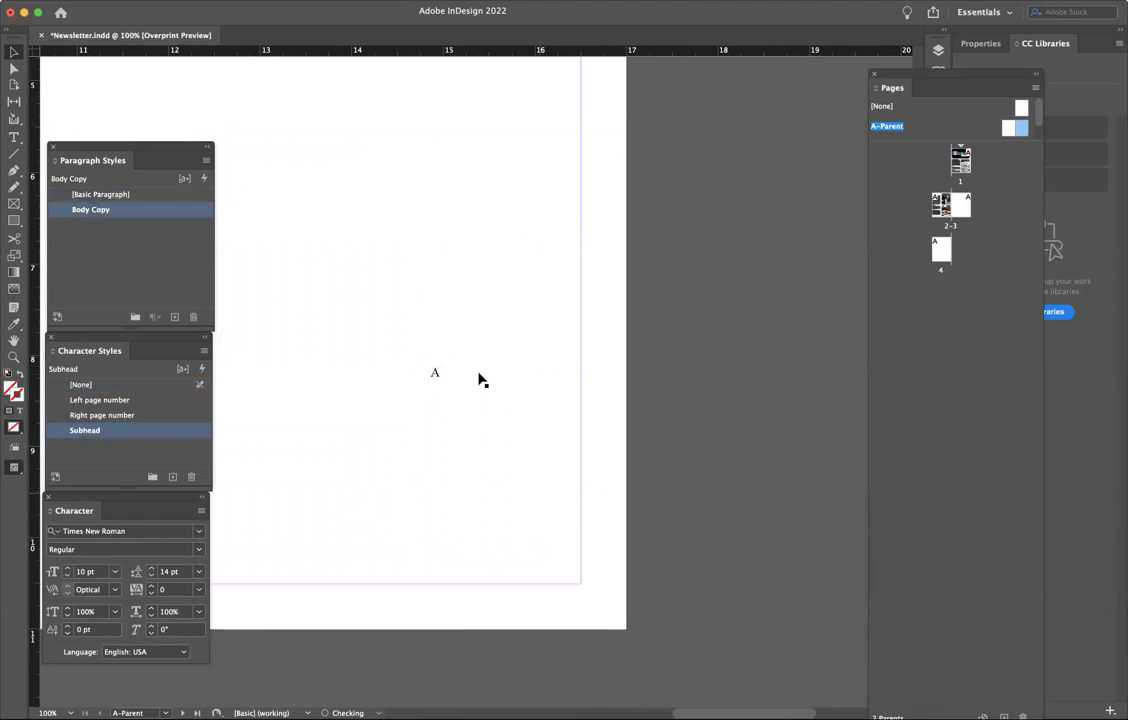
drag(453, 383, 512, 594)
Step: Apply the Left page number character style to the copied marker and inspect the style's options without changing them
click(13, 138)
double_click(522, 589)
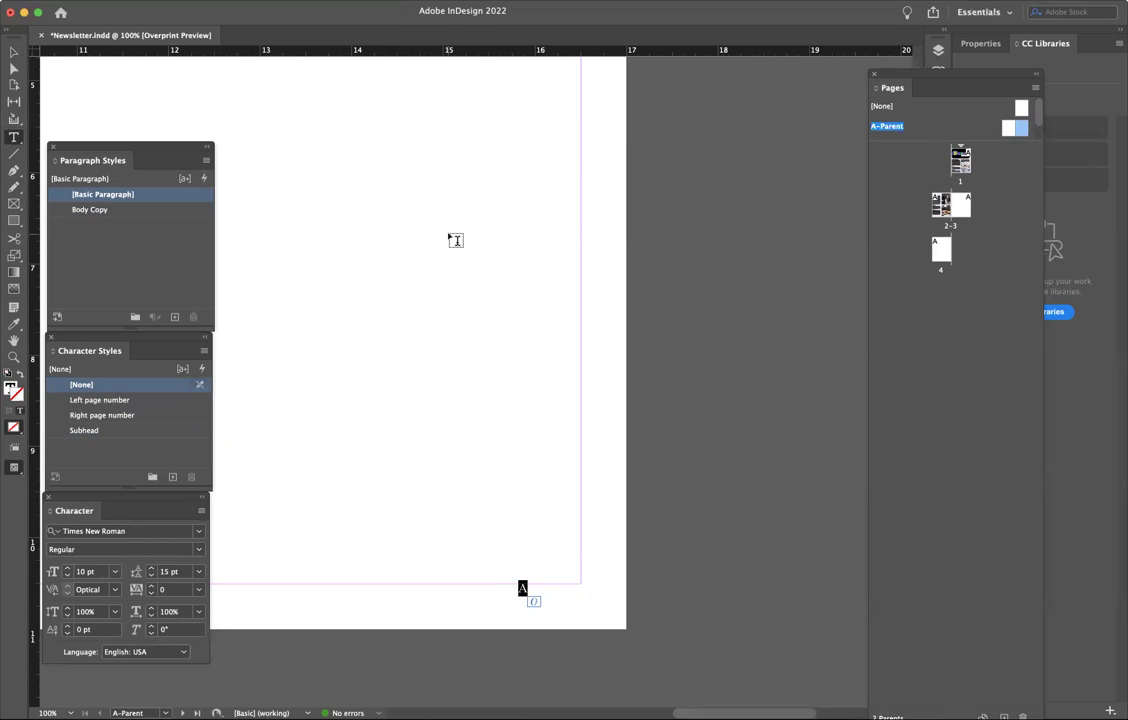
click(340, 2)
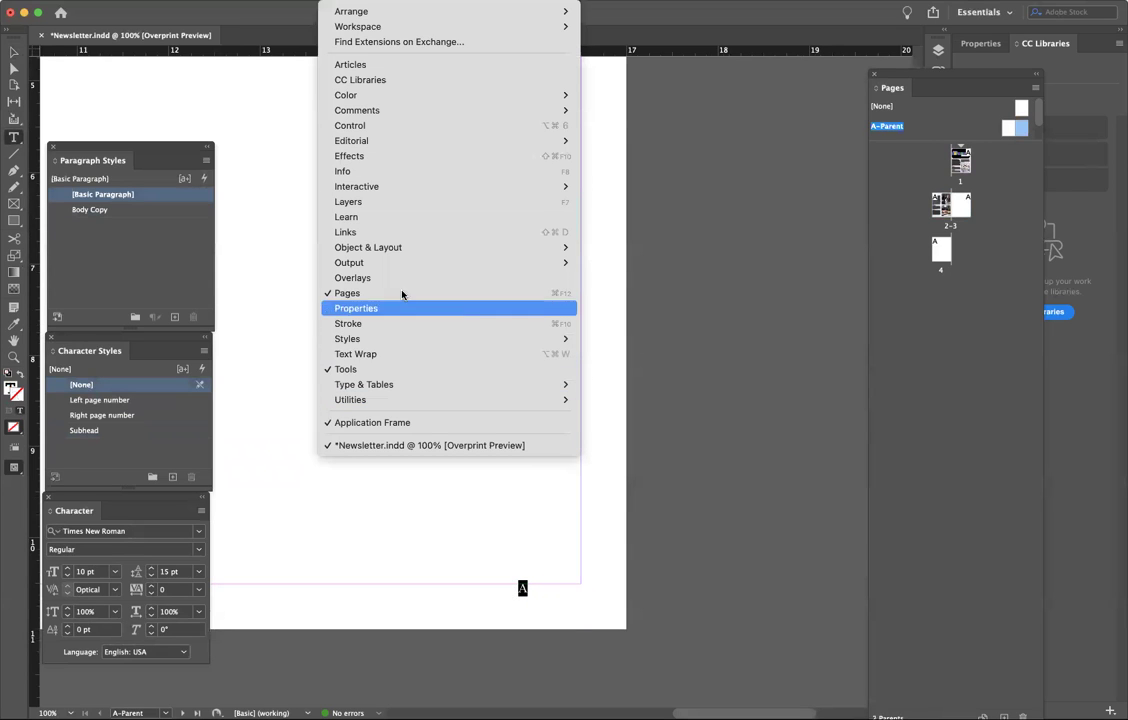
click(124, 400)
double_click(151, 400)
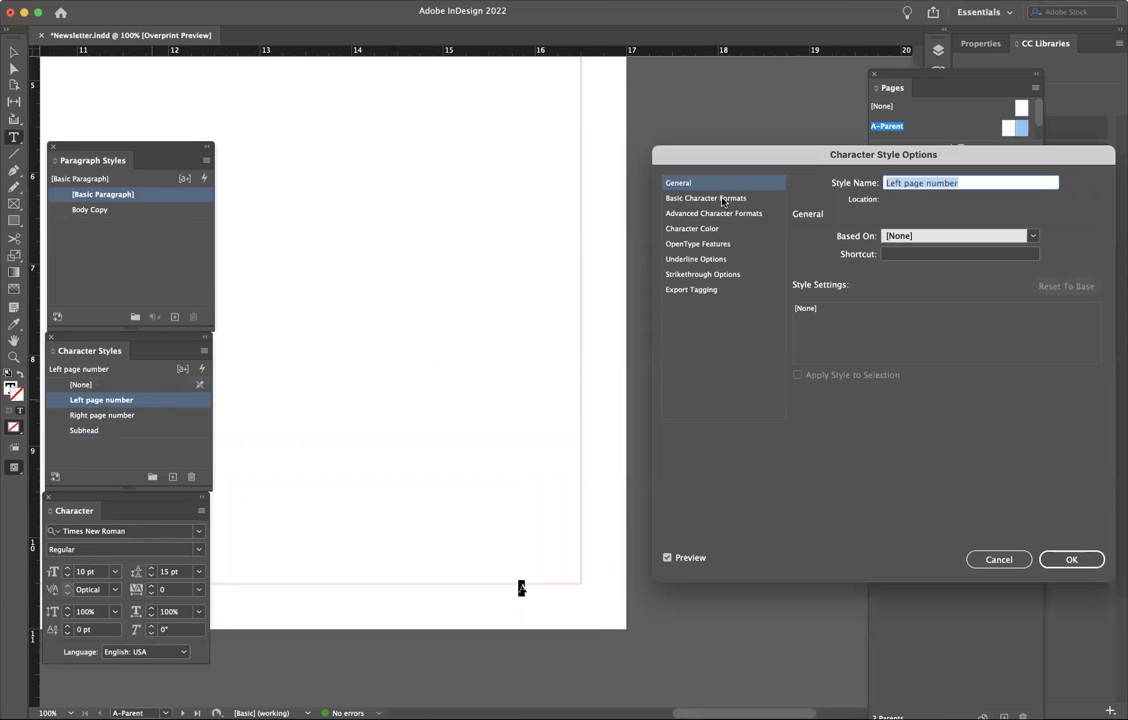
click(1003, 559)
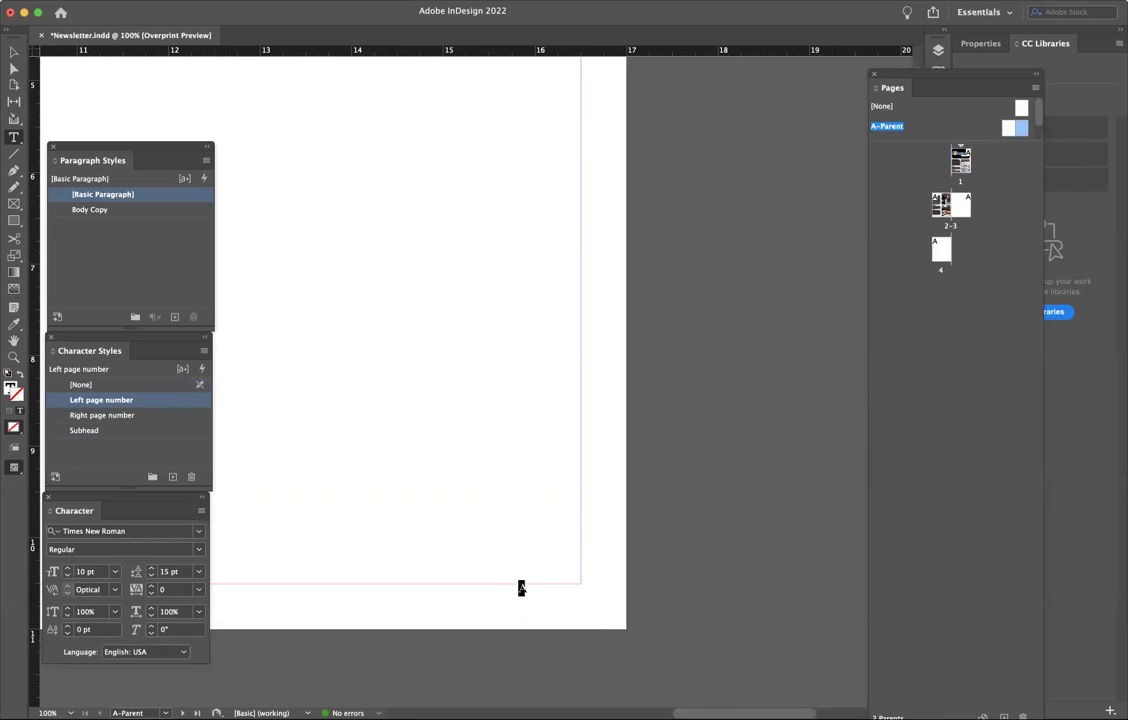
Step: Right-align the page number marker on A-Parent's right page and apply the Right page number character style to it
click(350, 2)
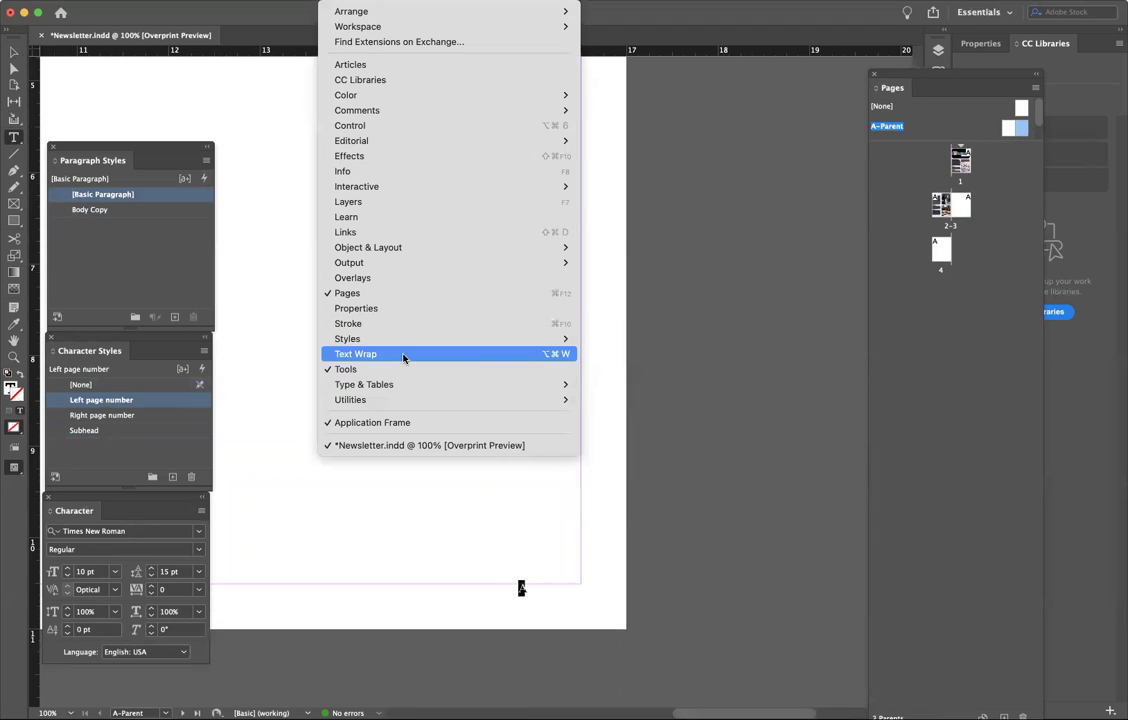
mouse_move(403, 385)
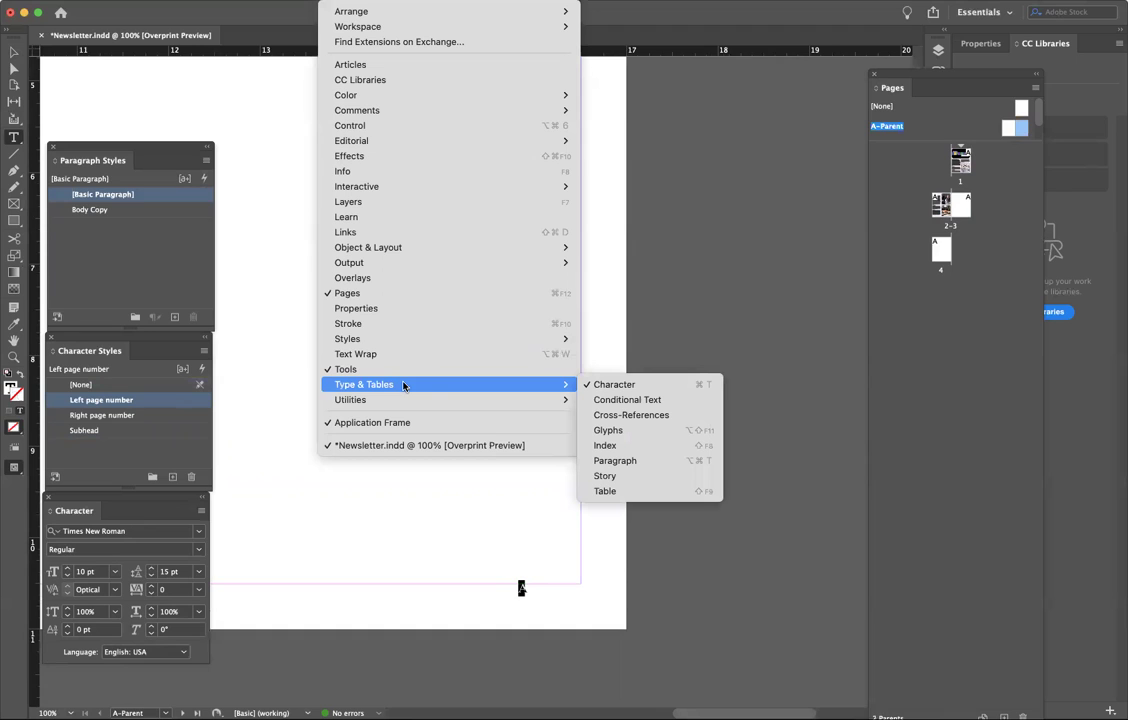
click(614, 461)
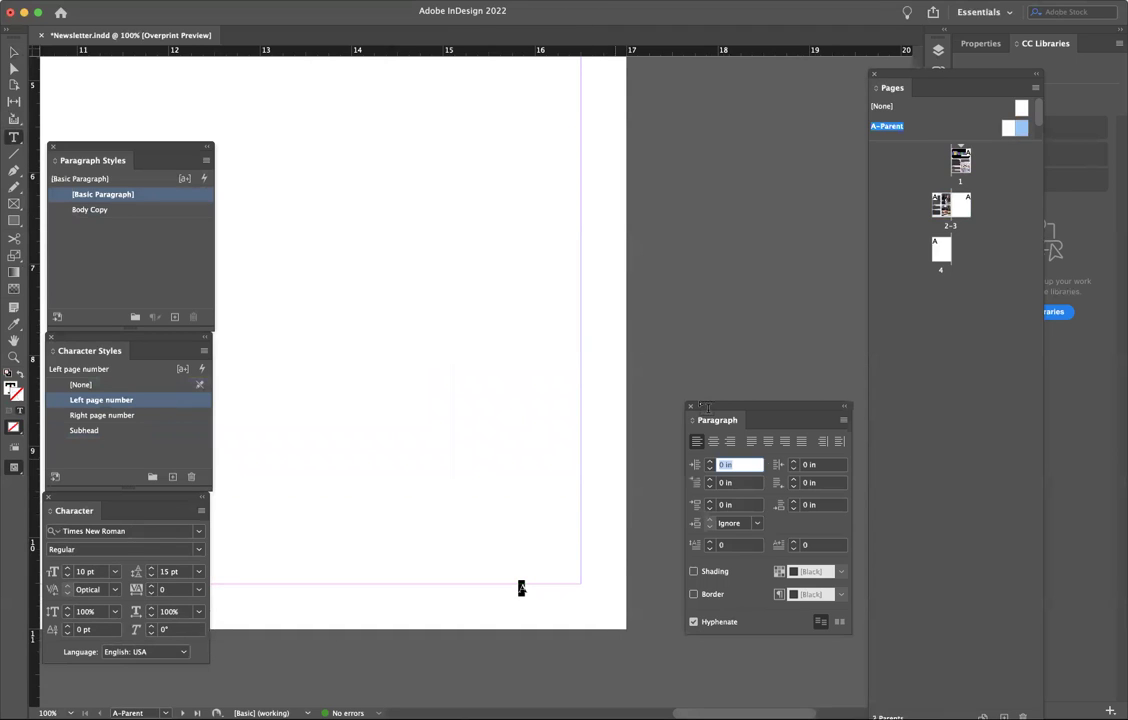
click(731, 443)
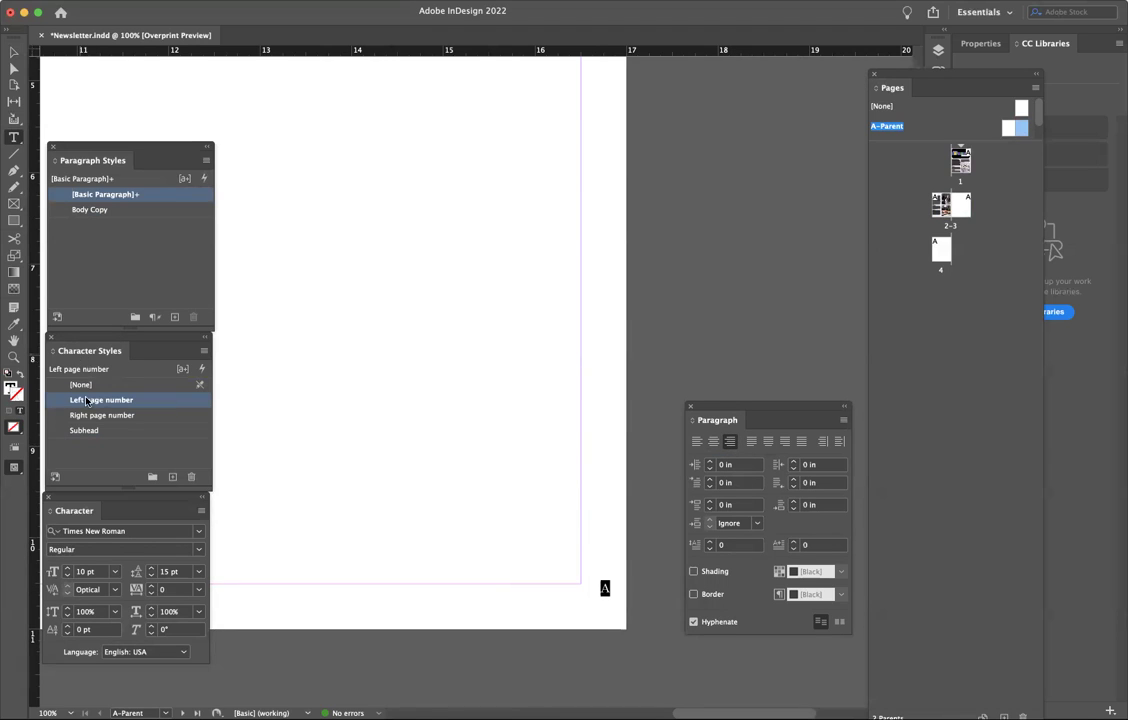
click(153, 416)
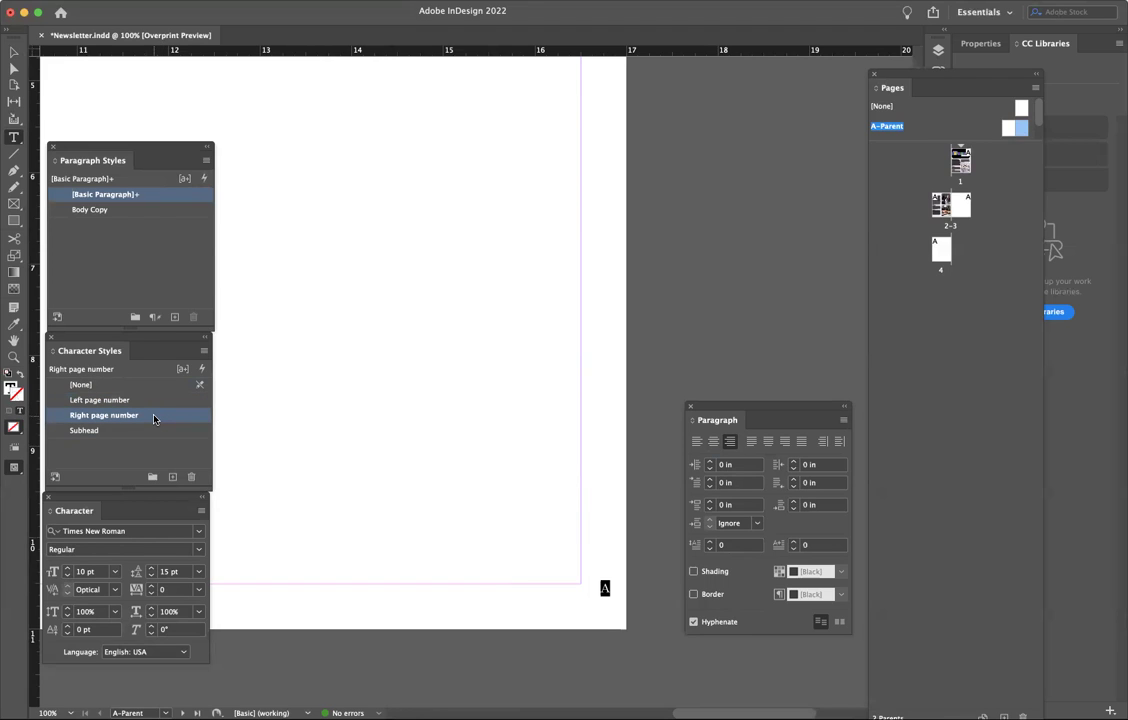
Step: Move the marker's frame on A-Parent's right page inward so its outer edge meets the right margin
key(Escape)
drag(589, 616, 559, 616)
click(479, 636)
Step: Apply the Left page number character style to the page number marker on A-Parent's left page
scroll(480, 636, left, 15)
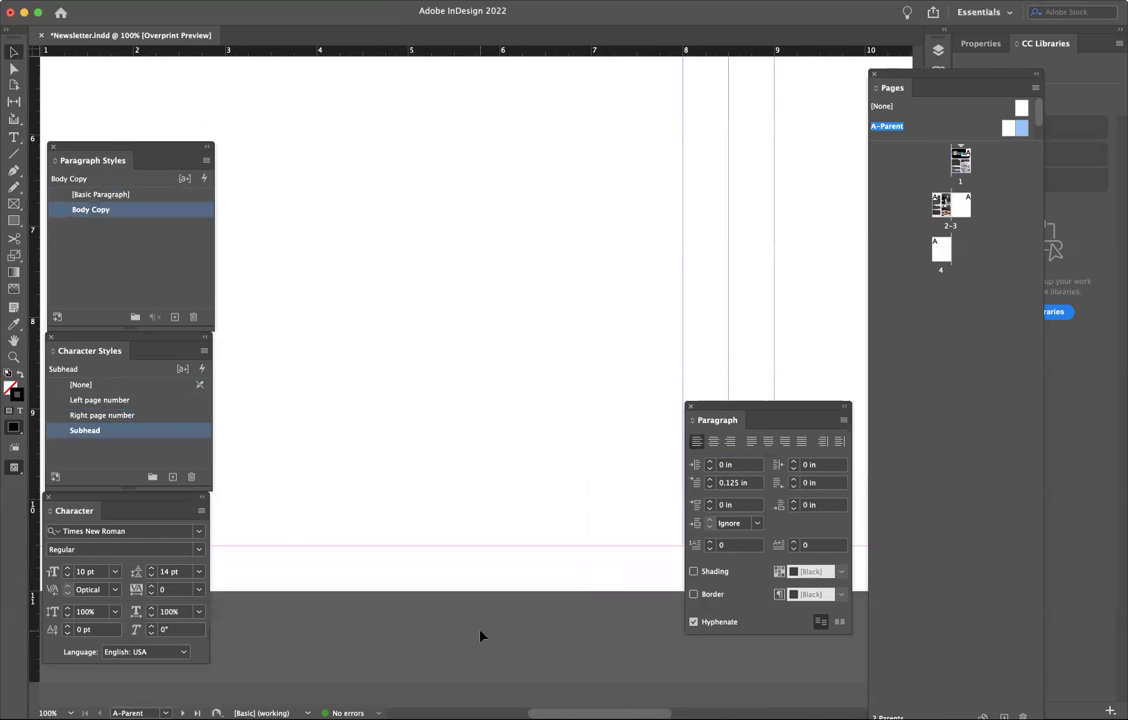
scroll(480, 636, right, 10)
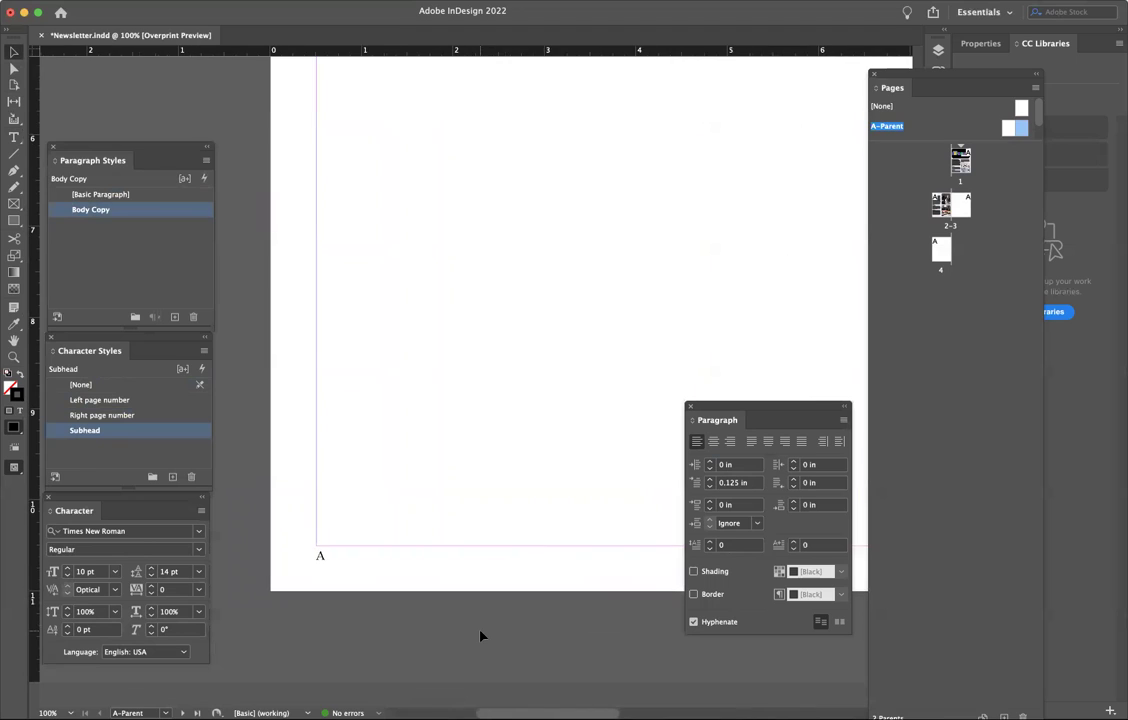
click(14, 137)
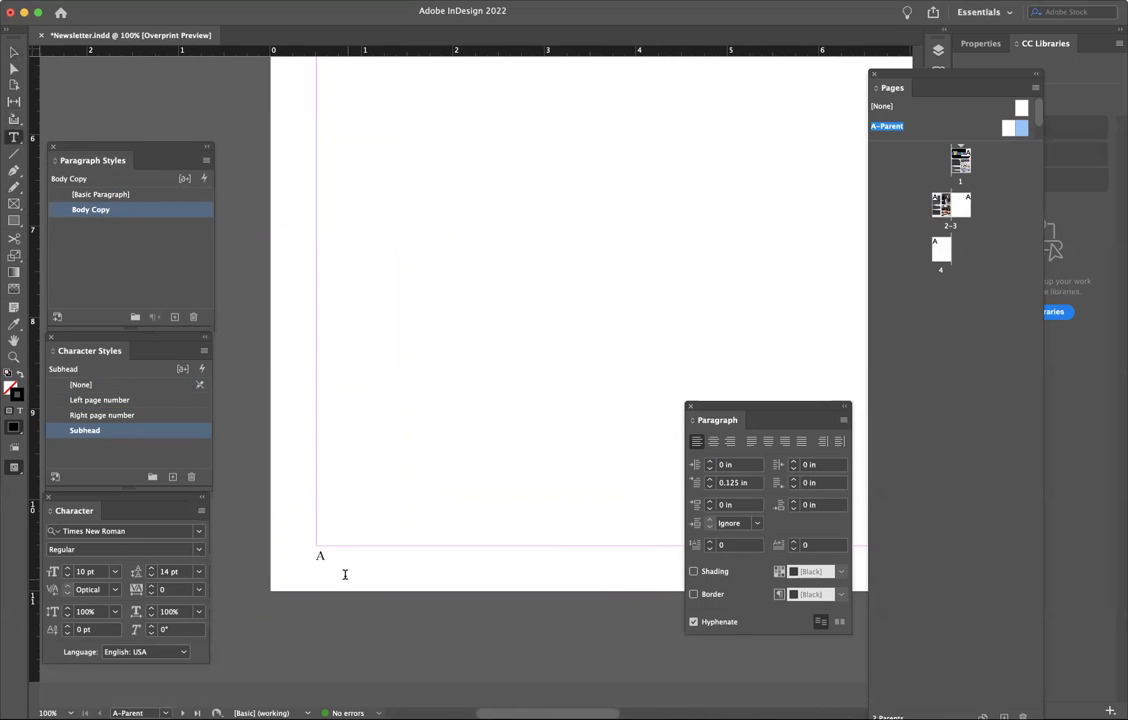
click(324, 556)
double_click(326, 556)
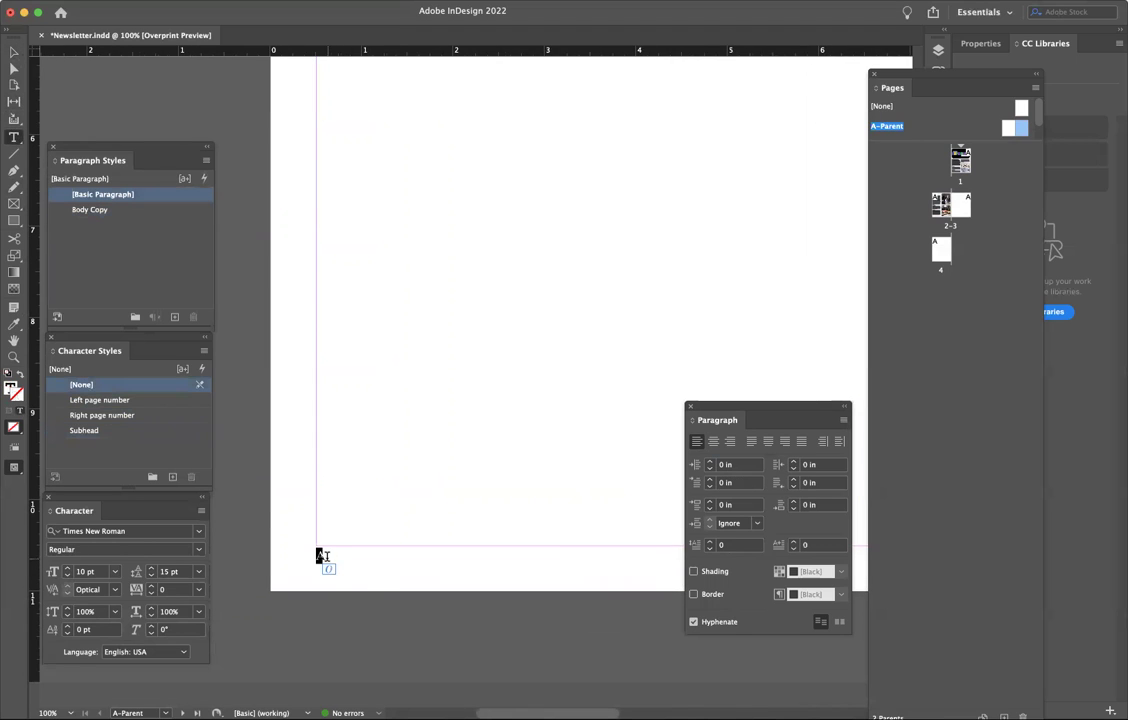
click(136, 400)
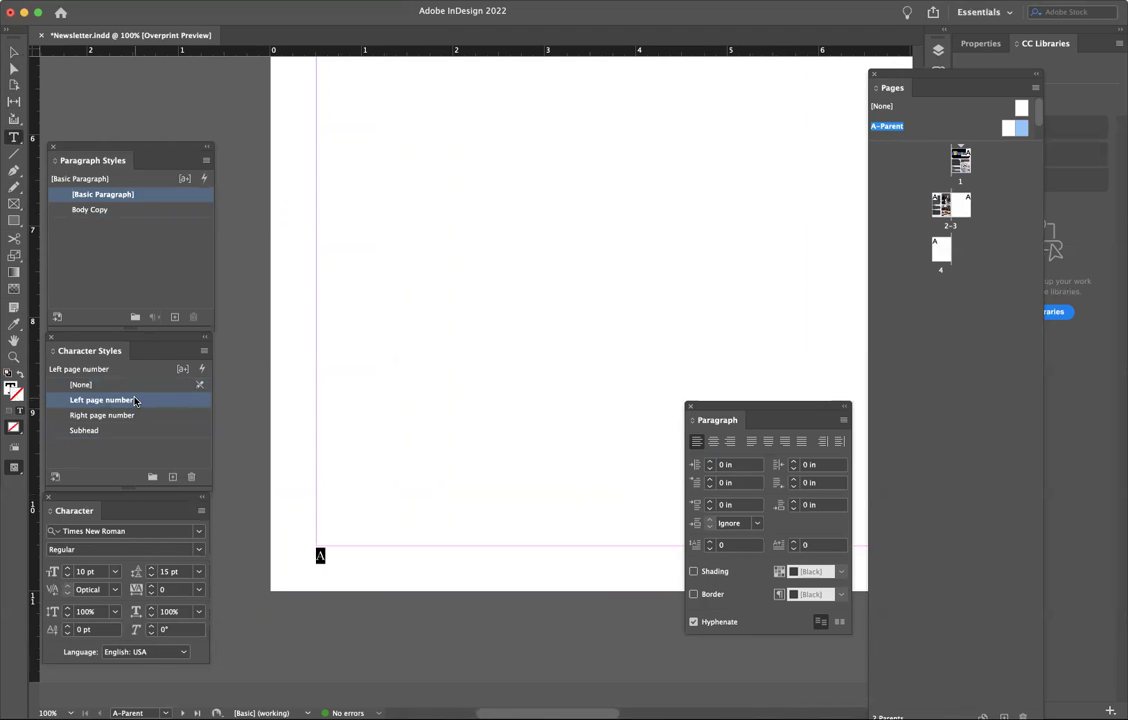
key(Escape)
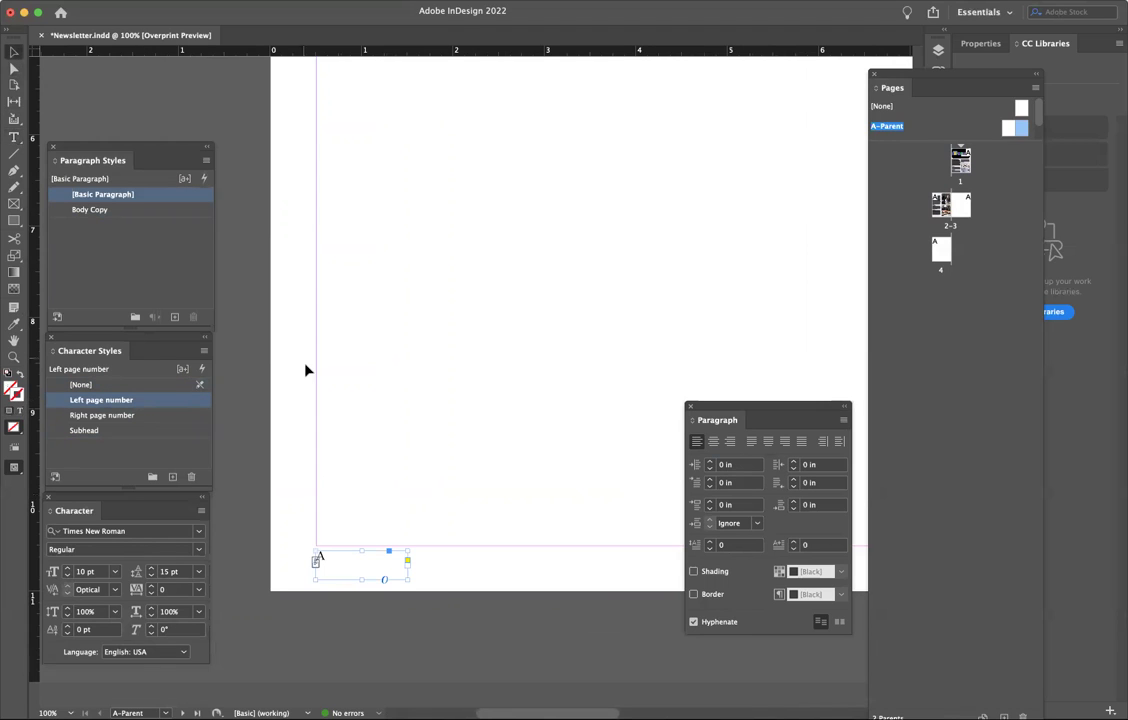
Step: Align the top edges of the two page number frames on the A-Parent spread with each other, then deselect them
scroll(443, 605, right, 15)
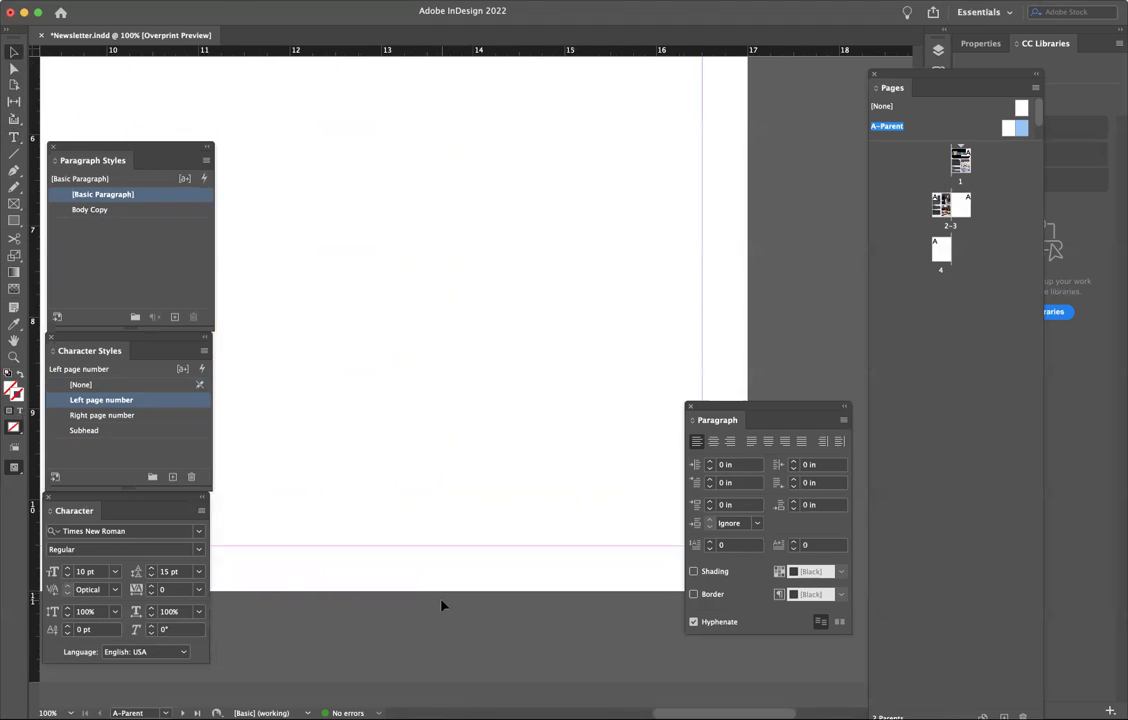
scroll(443, 605, left, 3)
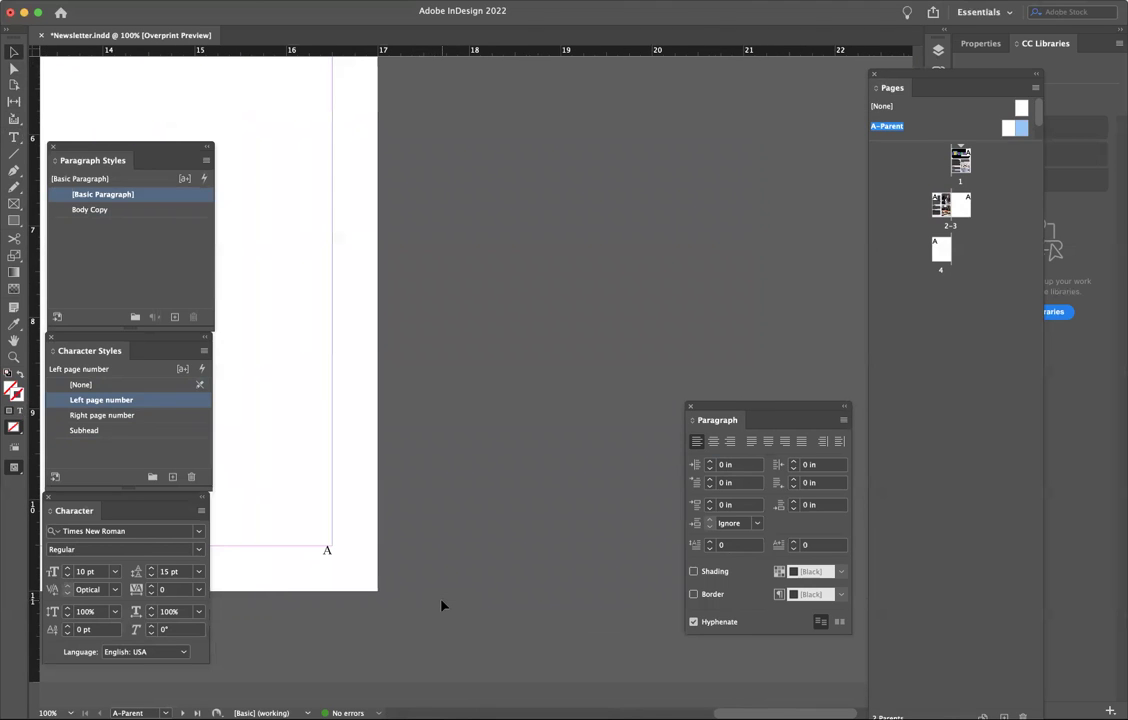
click(331, 566)
key(super+shift+r)
key(super+minus)
key(super+minus)
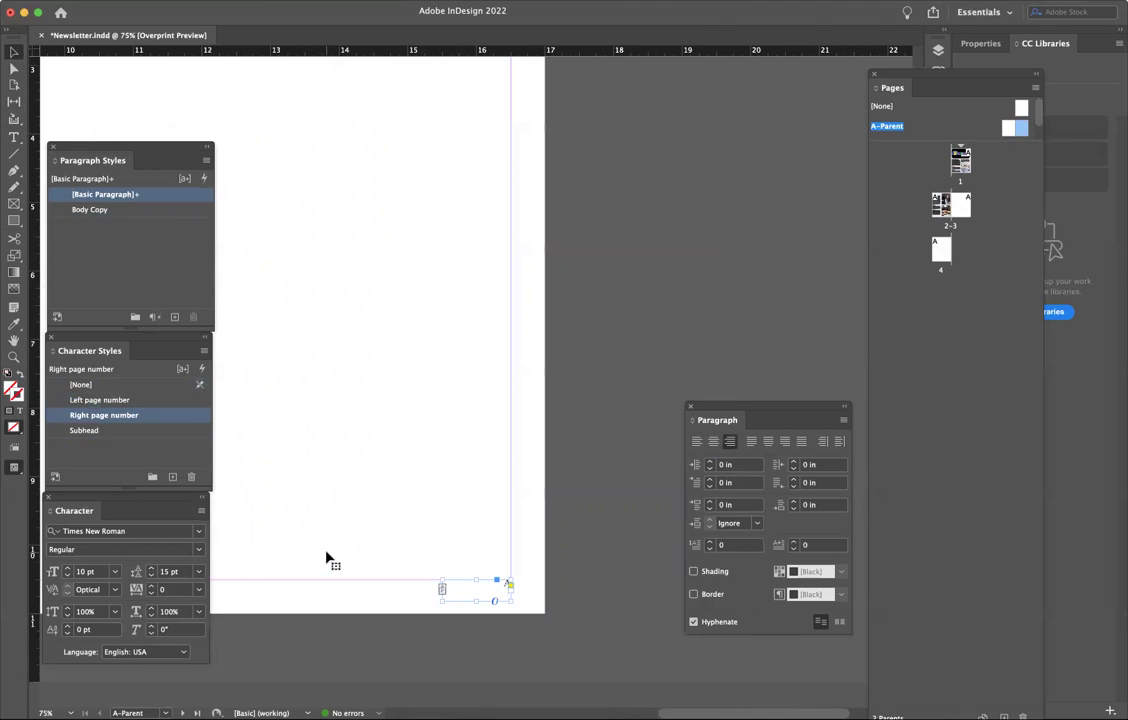
key(super+minus)
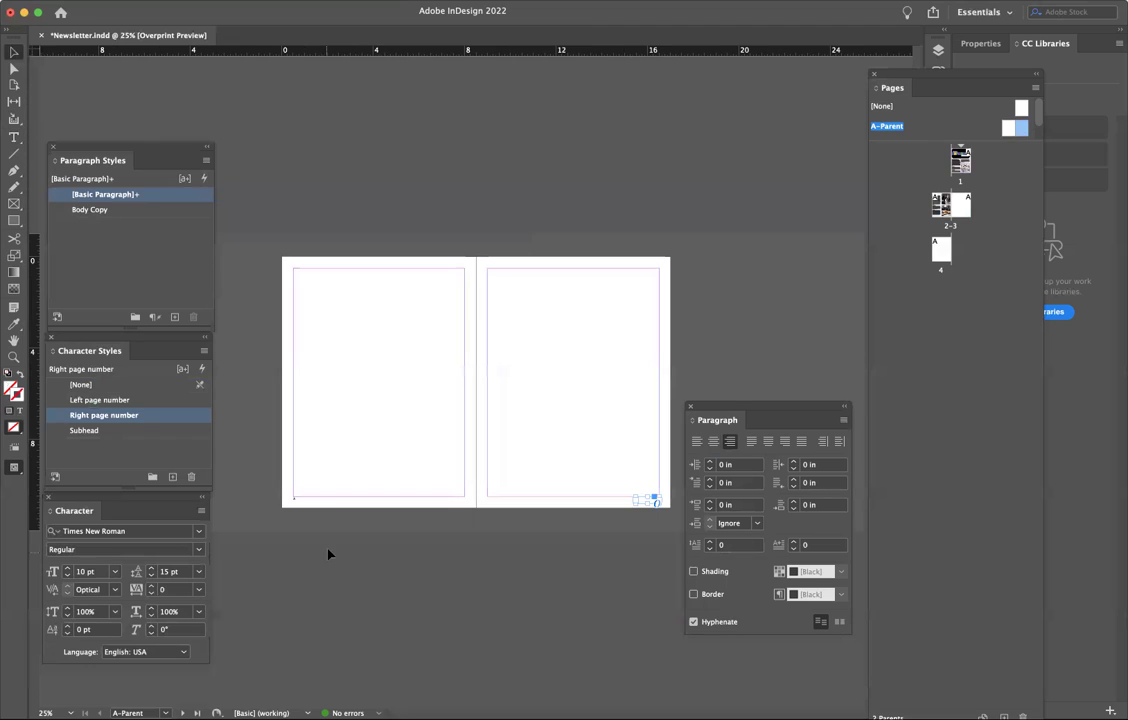
shift+click(296, 500)
click(343, 1)
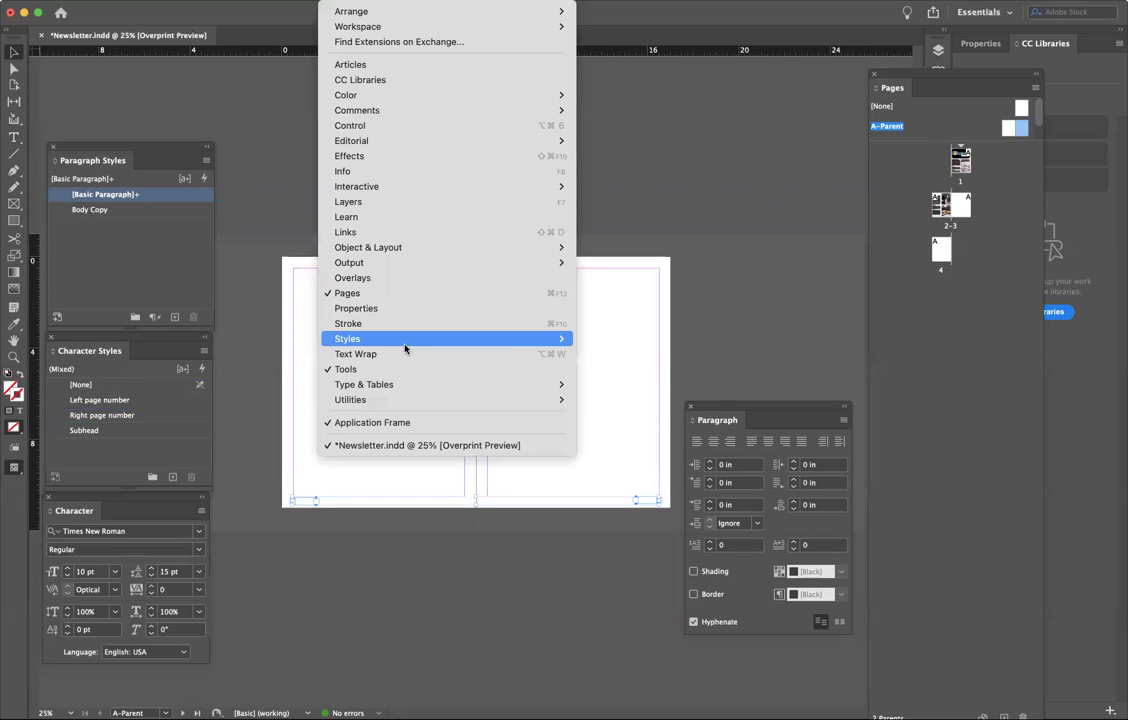
mouse_move(405, 346)
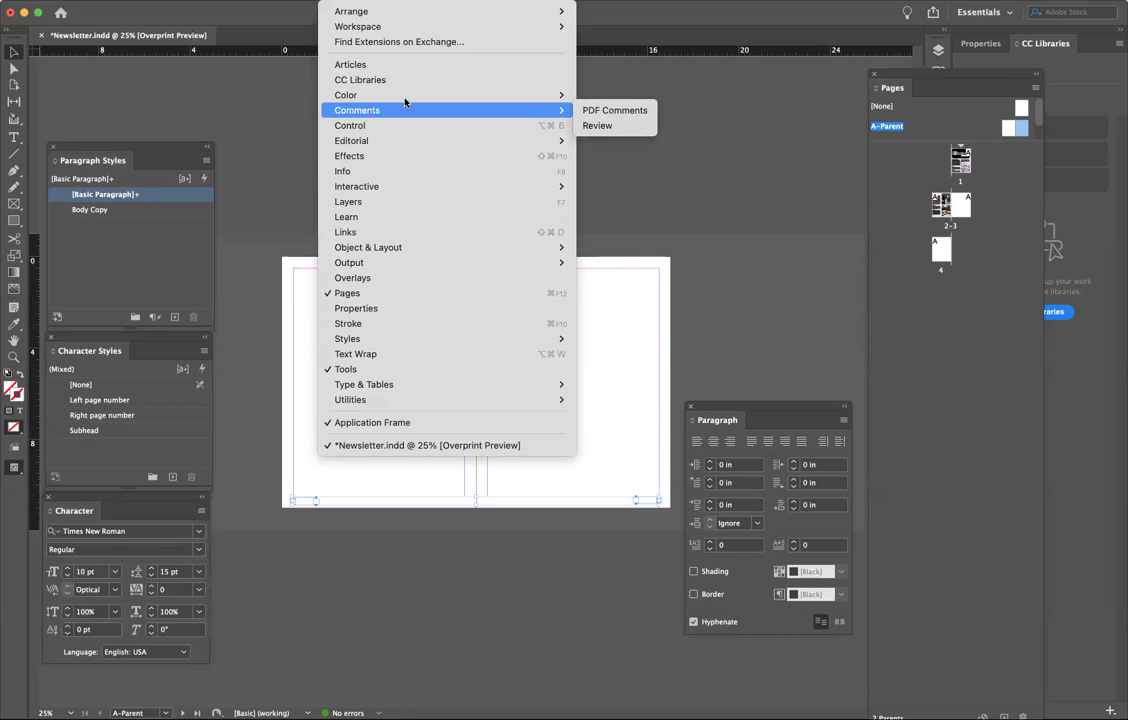
mouse_move(409, 255)
click(597, 247)
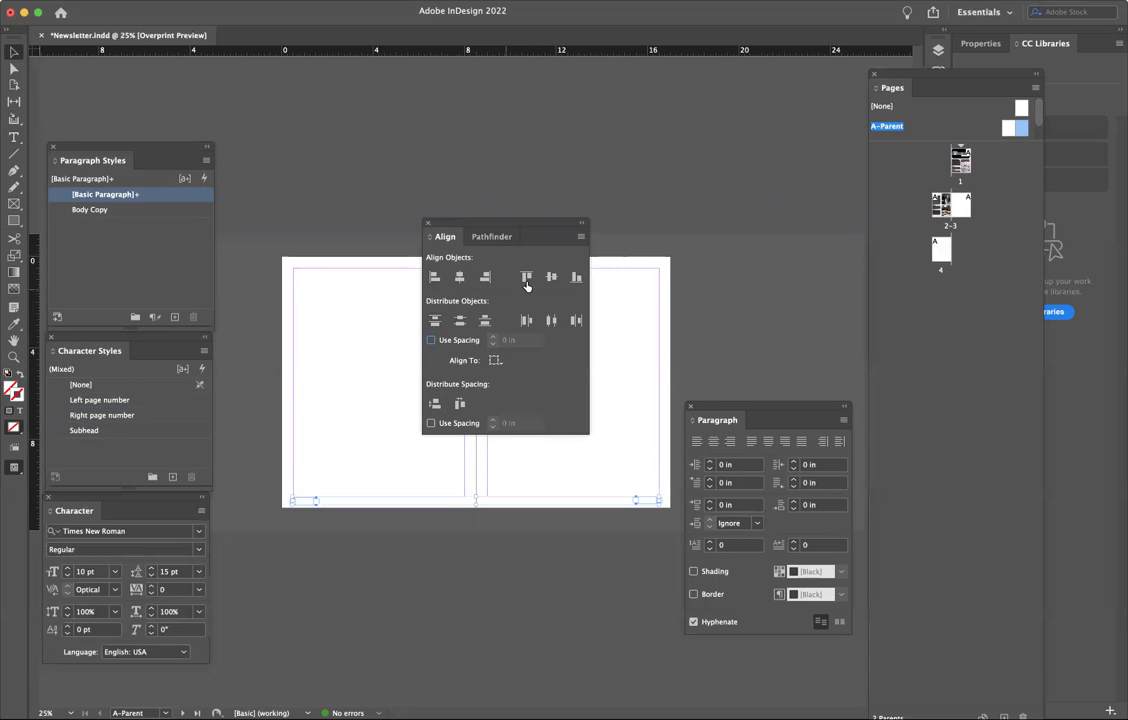
click(427, 223)
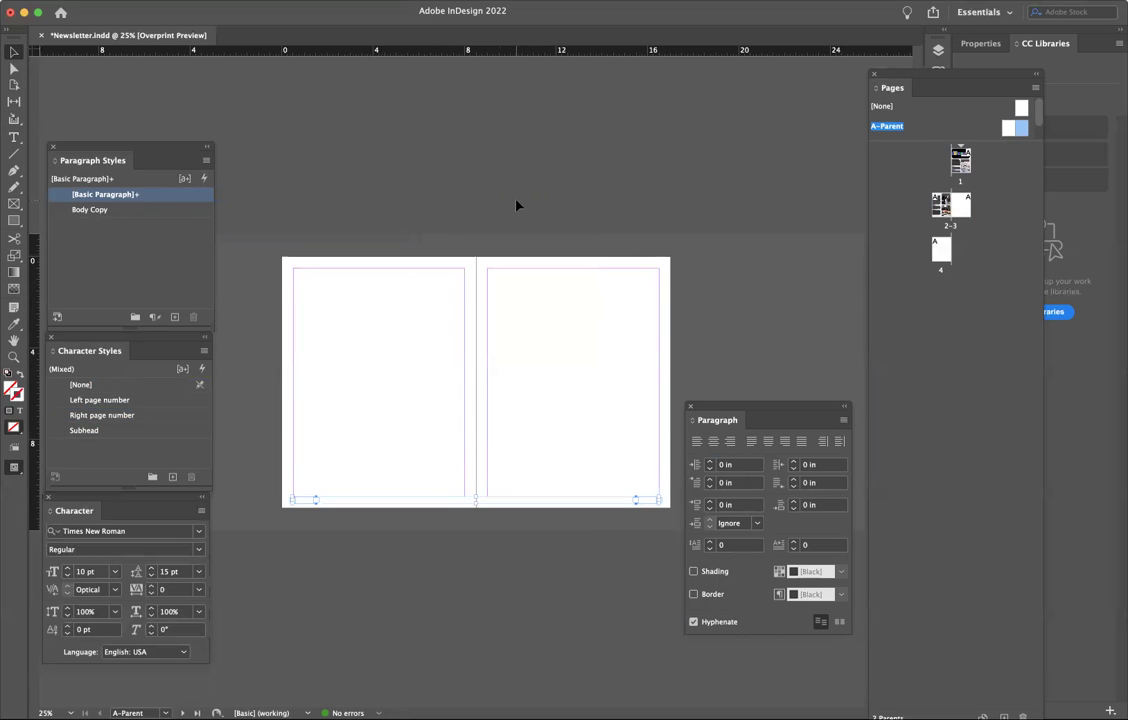
click(516, 204)
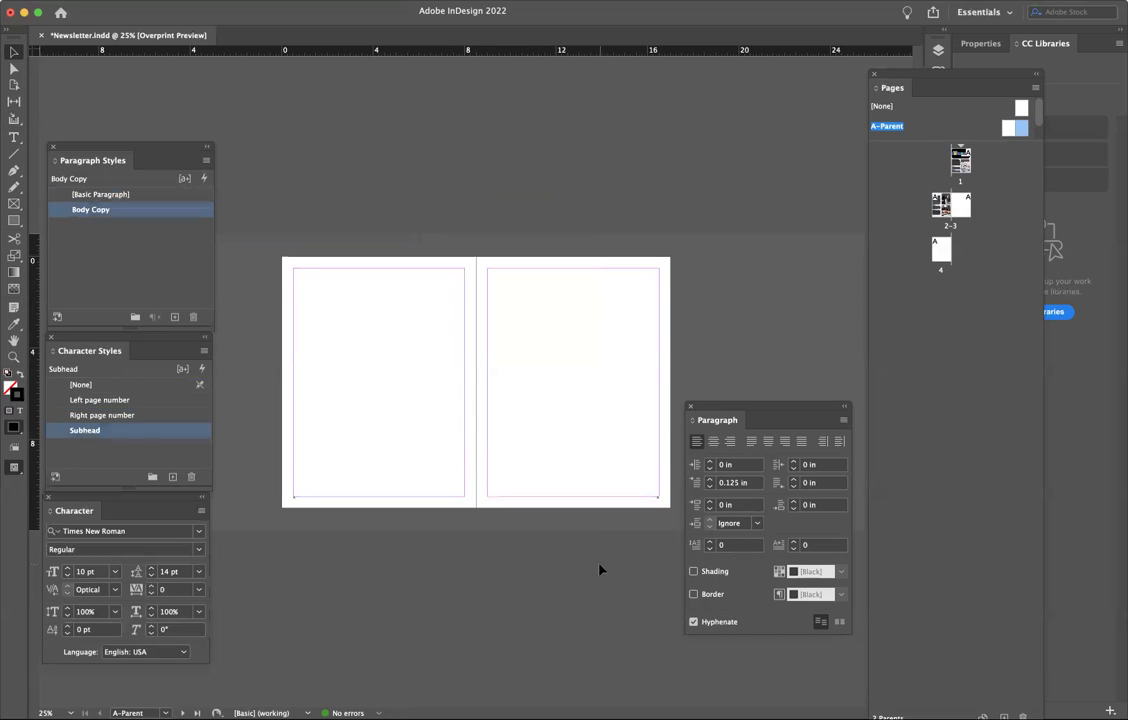
Step: Check the page numbers below the bottom margins of pages 2 and 3
double_click(958, 205)
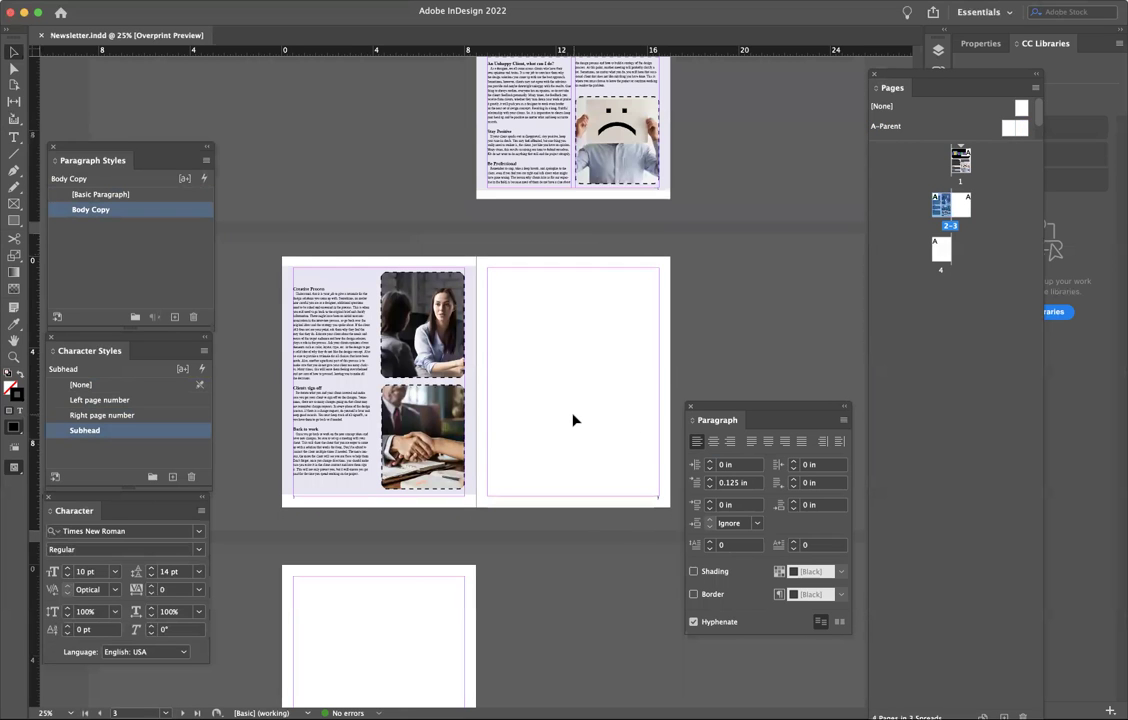
key(super+equal)
key(super+equal)
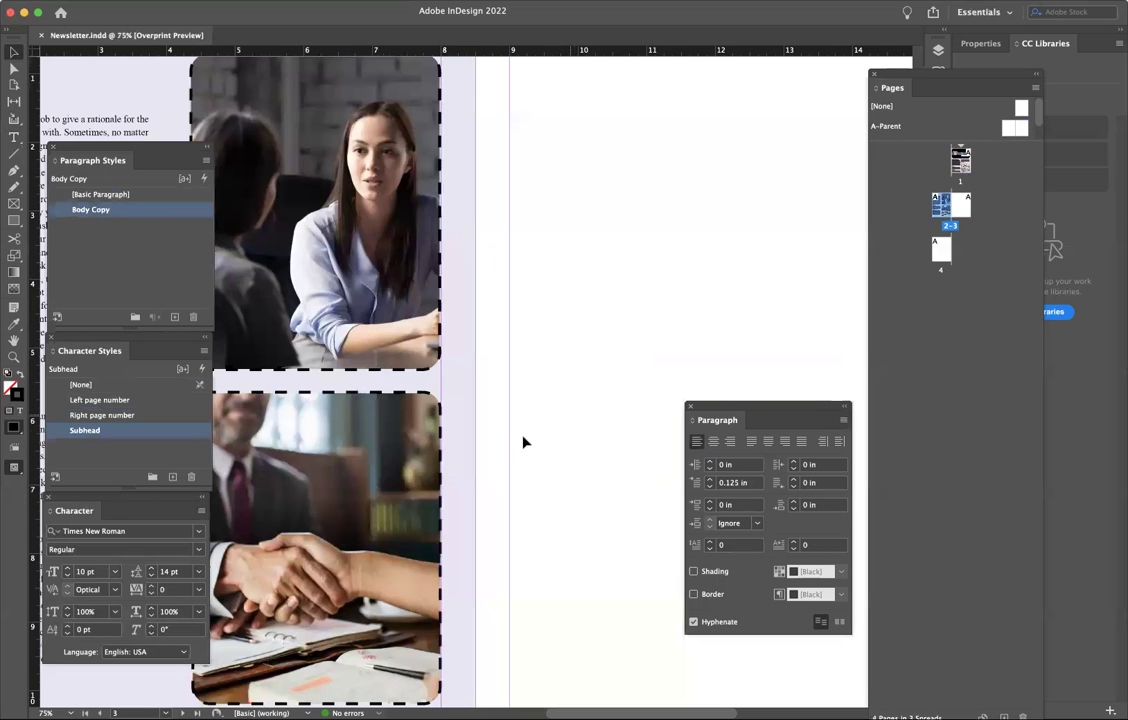
scroll(517, 443, down, 3)
scroll(517, 443, left, 3)
scroll(517, 442, down, 3)
scroll(517, 442, left, 5)
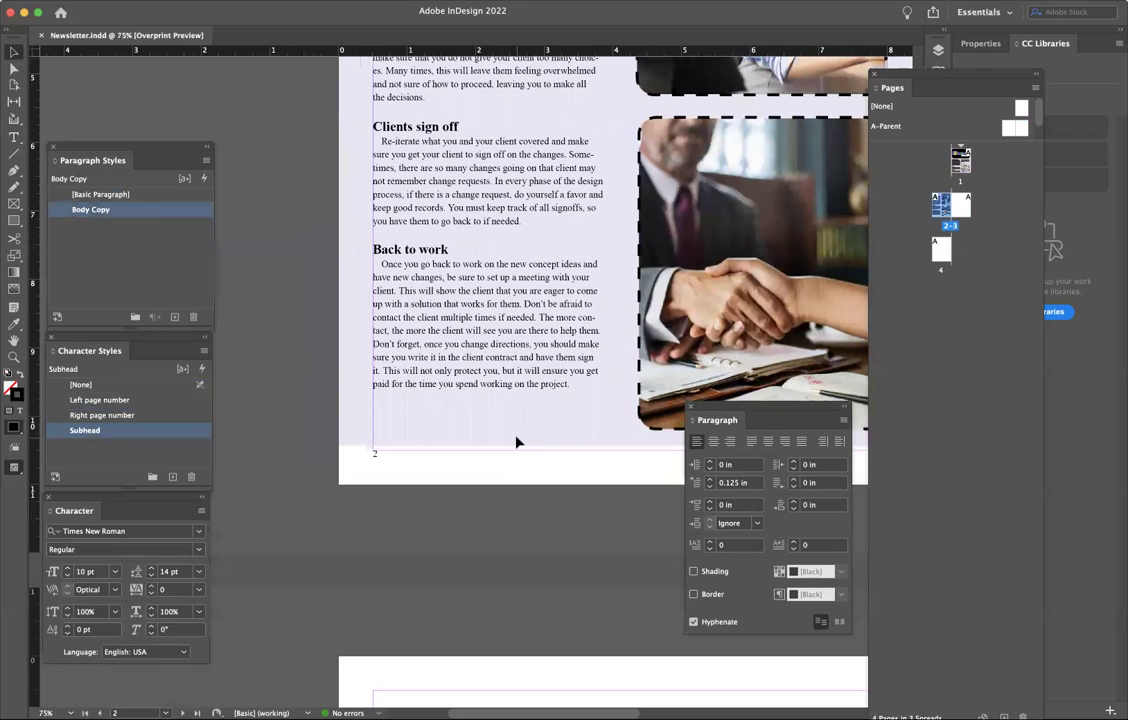
scroll(517, 442, right, 3)
scroll(517, 443, right, 6)
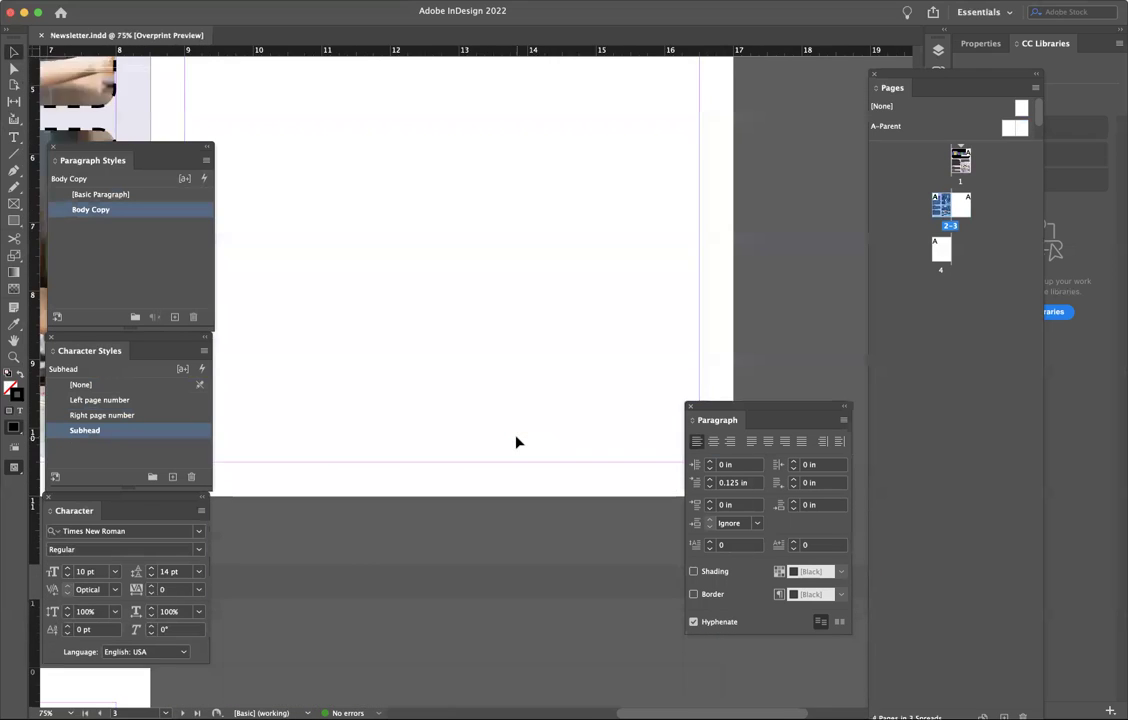
scroll(517, 443, up, 2)
scroll(517, 442, down, 2)
scroll(517, 442, right, 1)
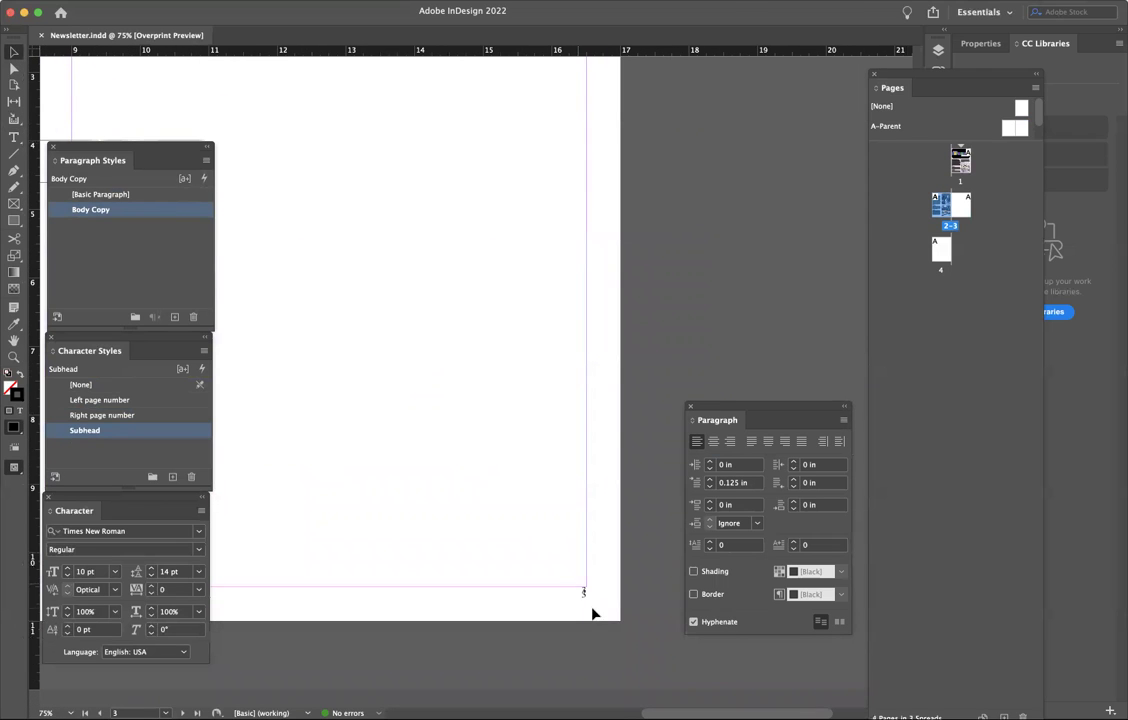
click(584, 593)
key(Delete)
Step: Check the page numbers on pages 1 and 4 and survey the newsletter's spreads
scroll(445, 426, up, 1)
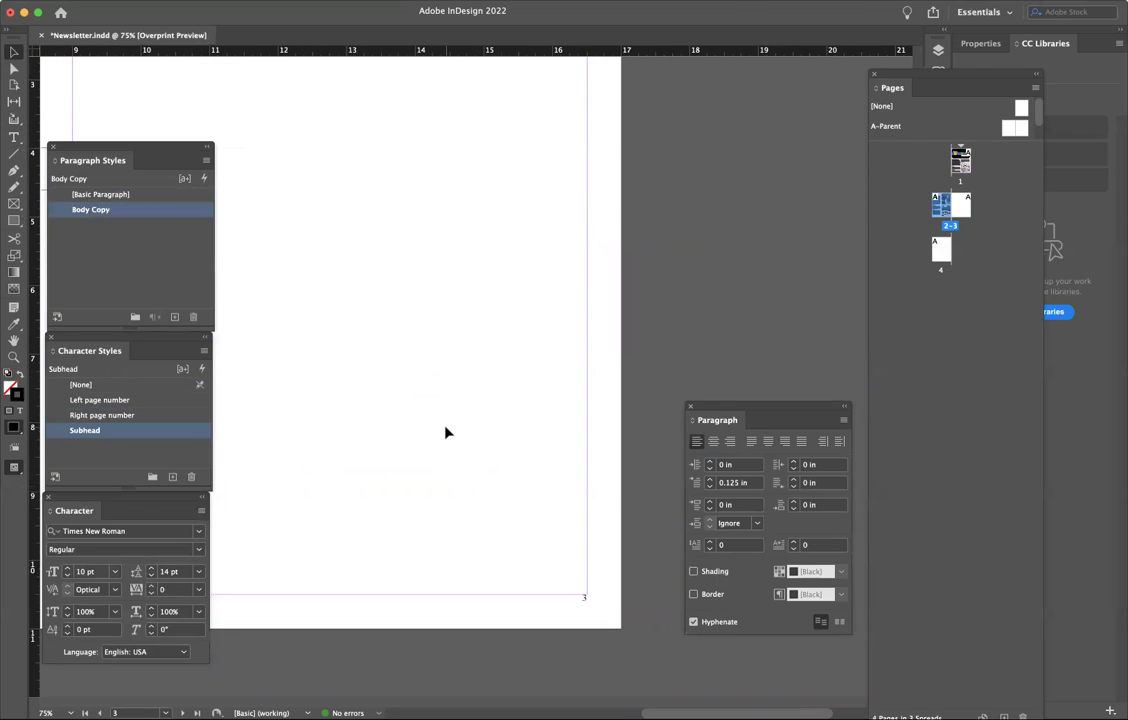
scroll(446, 432, down, 4)
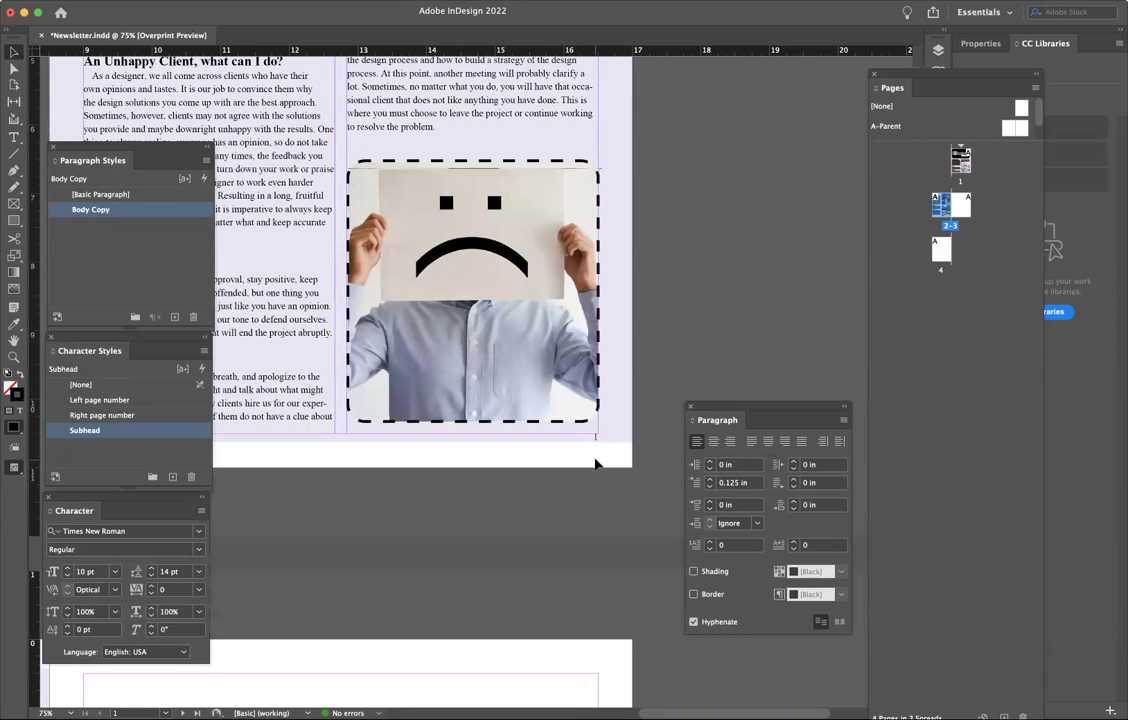
double_click(942, 252)
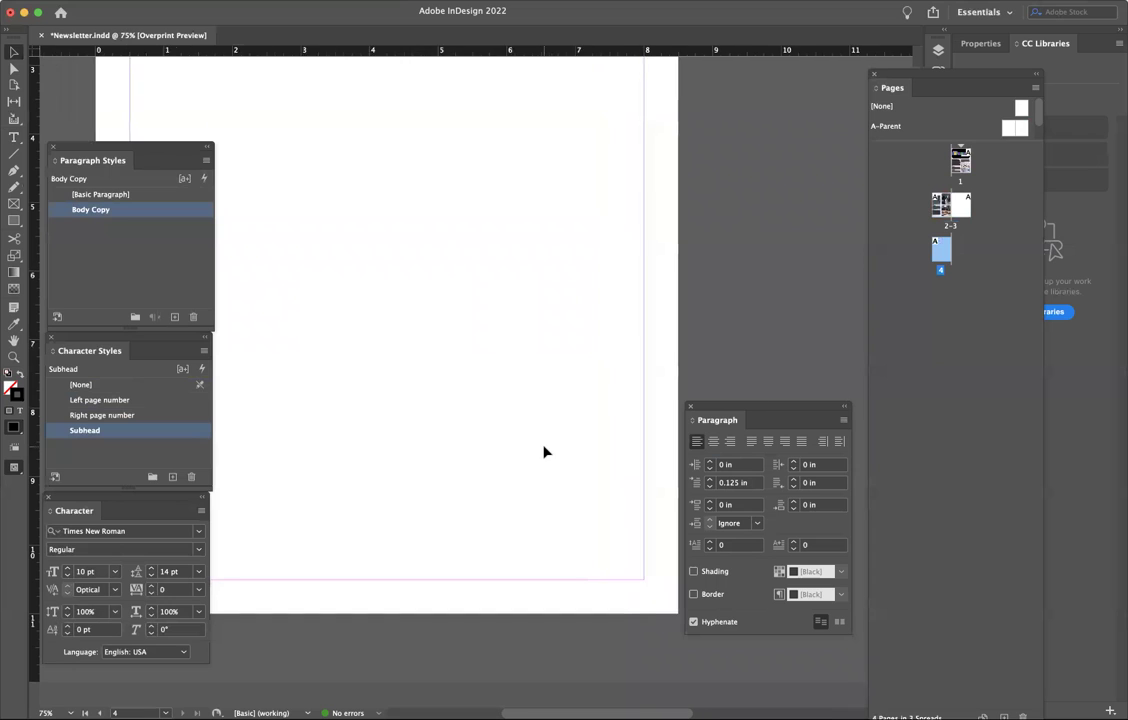
scroll(544, 452, right, 5)
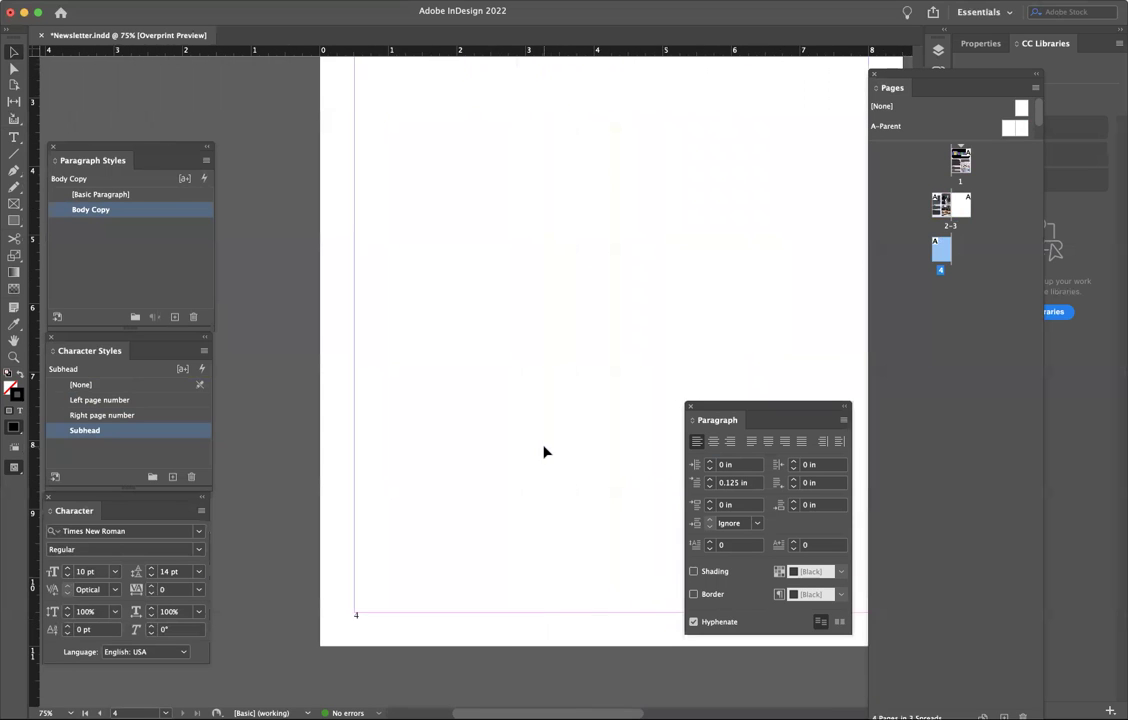
key(super+minus)
key(super+minus)
scroll(544, 452, up, 5)
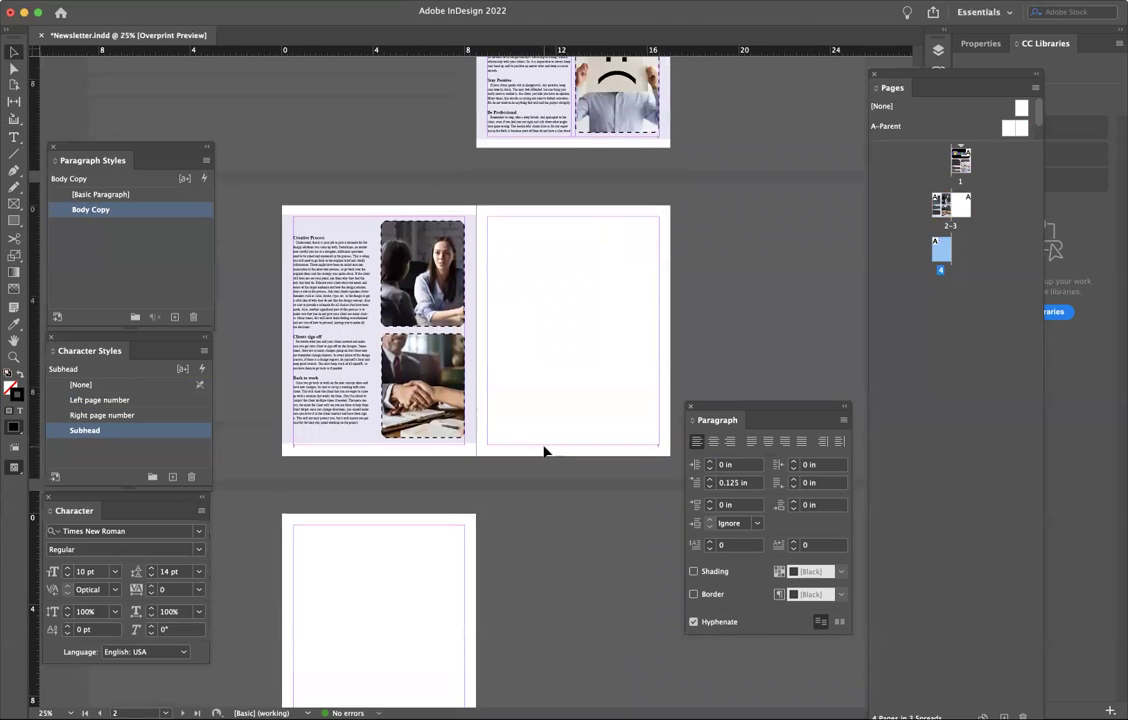
Step: Move the Paragraph panel clear of the pages and review the full layout of page 1
key(super+equal)
key(super+equal)
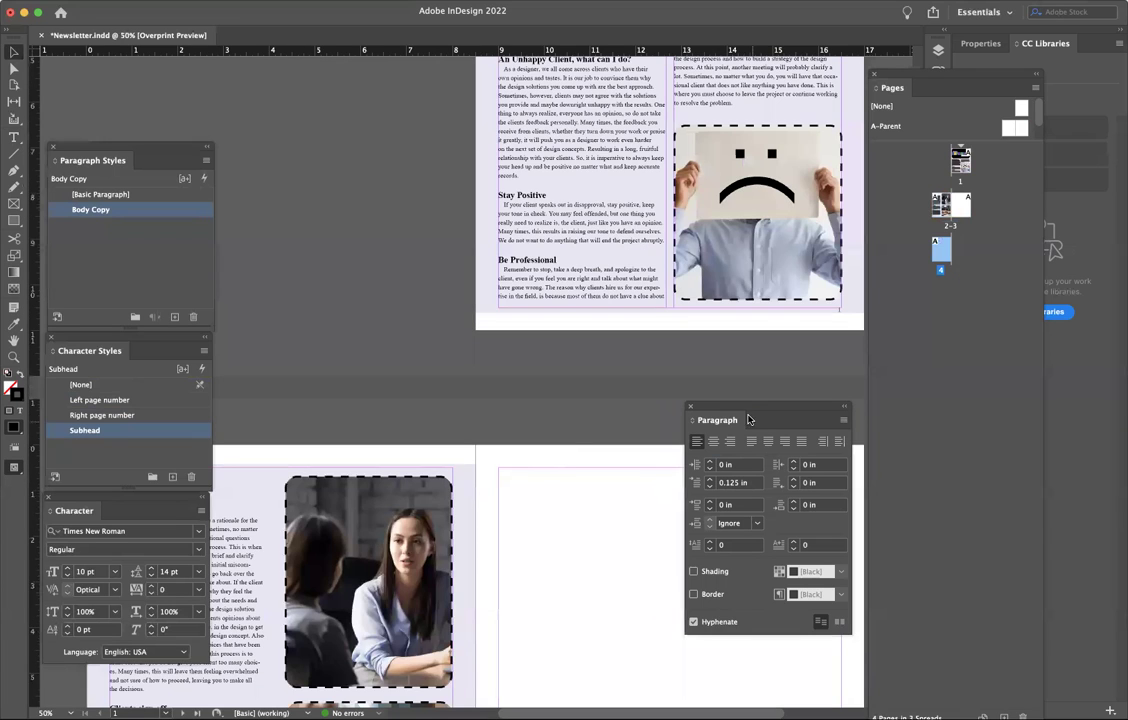
drag(726, 407, 975, 418)
scroll(732, 345, up, 4)
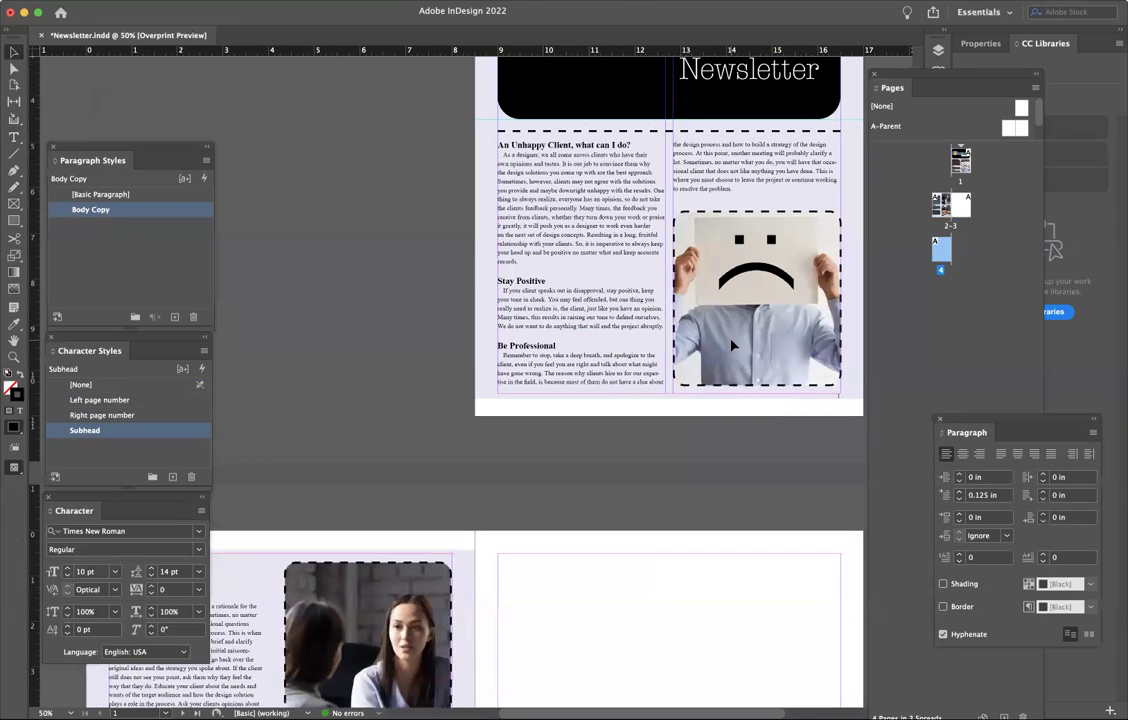
scroll(734, 343, up, 2)
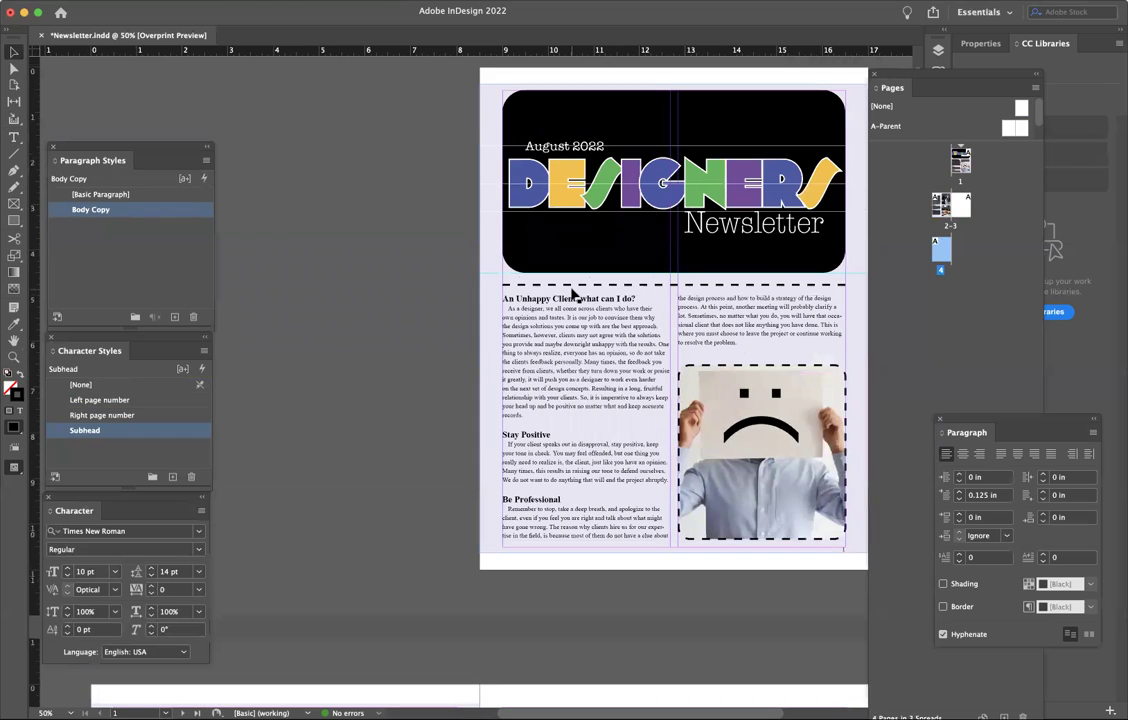